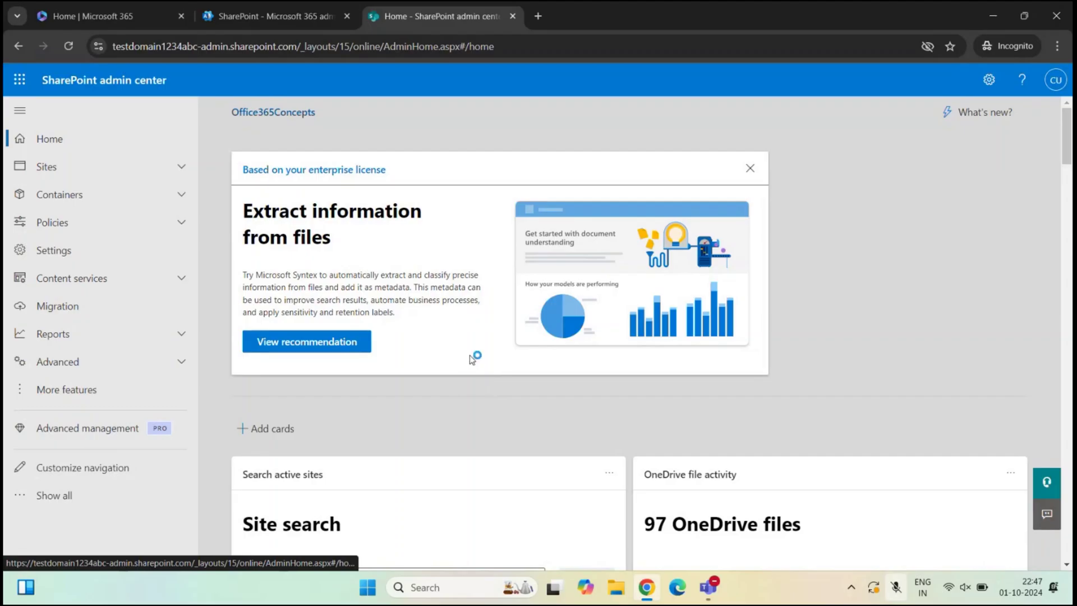
# Step: Open the SharePoint admin center from the Microsoft 365 admin center and display the active sites
pyautogui.click(112, 16)
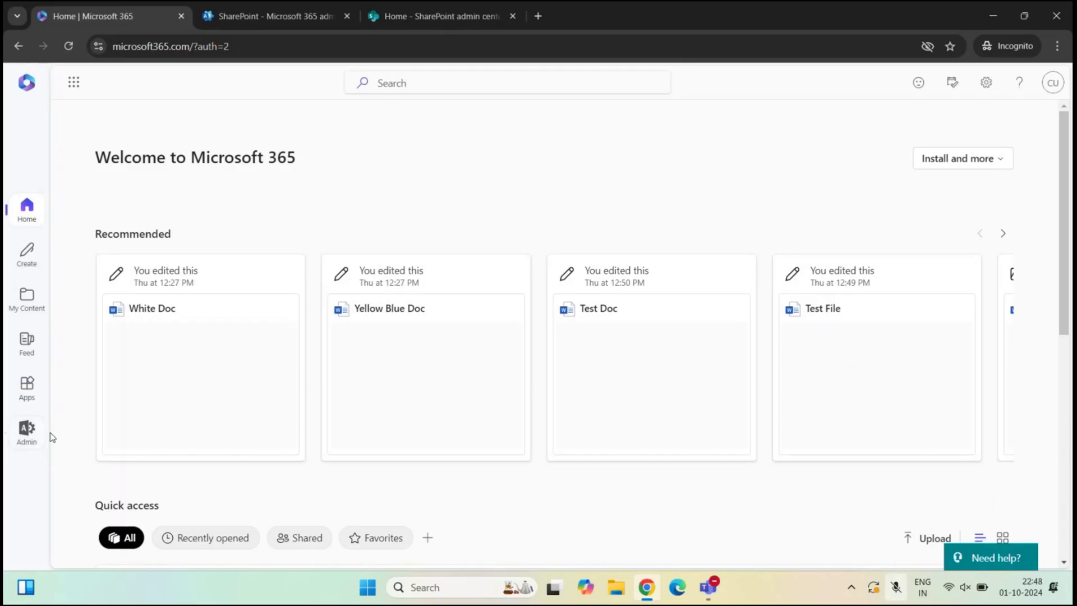
pyautogui.click(27, 438)
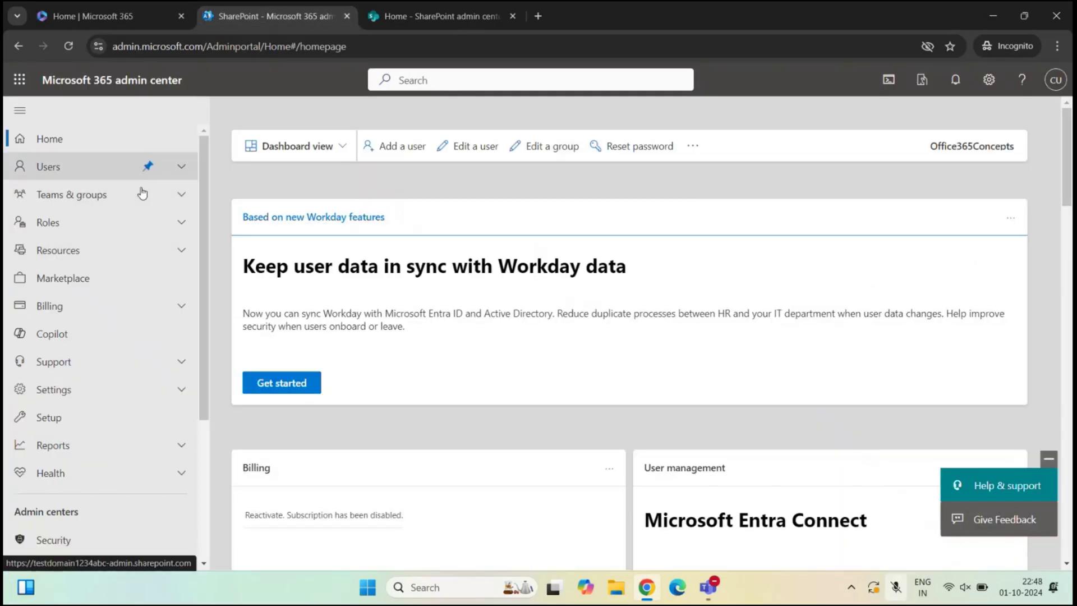
pyautogui.scroll(-3, 129, 262)
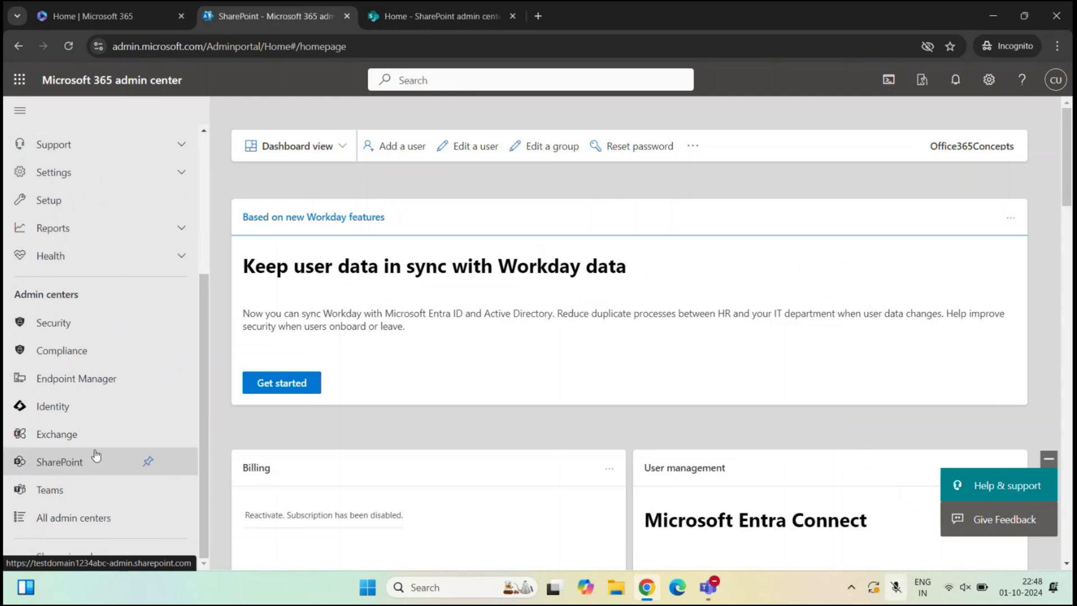
pyautogui.click(70, 461)
pyautogui.click(410, 22)
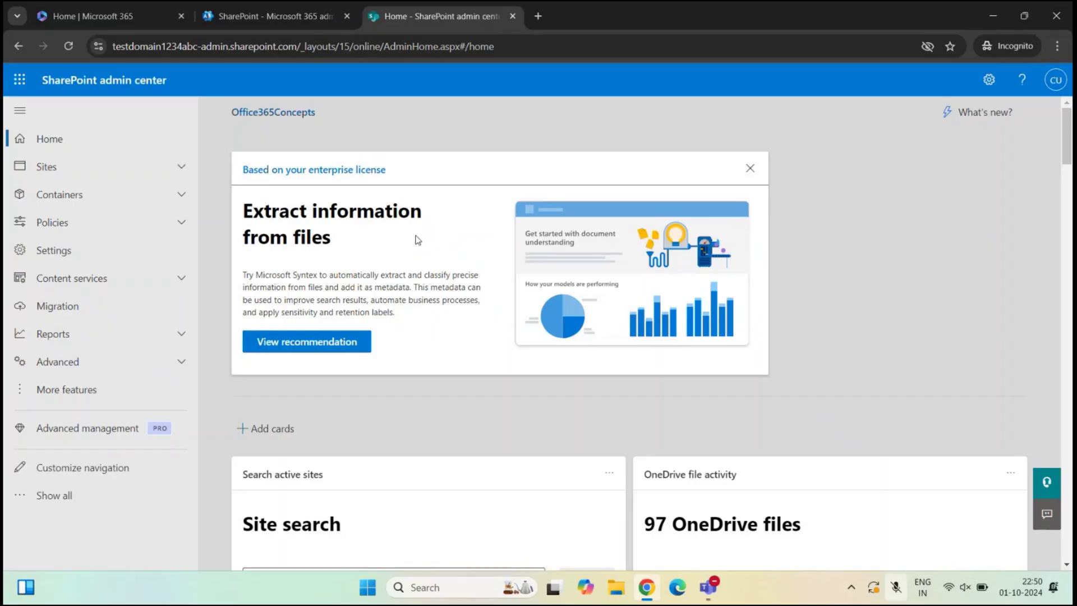
pyautogui.click(82, 174)
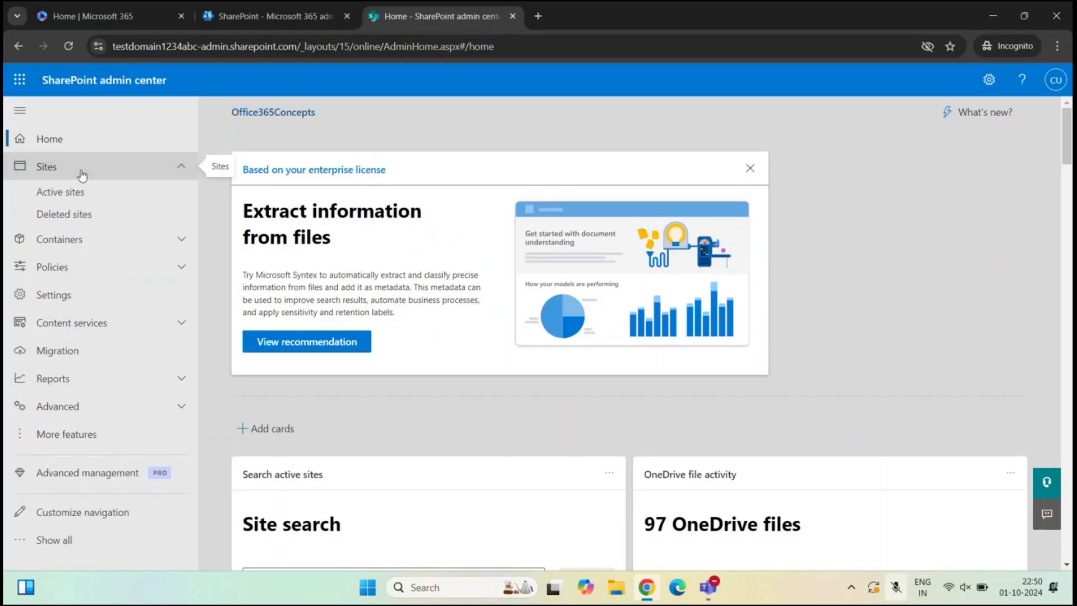
pyautogui.click(101, 199)
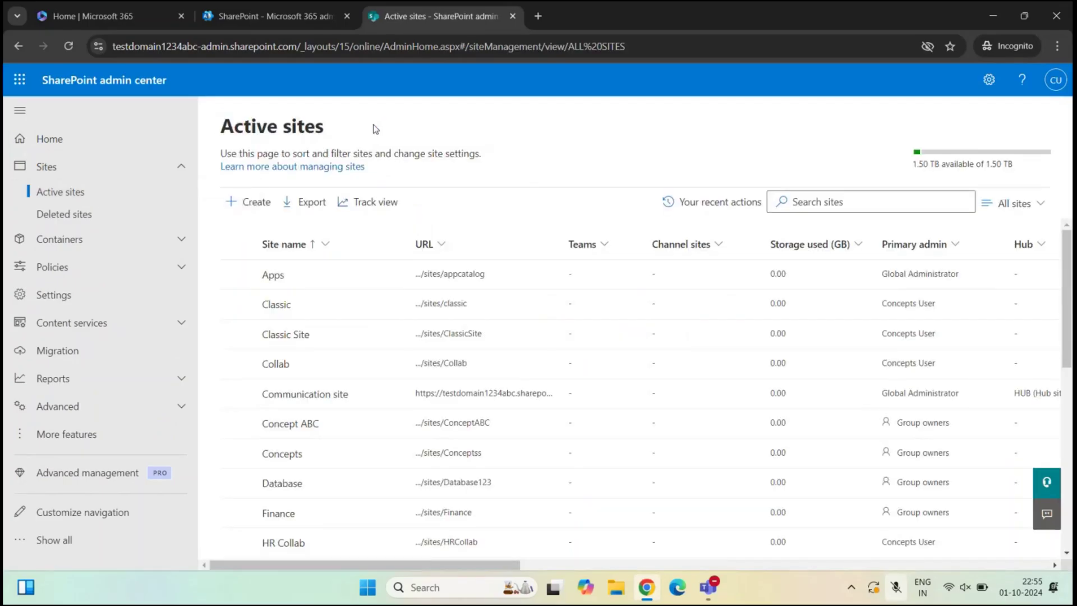
# Step: Start creating a team site using Microsoft's Standard team template
pyautogui.click(258, 208)
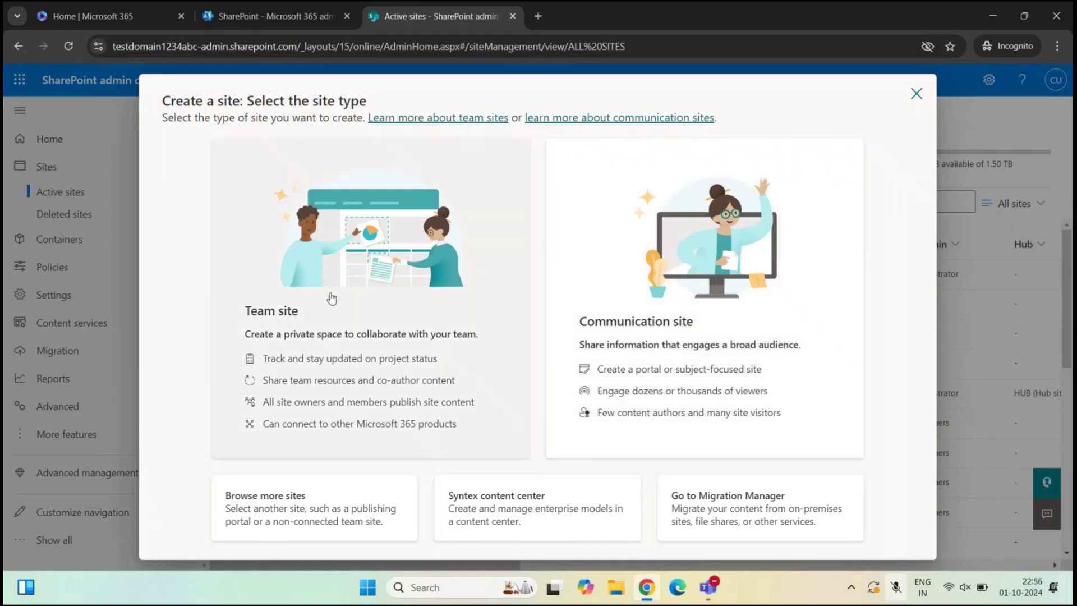
pyautogui.click(333, 292)
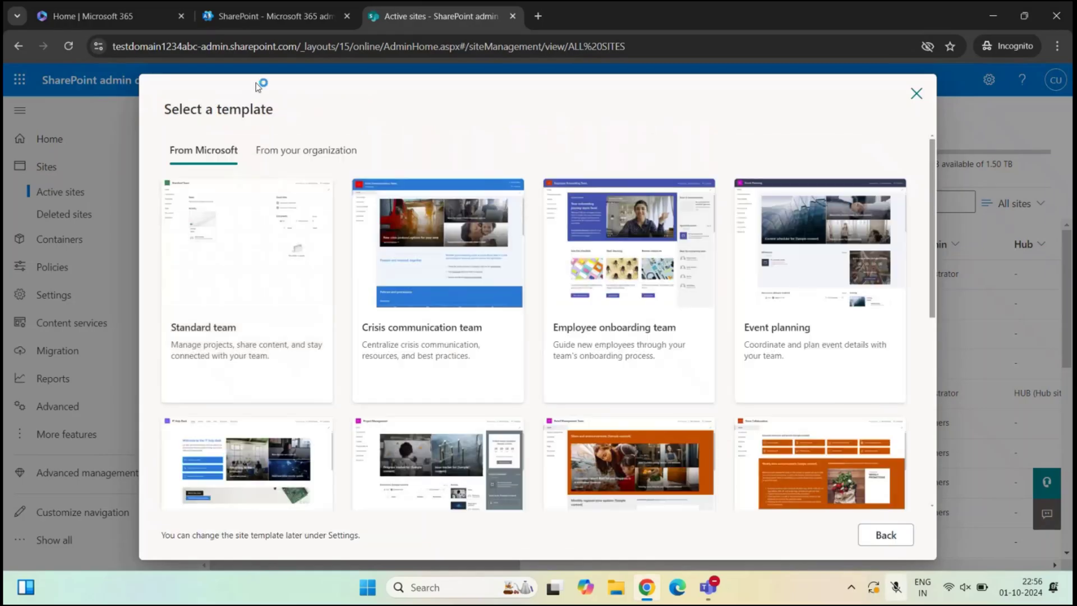
pyautogui.moveTo(169, 110); pyautogui.dragTo(281, 114)
pyautogui.click(285, 116)
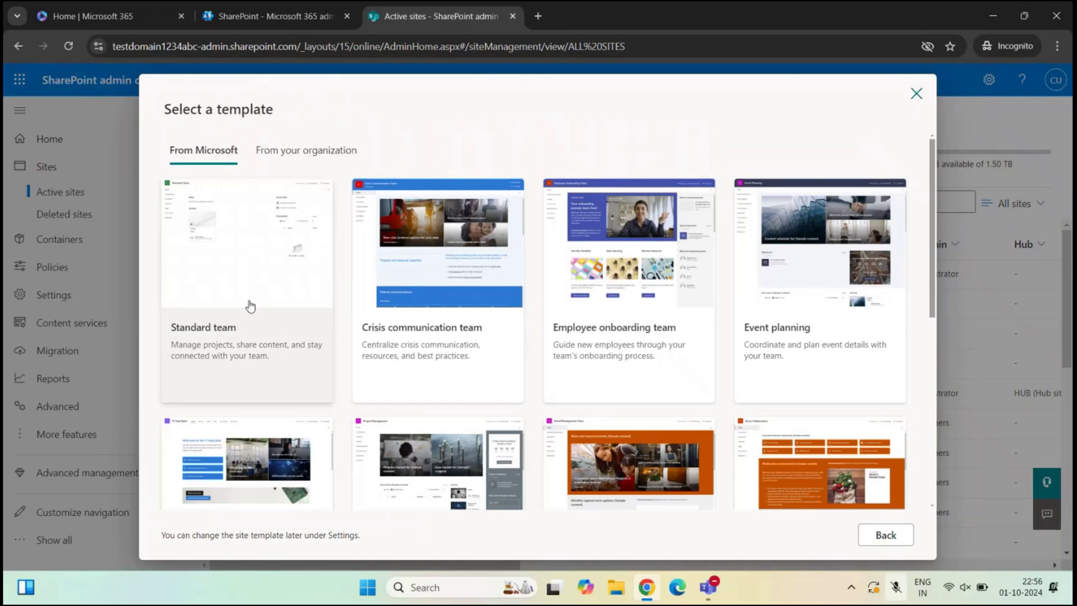
pyautogui.scroll(-7, 667, 233)
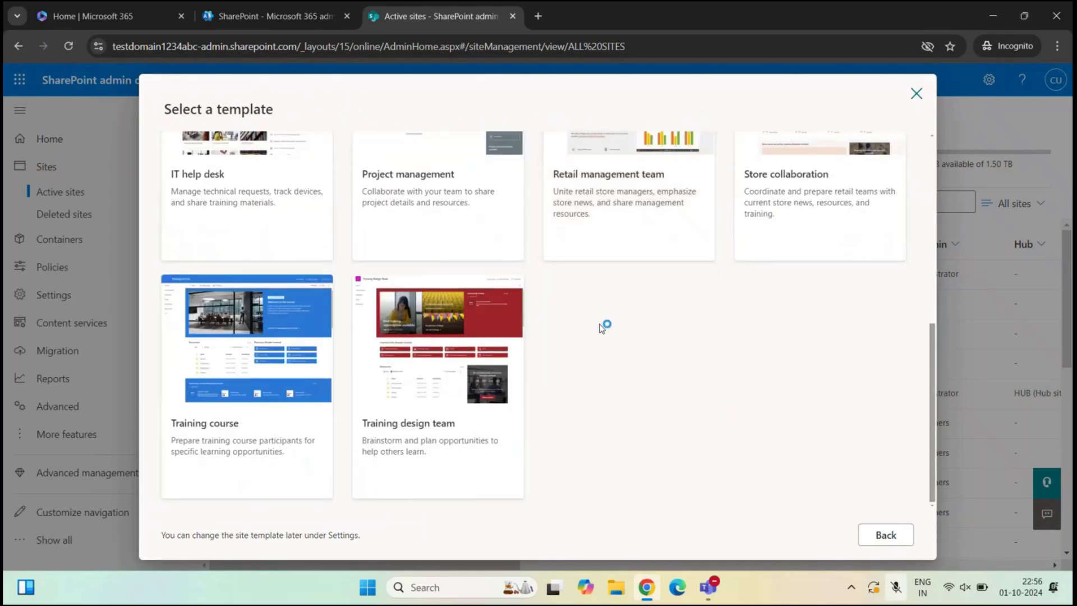
pyautogui.scroll(7, 599, 327)
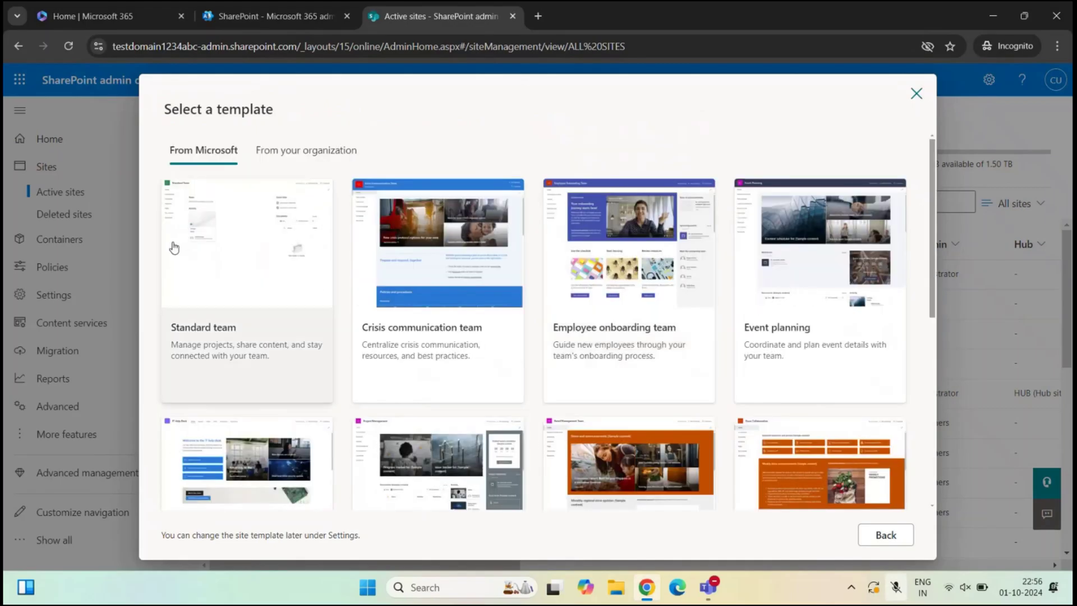
pyautogui.click(233, 283)
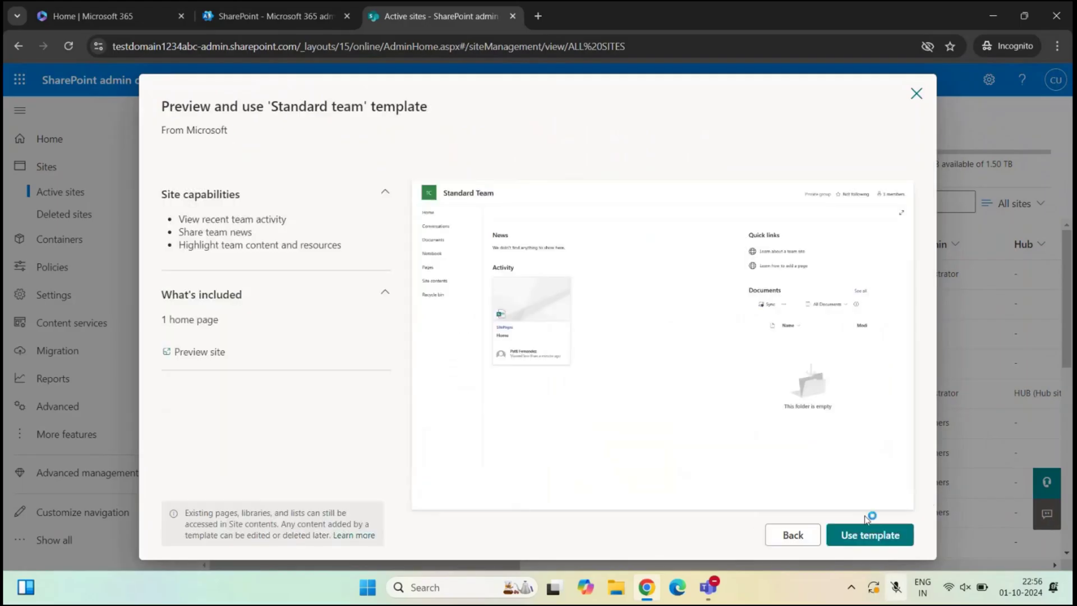
pyautogui.click(870, 536)
# Step: Name the site "ABC Team Site" and enter the description "This is a Team Site."
pyautogui.click(607, 333)
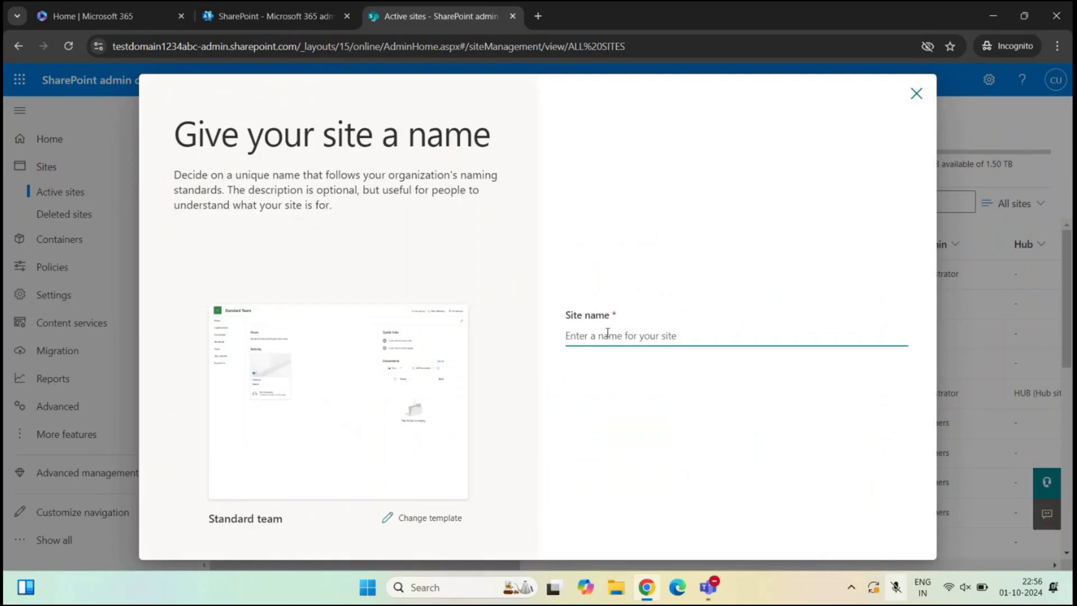
pyautogui.write('AB')
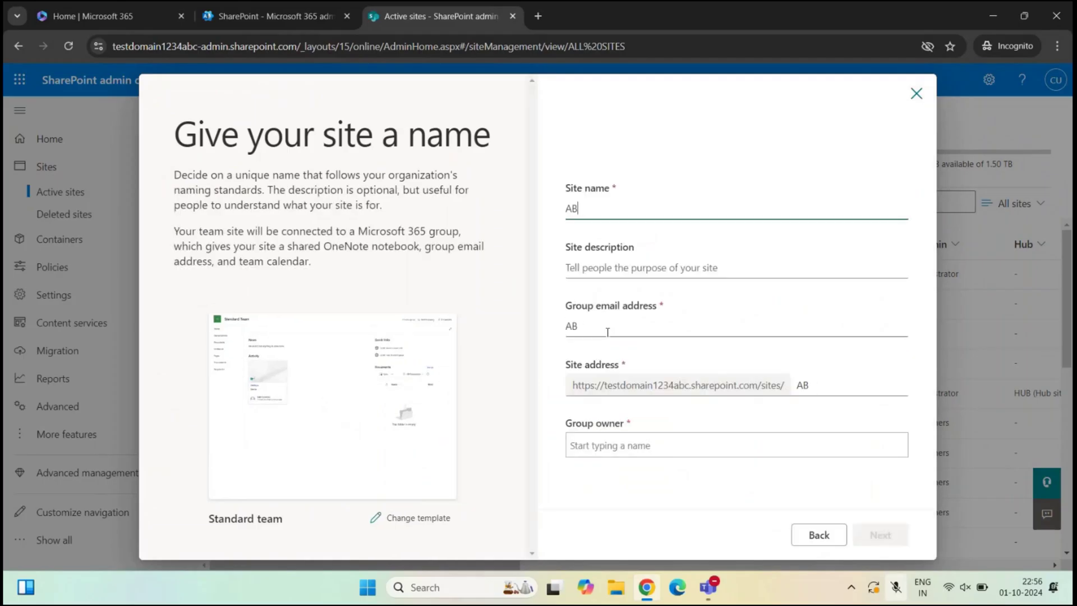
pyautogui.write('C Team Site')
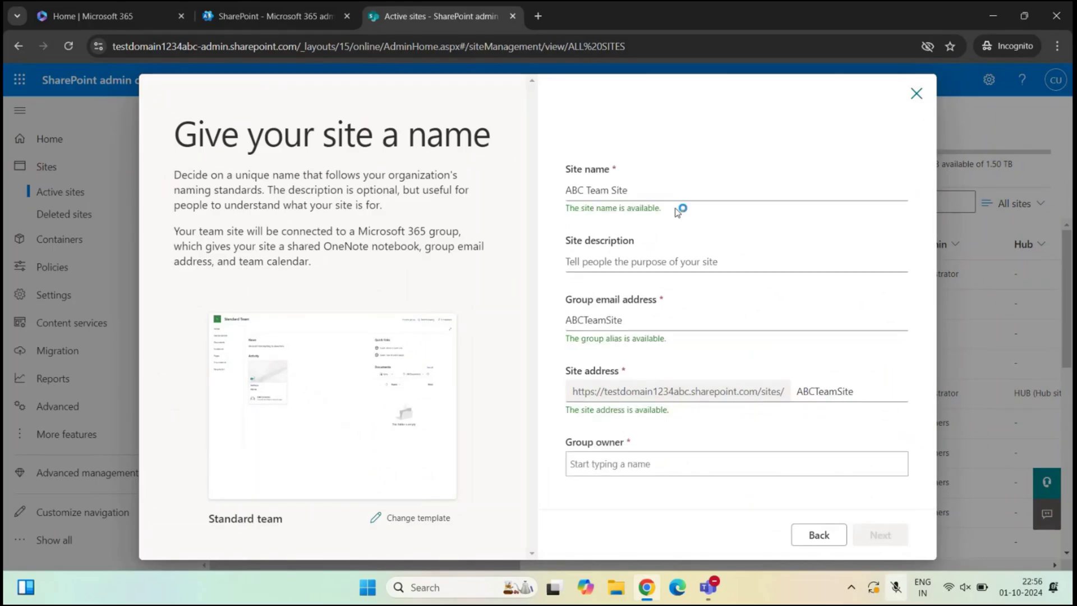
pyautogui.click(653, 240)
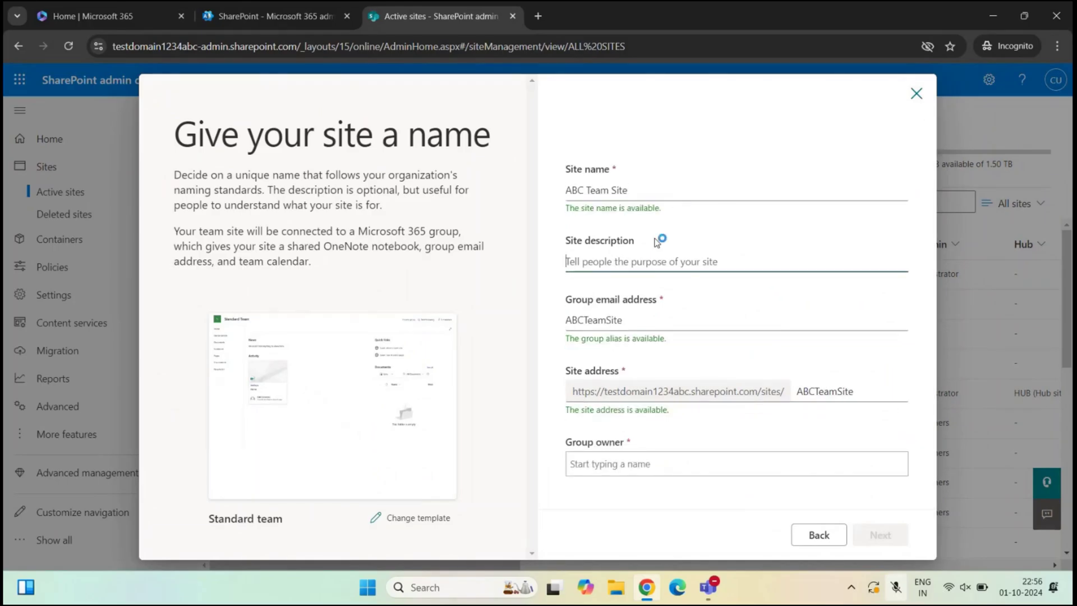
pyautogui.write('This is a ')
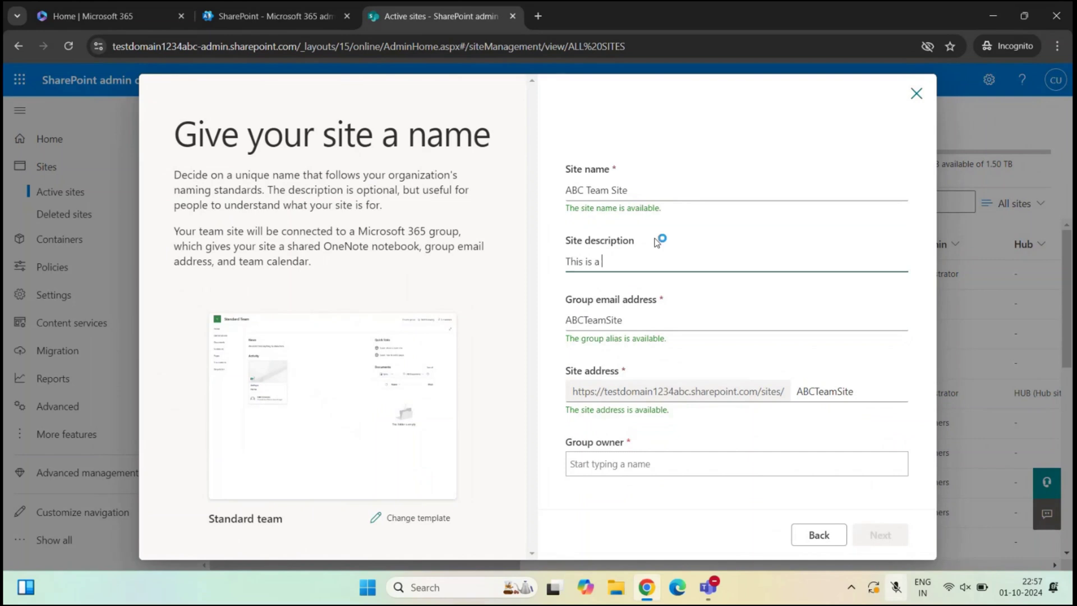
pyautogui.write('Team Site.')
# Step: Examine the group email address and the parts of the site address generated for the new site
pyautogui.click(684, 360)
pyautogui.moveTo(571, 307)
pyautogui.mouseDown()
pyautogui.moveTo(664, 303)
pyautogui.moveTo(561, 320)
pyautogui.mouseUp()
pyautogui.click(621, 317)
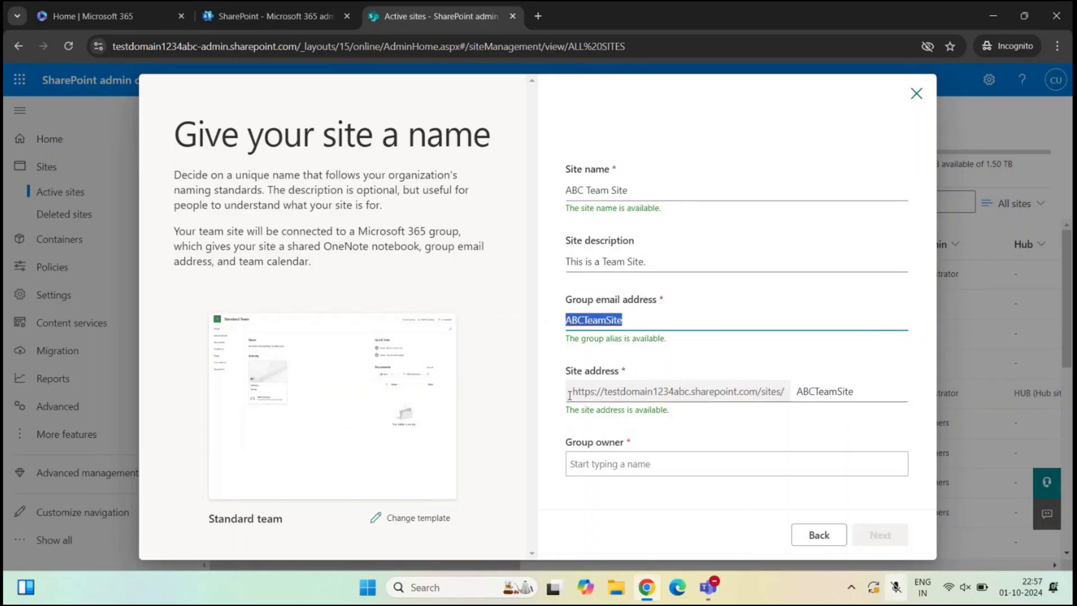
pyautogui.moveTo(563, 372); pyautogui.dragTo(792, 393)
pyautogui.click(620, 371)
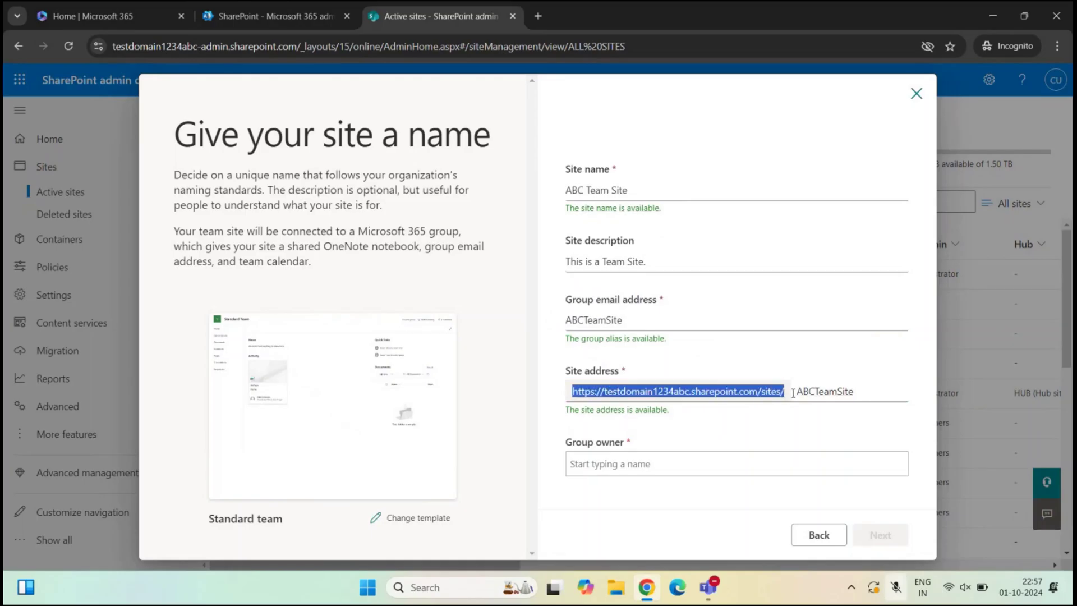
pyautogui.click(571, 403)
pyautogui.moveTo(600, 391); pyautogui.dragTo(871, 391)
pyautogui.click(765, 408)
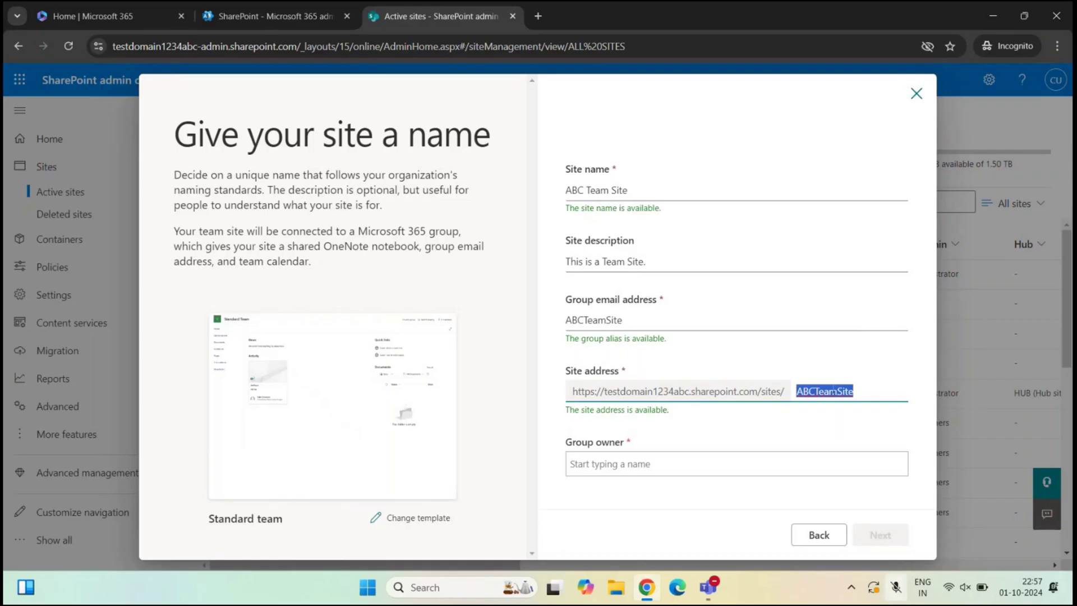
pyautogui.moveTo(759, 395); pyautogui.dragTo(780, 395)
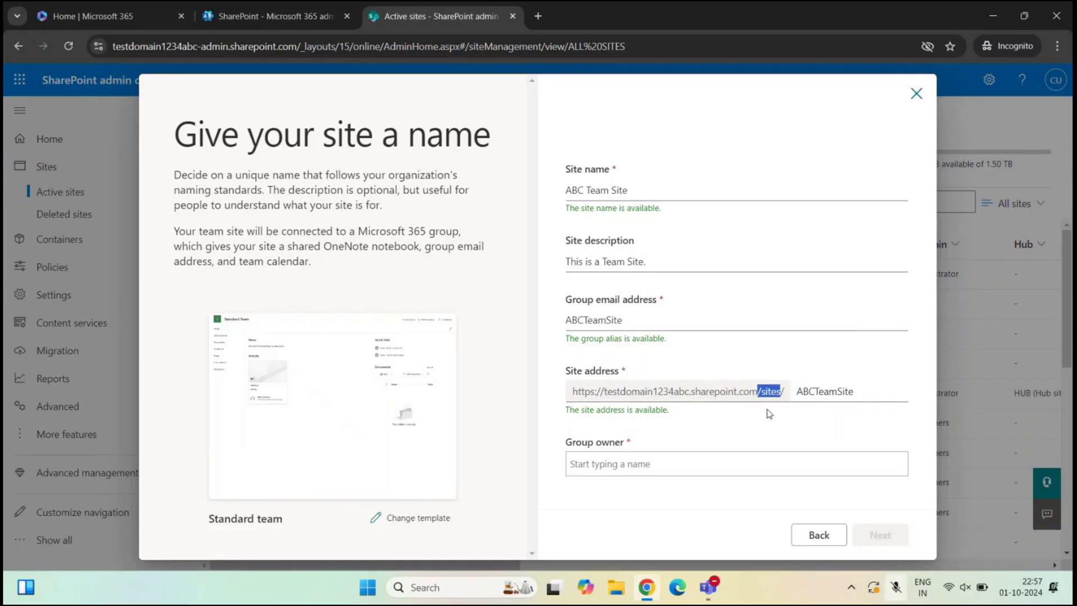
pyautogui.click(770, 416)
# Step: Assign the Concepts User account as group owner and continue to the language and other options
pyautogui.moveTo(567, 443); pyautogui.dragTo(660, 438)
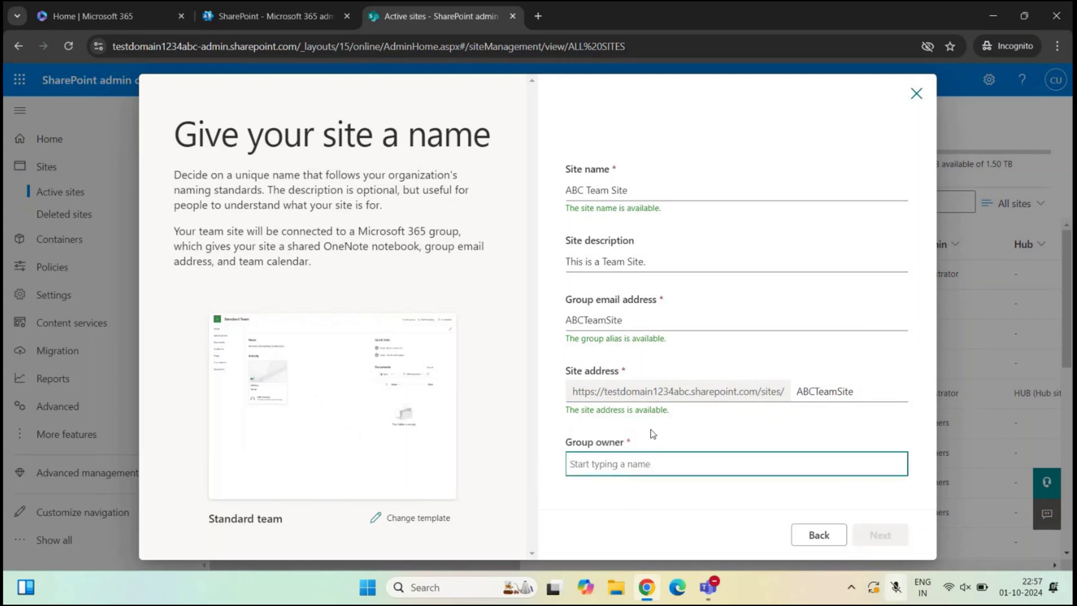
pyautogui.write('concepts')
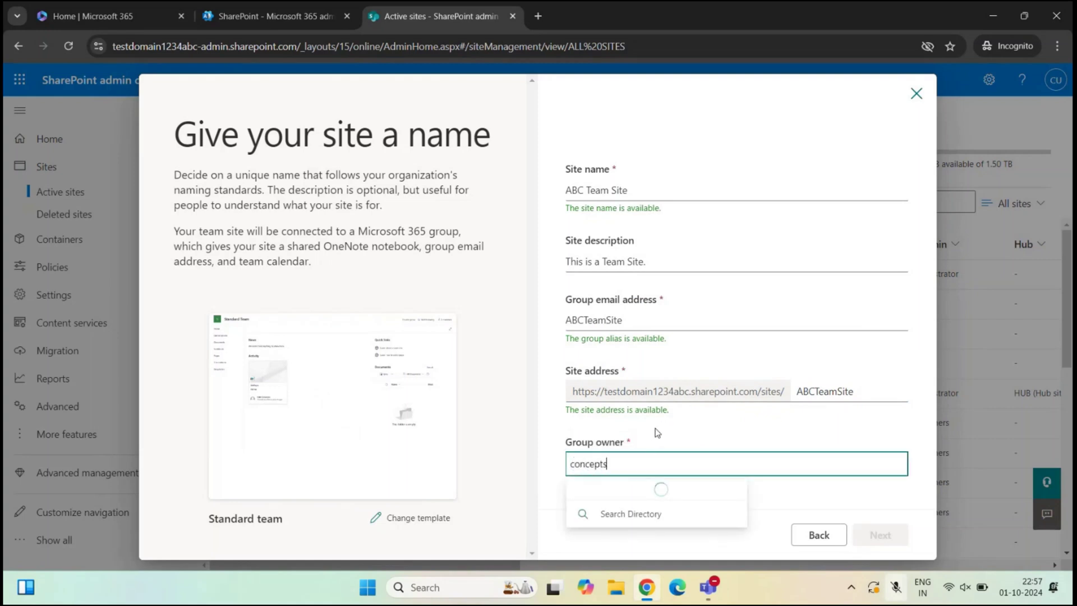
pyautogui.click(660, 370)
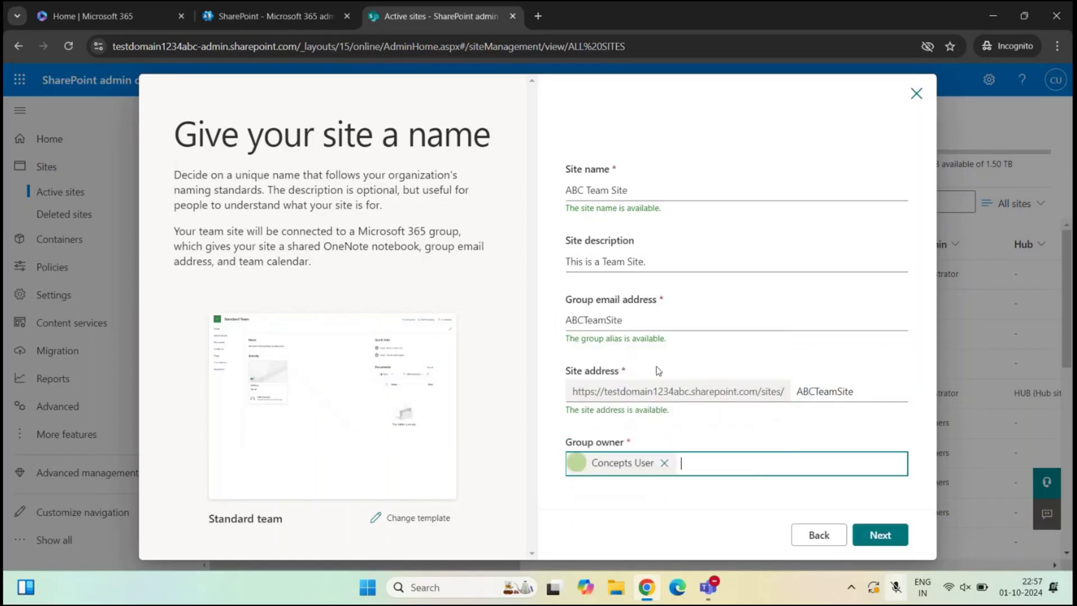
pyautogui.click(879, 534)
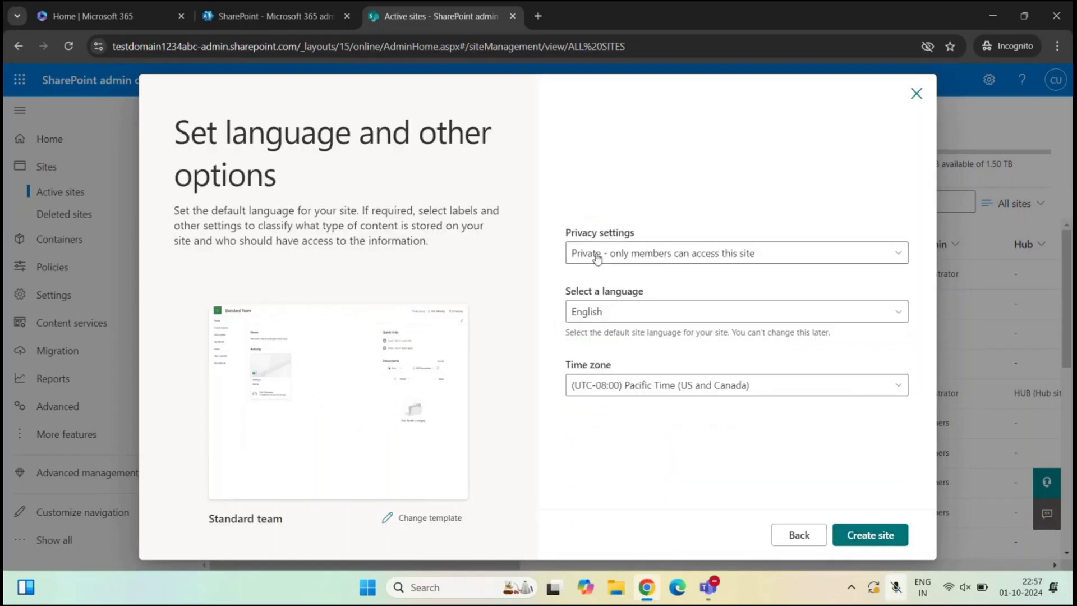
# Step: Switch the privacy setting to Public and back to "Private - only members can access this site"
pyautogui.click(597, 255)
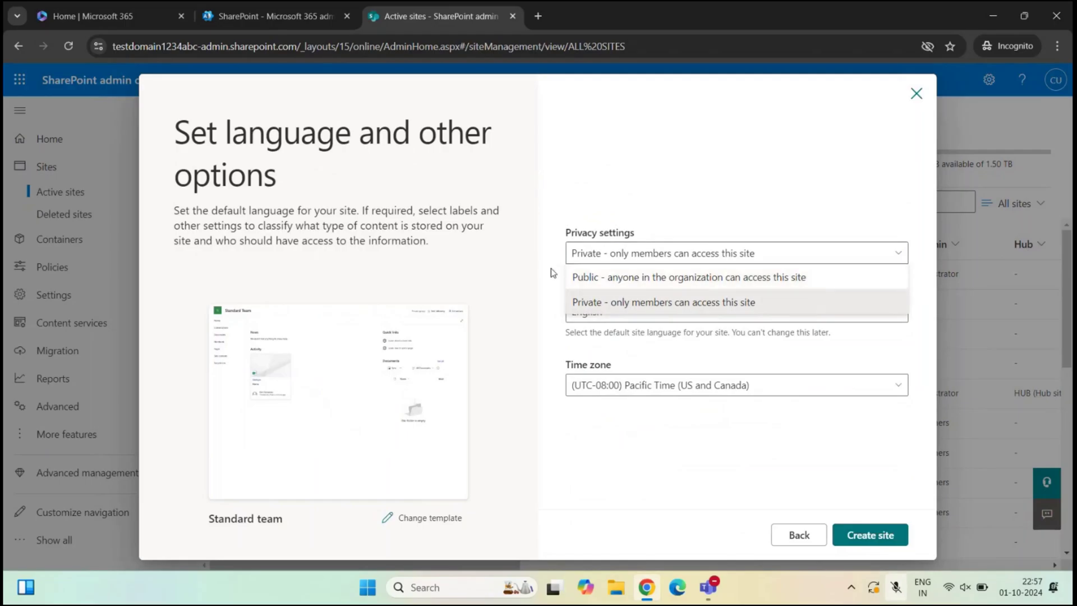
pyautogui.click(612, 279)
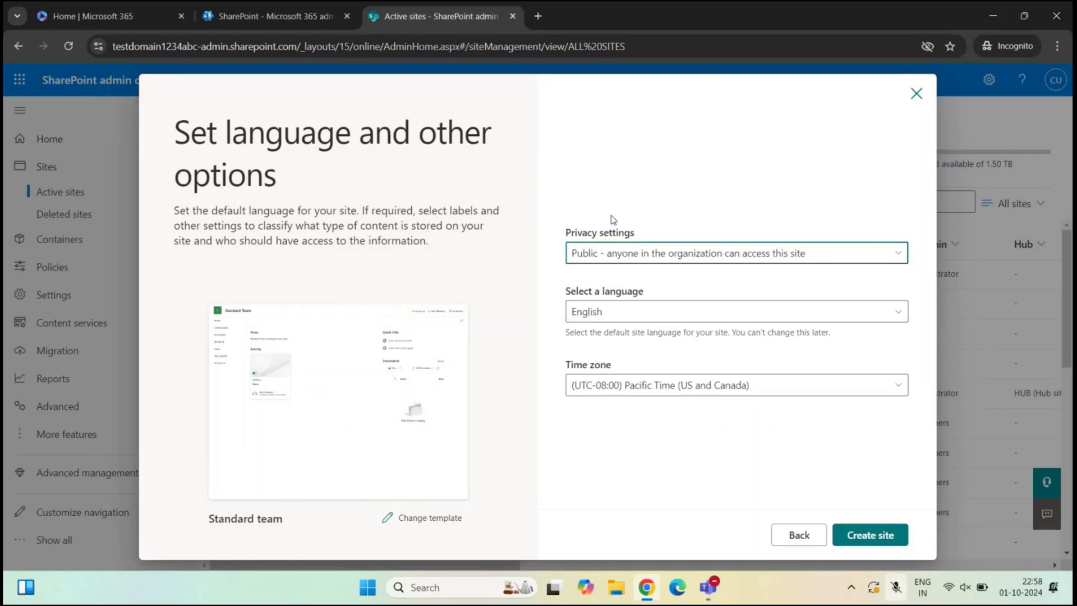
pyautogui.click(603, 261)
pyautogui.click(599, 303)
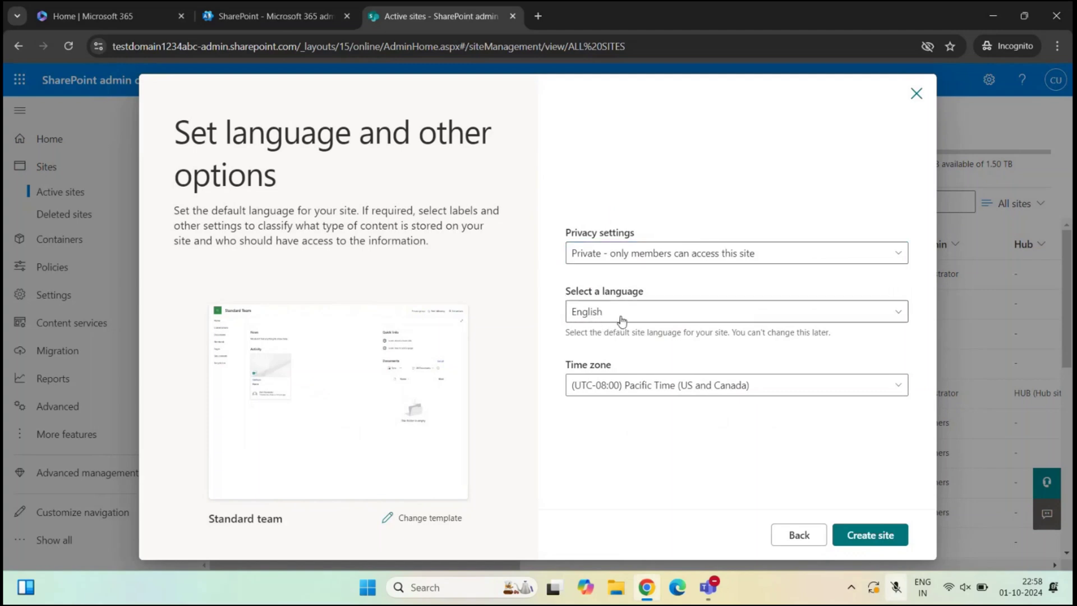
# Step: Set the time zone to (UTC+05:30) Chennai, Kolkata, Mumbai, New Delhi and create the site
pyautogui.click(651, 385)
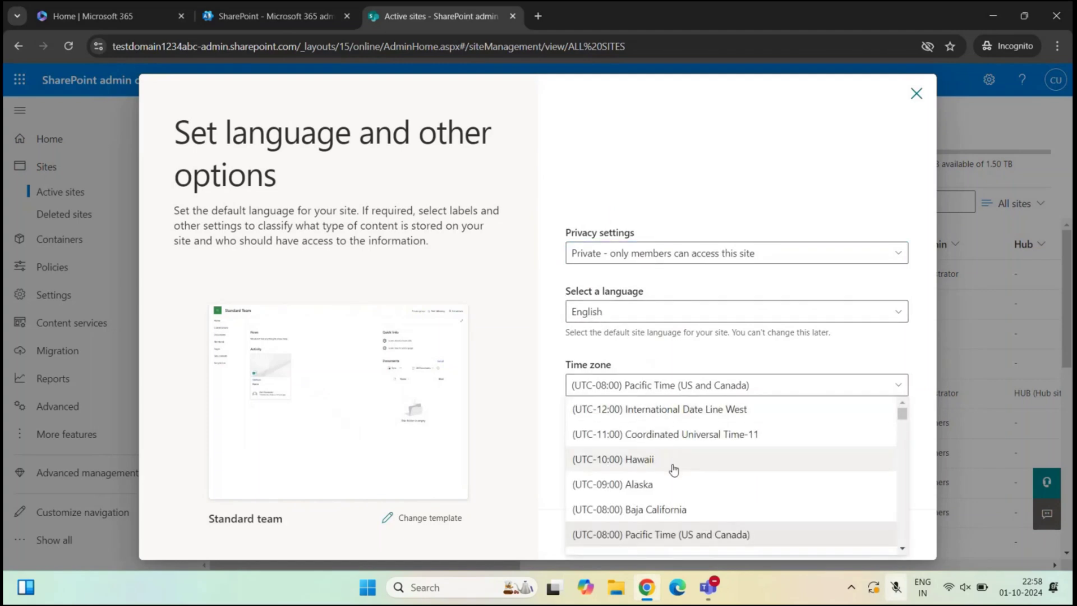
pyautogui.scroll(-15, 673, 466)
pyautogui.scroll(-8, 667, 454)
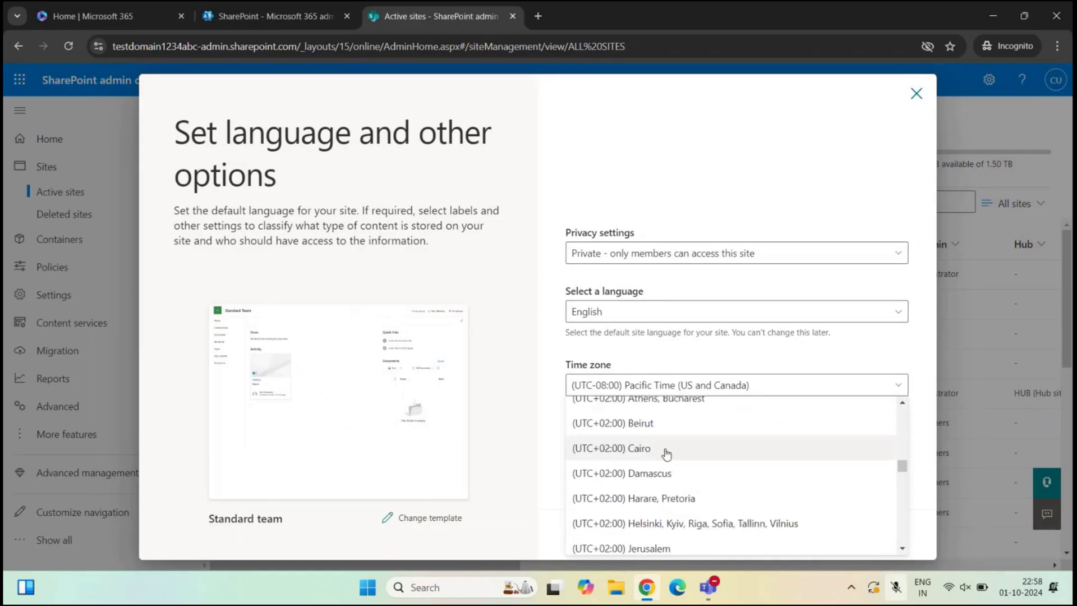
pyautogui.scroll(-3, 668, 452)
pyautogui.click(687, 412)
pyautogui.click(685, 448)
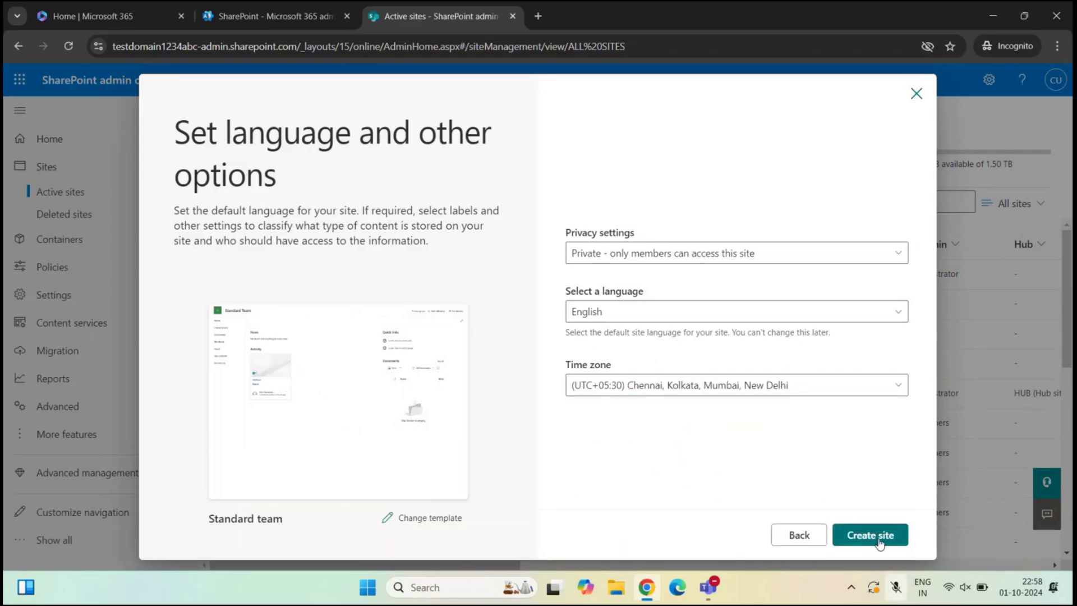
pyautogui.click(869, 539)
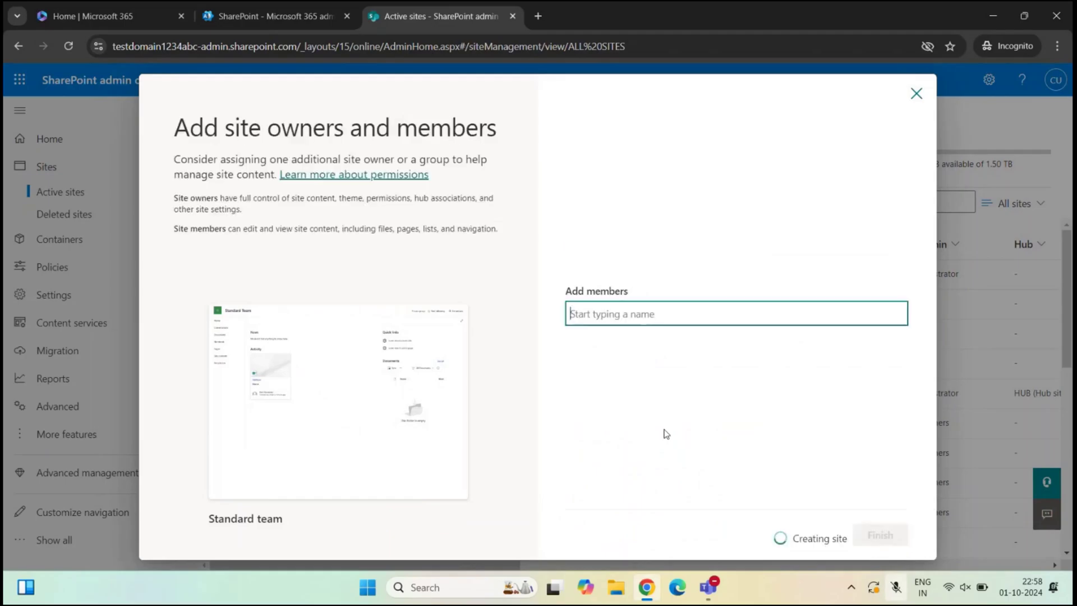
# Step: Add the two people from the directory as members of the new team site and finish its setup
pyautogui.write('bob ross')
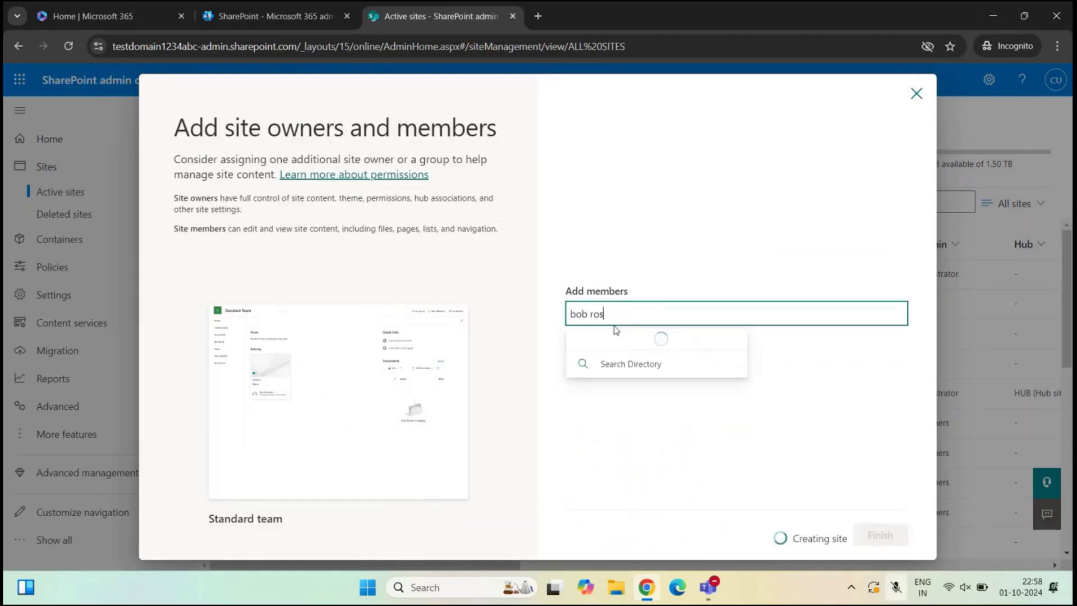
pyautogui.click(616, 344)
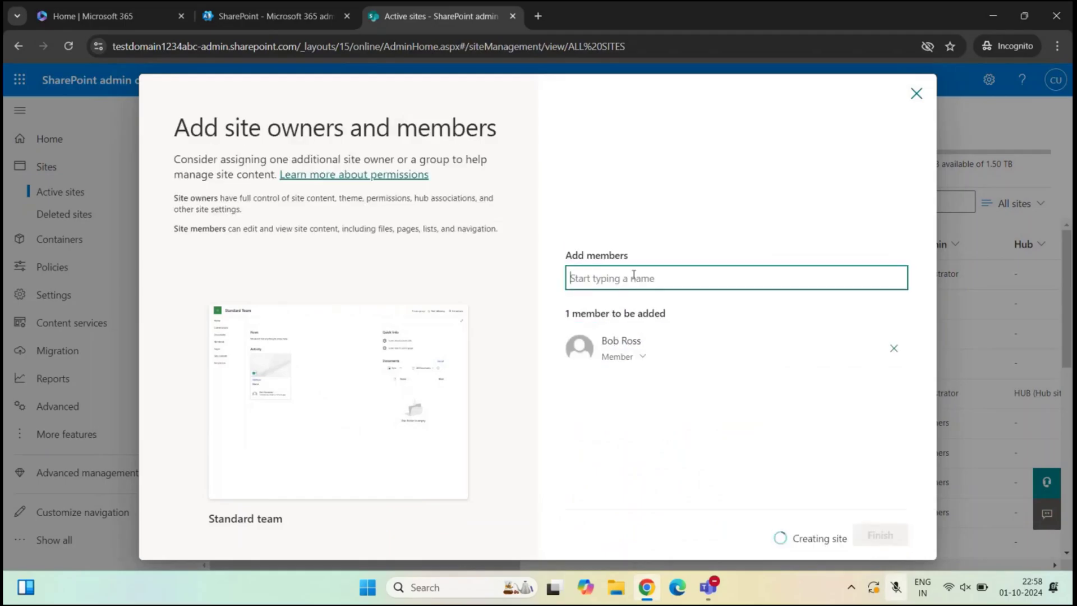
pyautogui.write('peter')
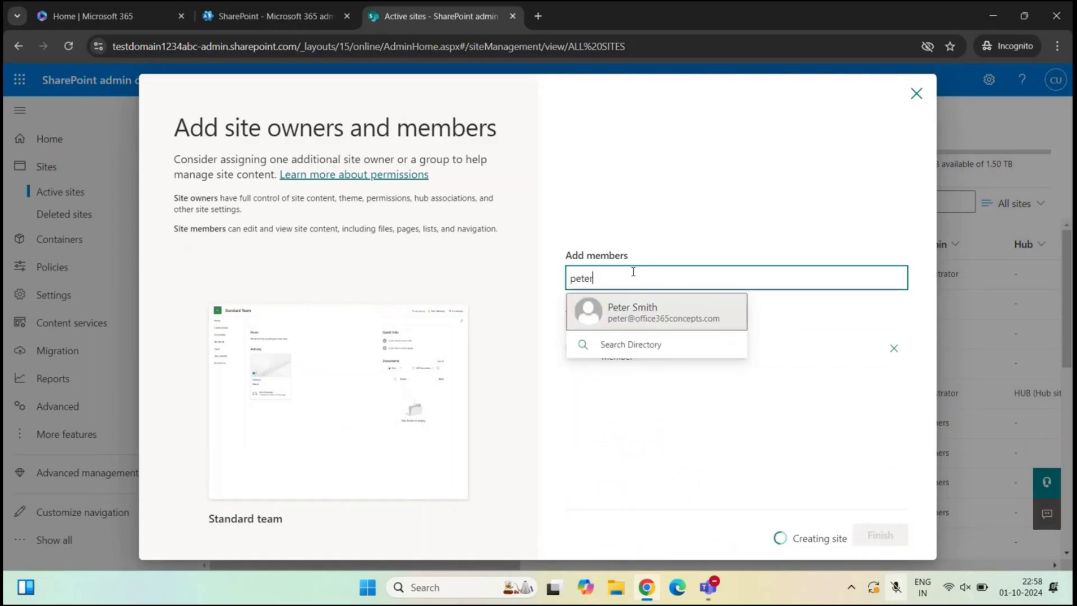
pyautogui.click(646, 308)
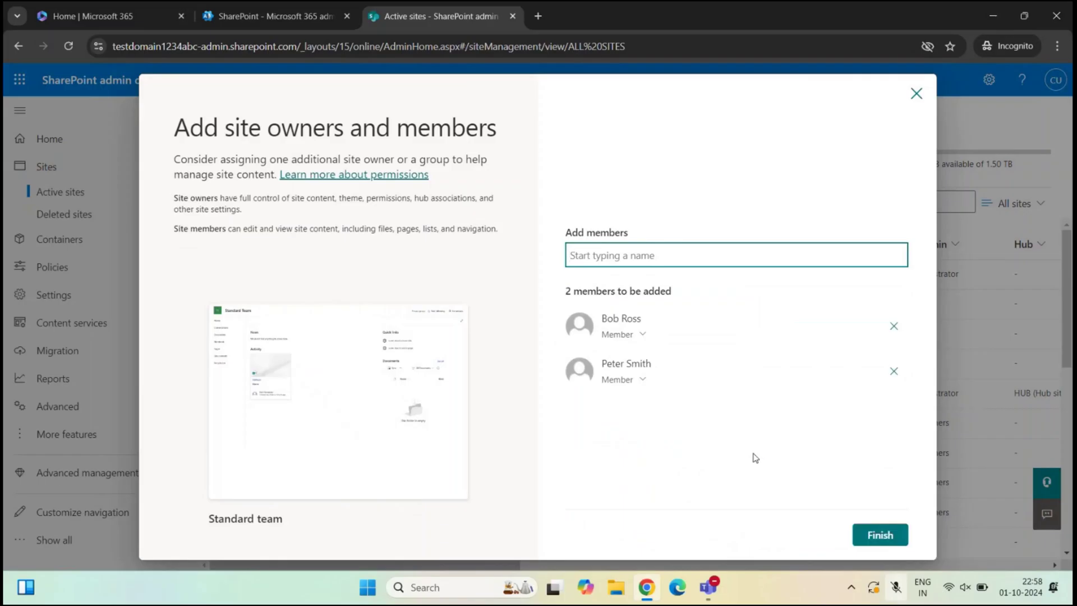
pyautogui.click(880, 534)
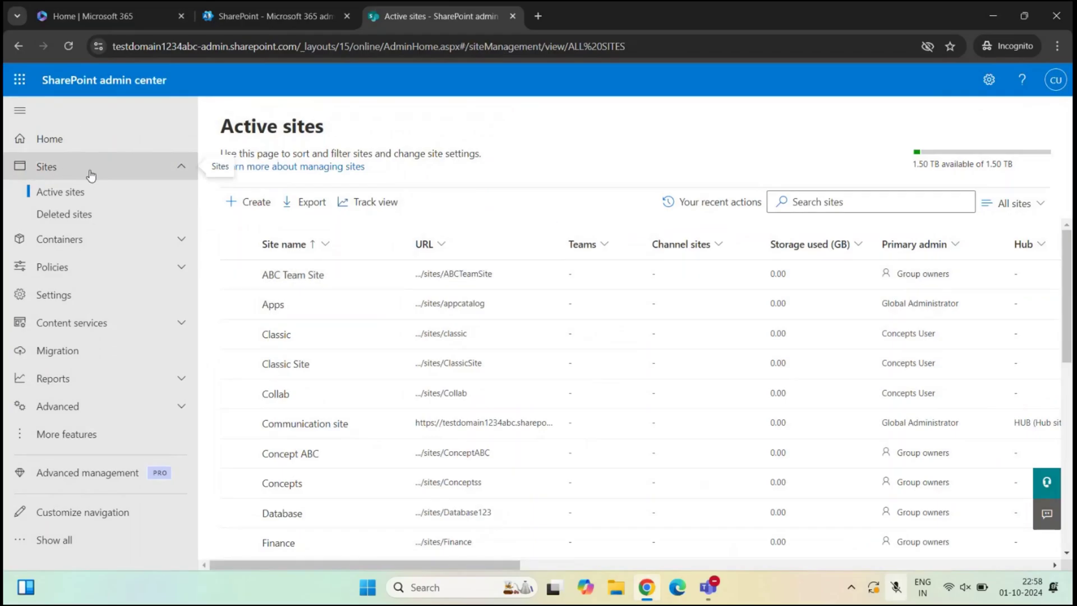
# Step: Open ABC Team Site from the active sites list, dismiss the site design prompt and examine its group membership
pyautogui.click(97, 202)
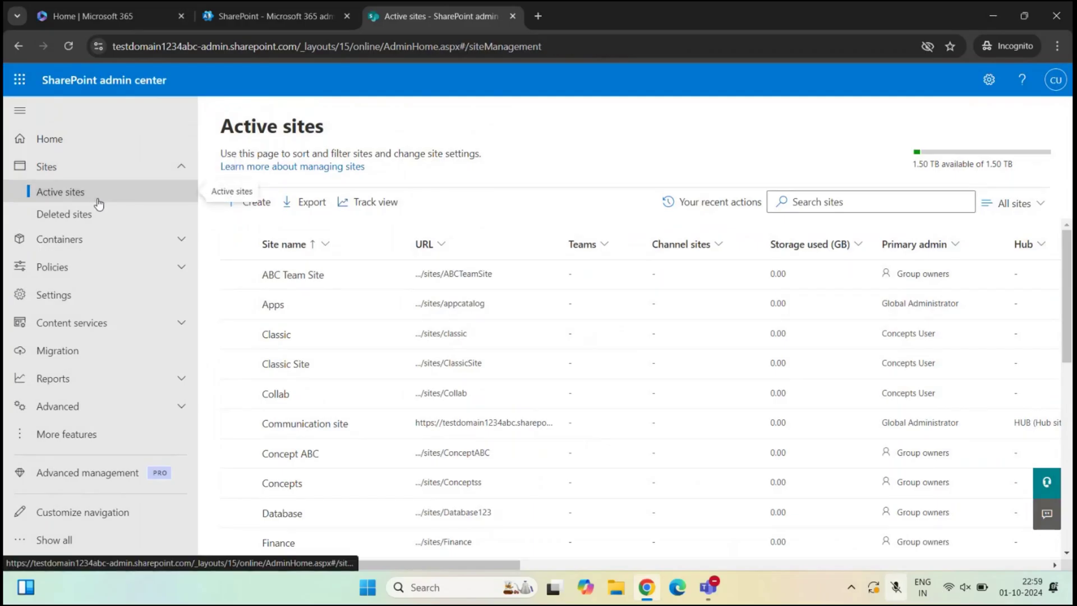
pyautogui.click(450, 274)
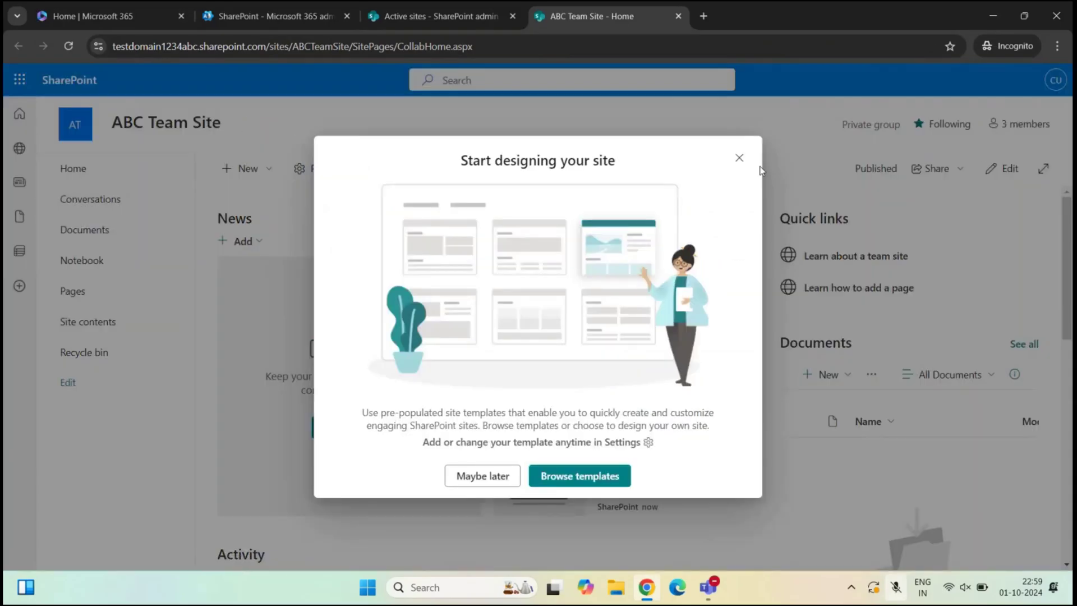
pyautogui.click(740, 158)
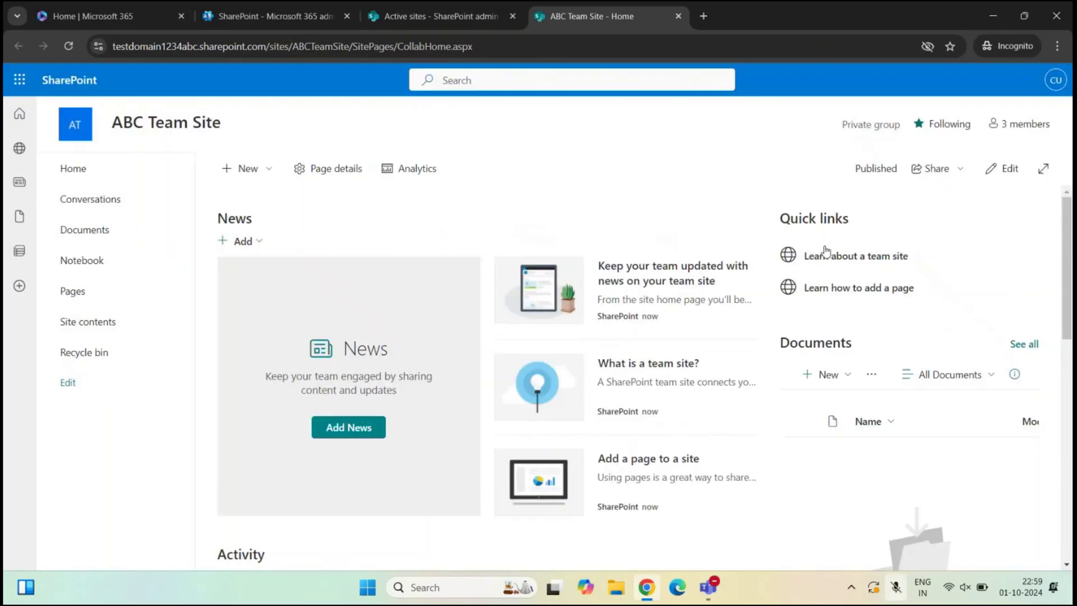
pyautogui.click(1026, 124)
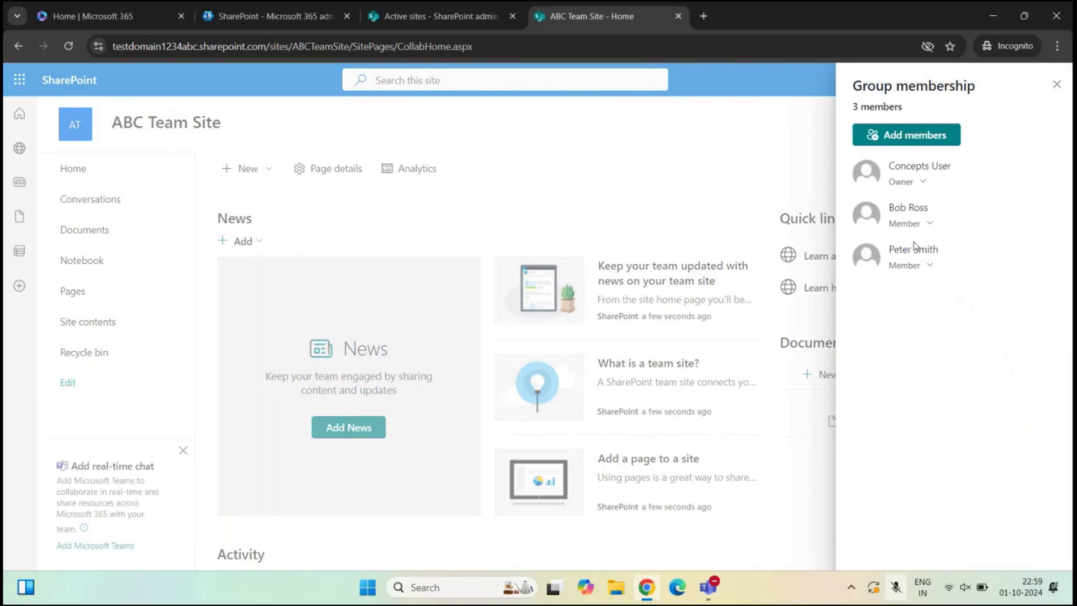
pyautogui.click(1057, 86)
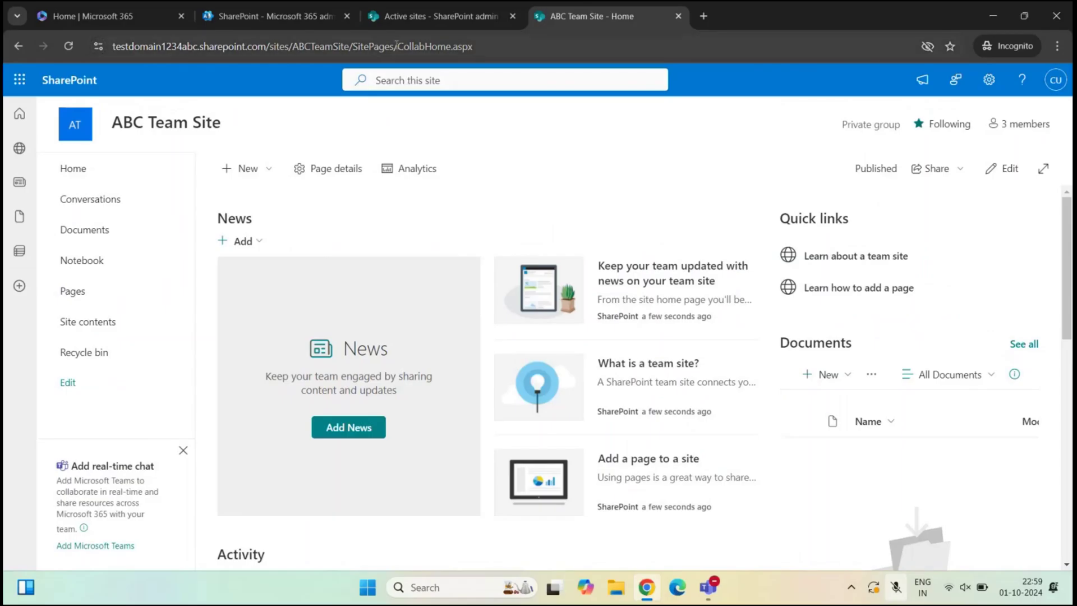
# Step: Return to the admin center and start a new communication site using the Standard communication template
pyautogui.click(393, 17)
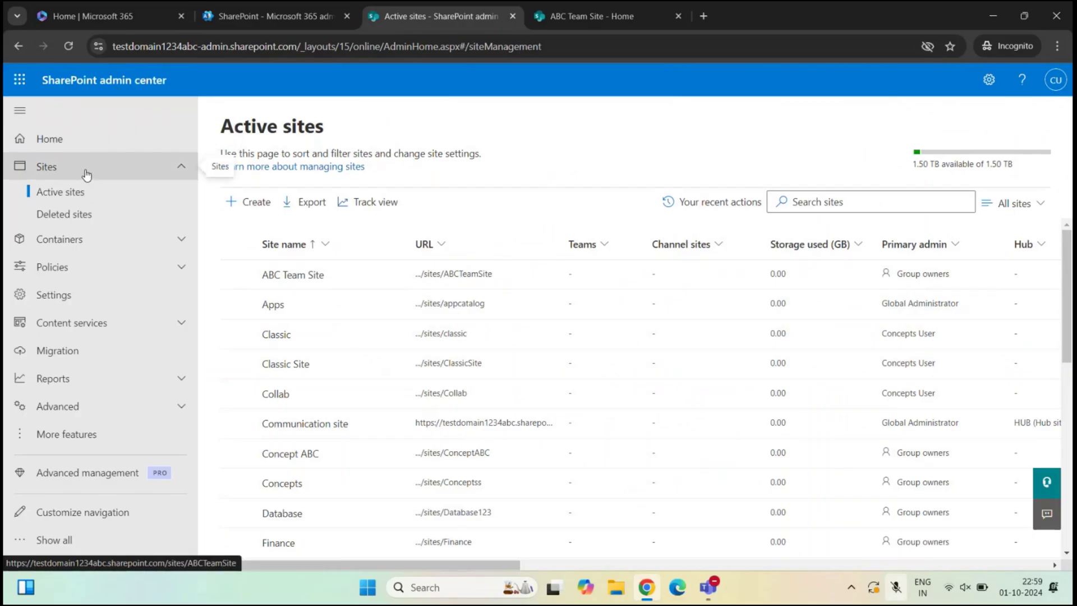
pyautogui.click(248, 203)
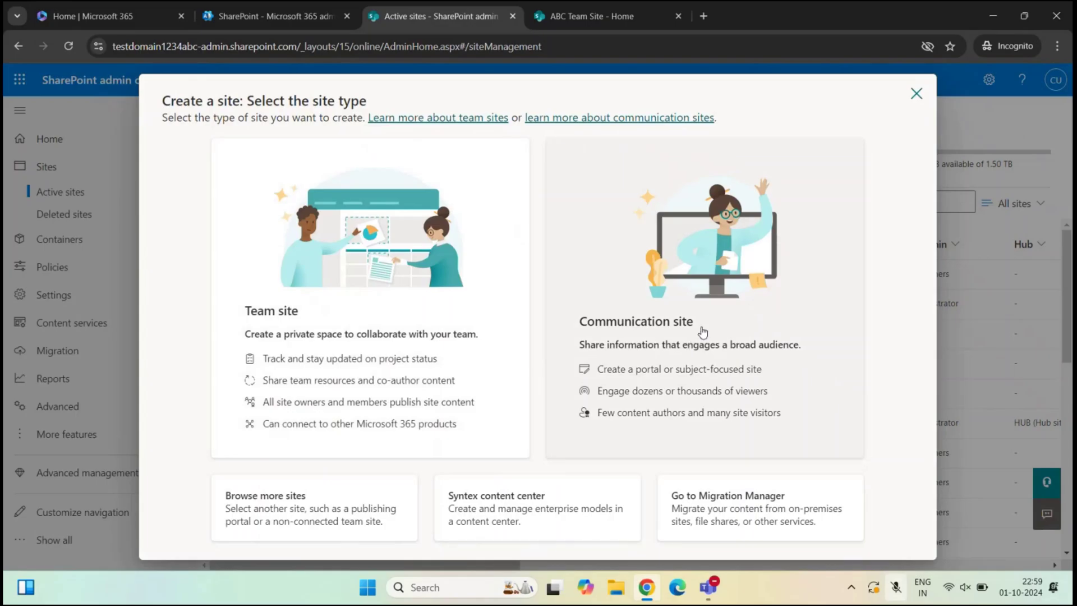
pyautogui.click(703, 332)
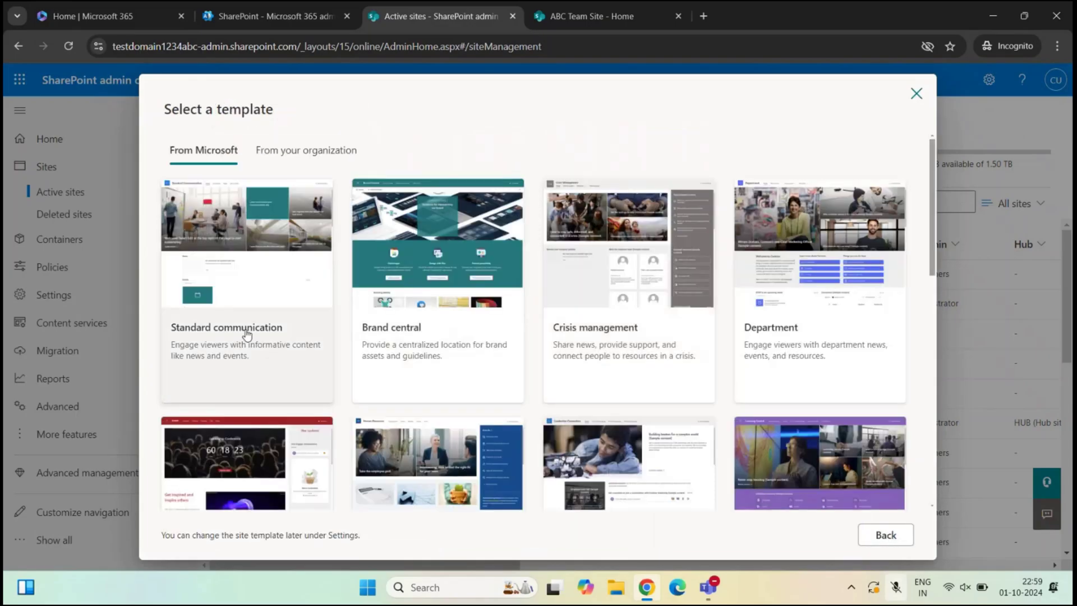
pyautogui.click(216, 337)
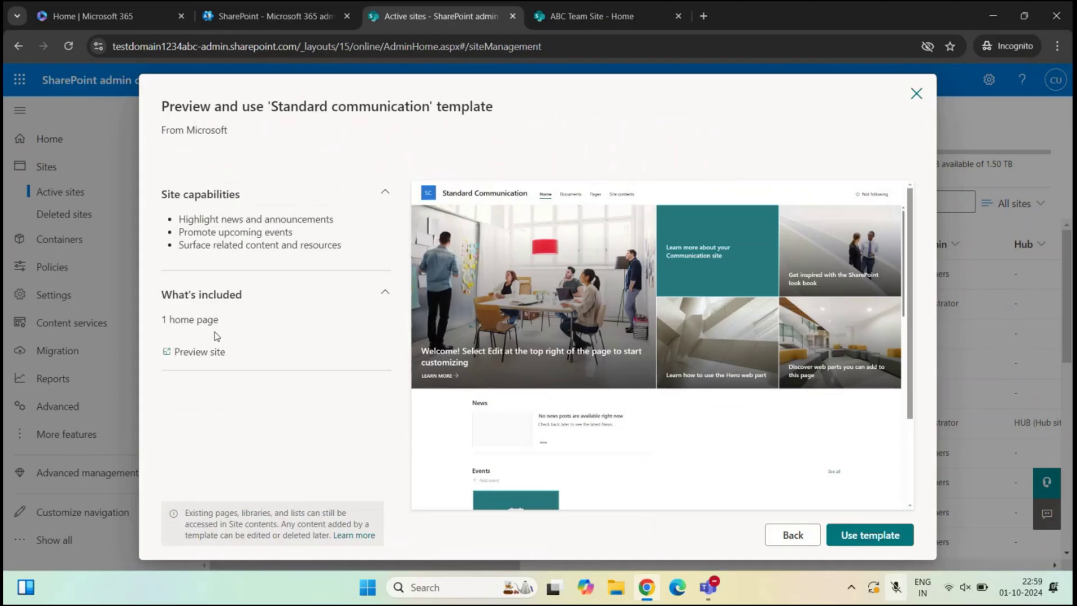
pyautogui.click(848, 537)
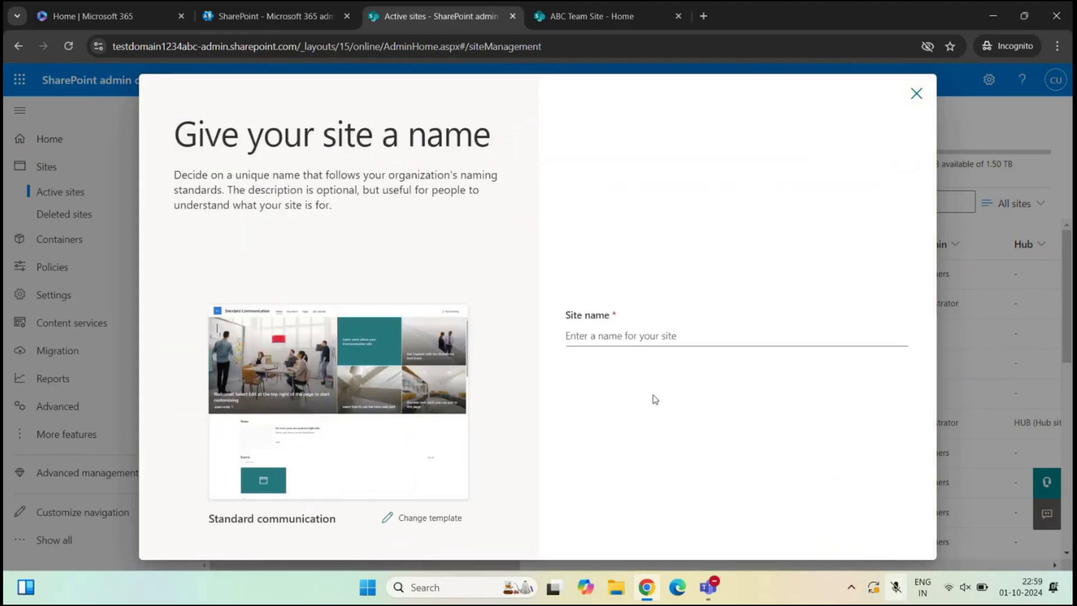
# Step: Name the site "ABC Comm Site" and describe it as "This is a communication site."
pyautogui.click(617, 338)
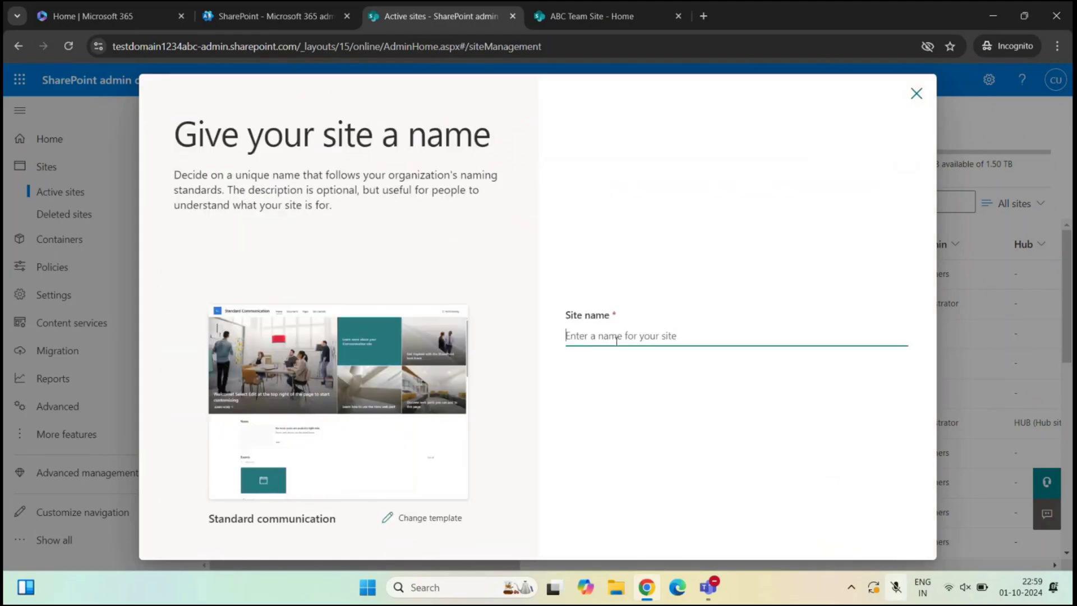
pyautogui.write('ABC C')
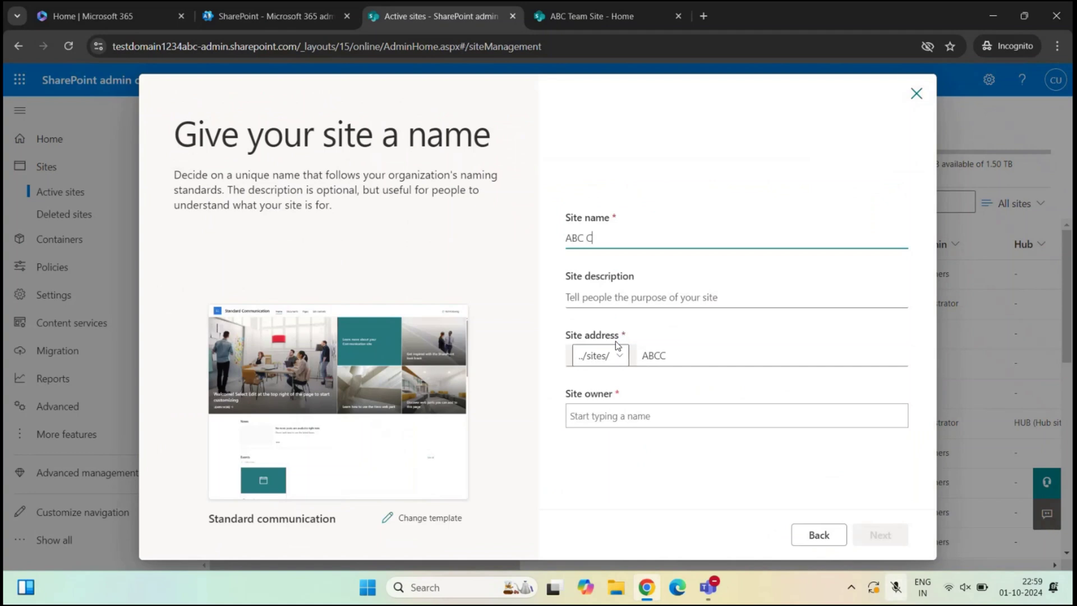
pyautogui.write('omm Site')
pyautogui.click(599, 295)
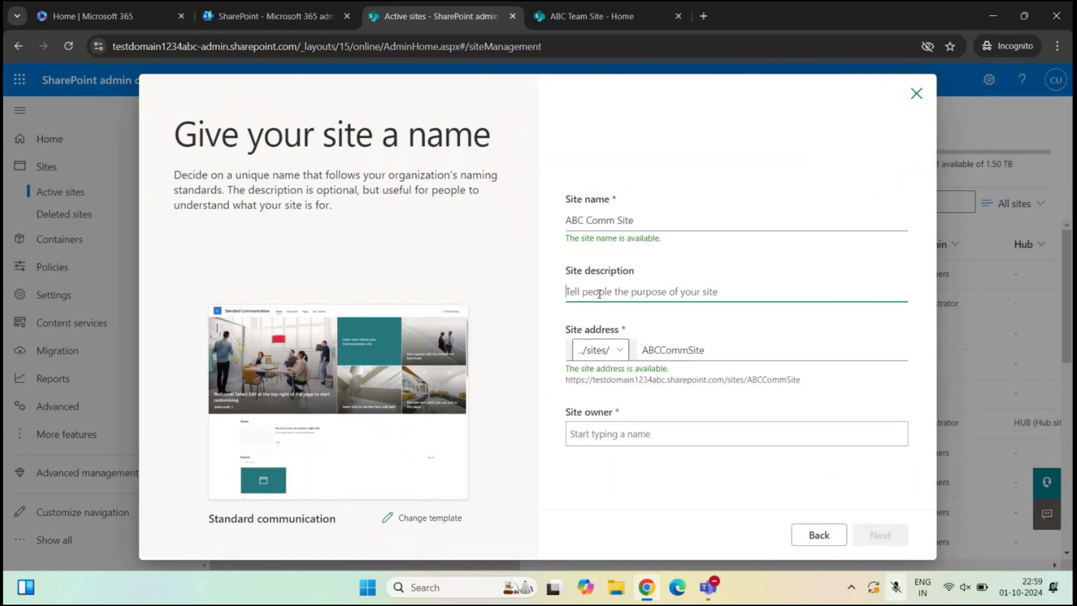
pyautogui.write('This')
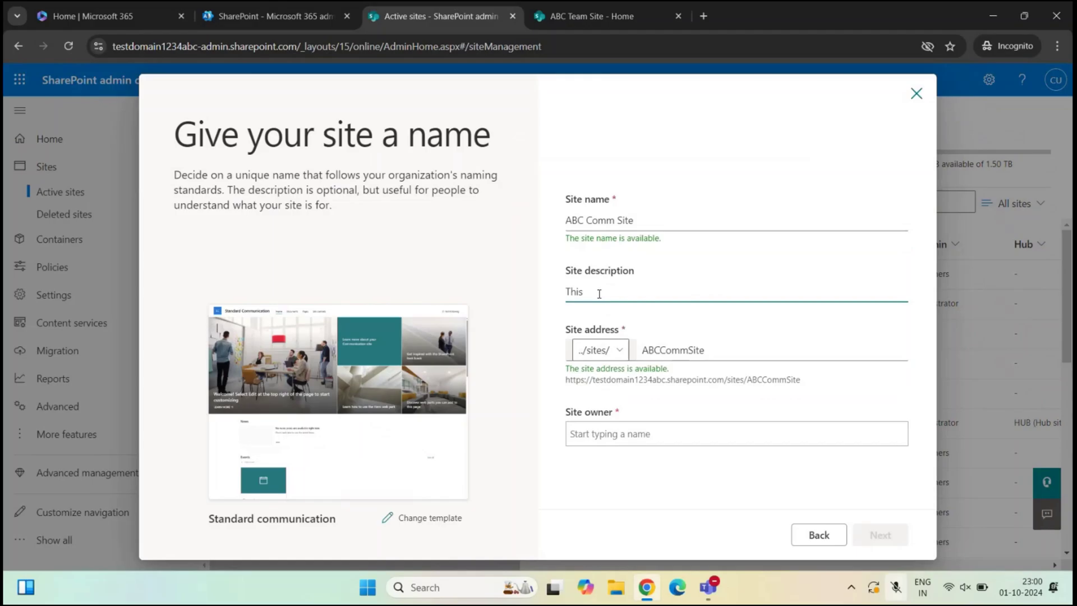
pyautogui.write(' is a communication site.')
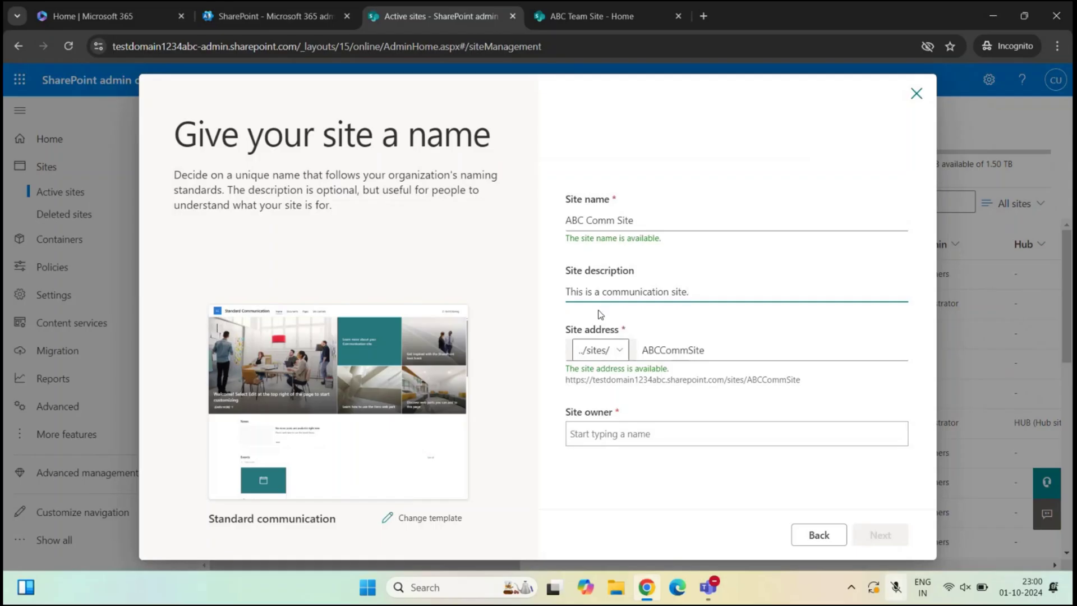
# Step: Examine the site address path options and each part of the full URL generated for the communication site
pyautogui.moveTo(566, 330); pyautogui.dragTo(618, 352)
pyautogui.click(619, 351)
pyautogui.click(798, 326)
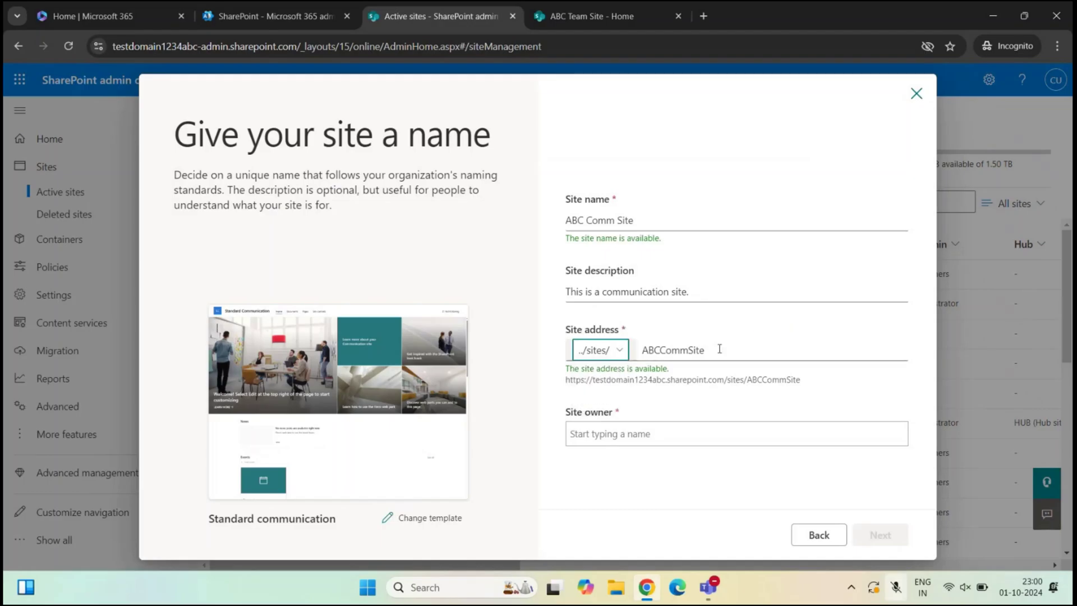
pyautogui.moveTo(647, 349); pyautogui.dragTo(715, 349)
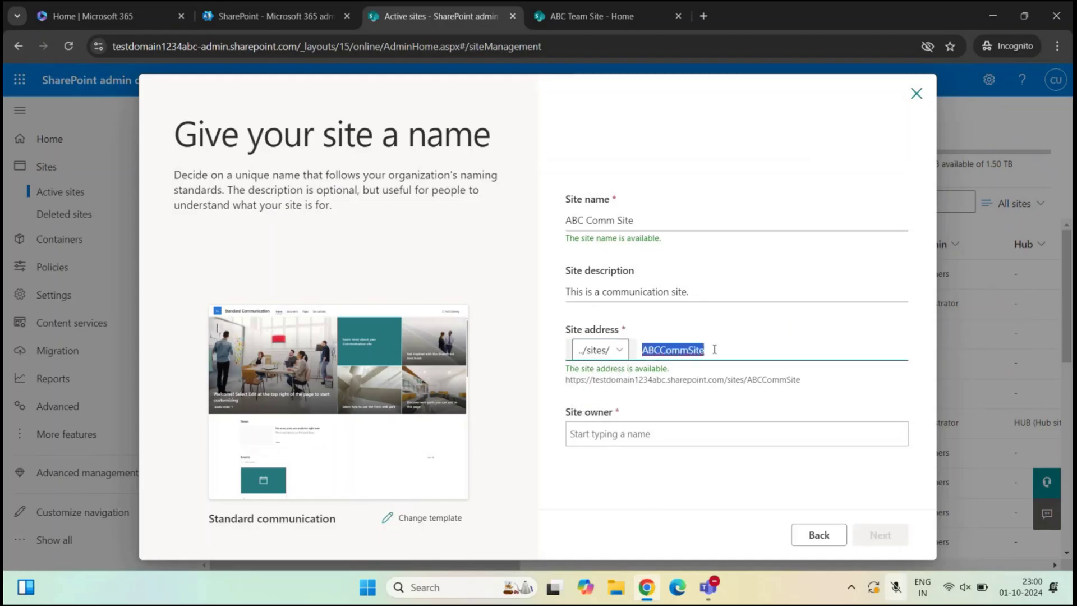
pyautogui.moveTo(566, 381); pyautogui.dragTo(816, 387)
pyautogui.click(816, 387)
pyautogui.moveTo(592, 379); pyautogui.dragTo(725, 380)
pyautogui.doubleClick(731, 379)
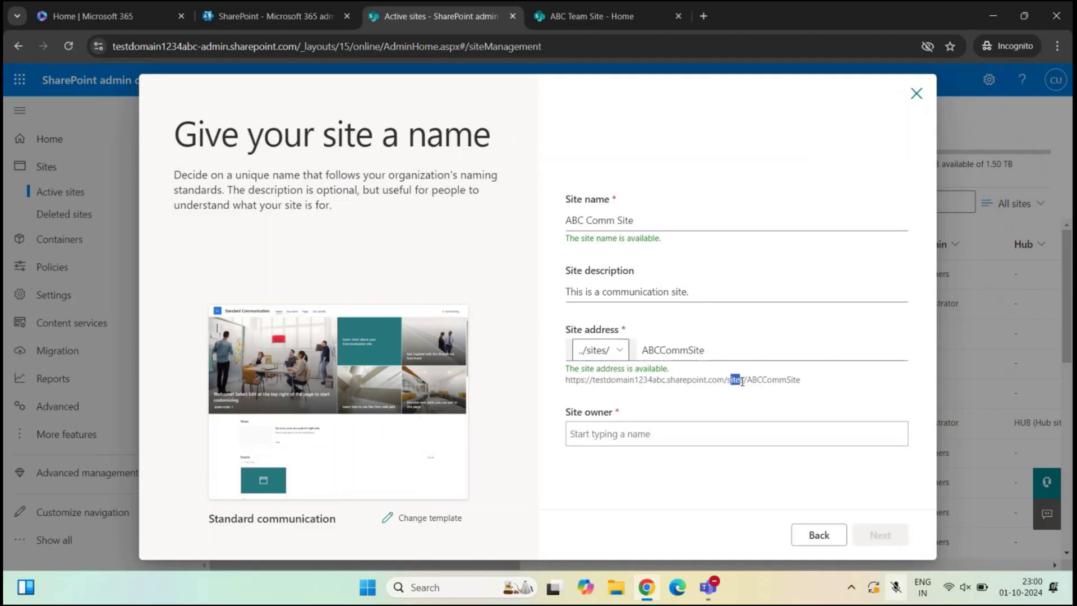
pyautogui.click(750, 392)
pyautogui.moveTo(747, 380); pyautogui.dragTo(818, 380)
# Step: Assign the Concepts User account as site owner and continue to the language and time zone options
pyautogui.click(619, 438)
pyautogui.write('concepts')
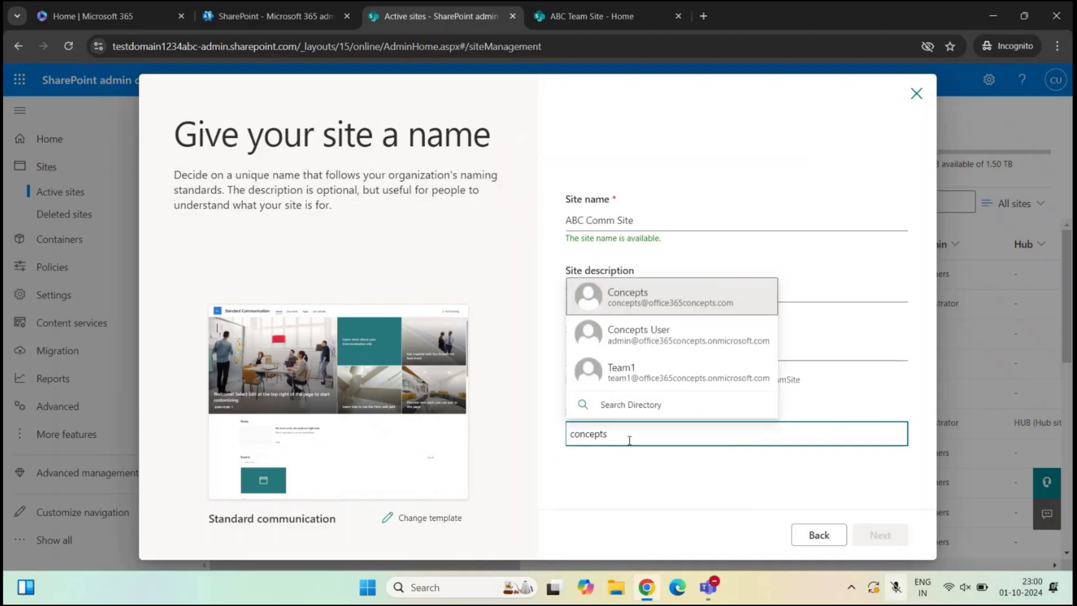
pyautogui.click(646, 338)
pyautogui.click(873, 535)
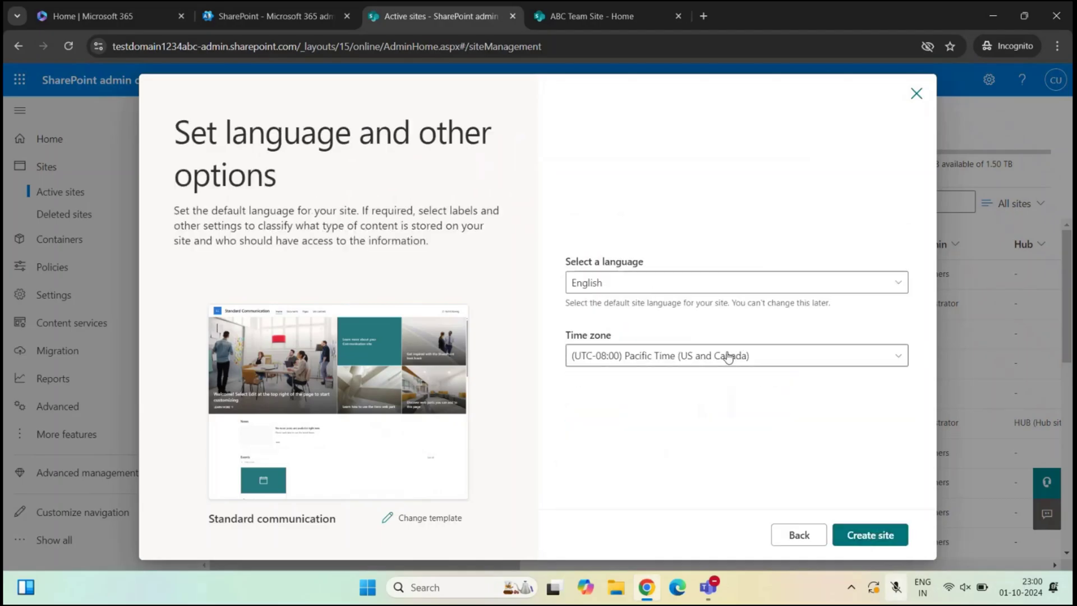
# Step: Set the communication site's time zone to (UTC+05:30) Chennai, Kolkata, Mumbai, New Delhi and create the site
pyautogui.click(666, 355)
pyautogui.scroll(-15, 709, 411)
pyautogui.scroll(2, 728, 432)
pyautogui.scroll(-8, 728, 431)
pyautogui.scroll(2, 728, 432)
pyautogui.scroll(-10, 728, 432)
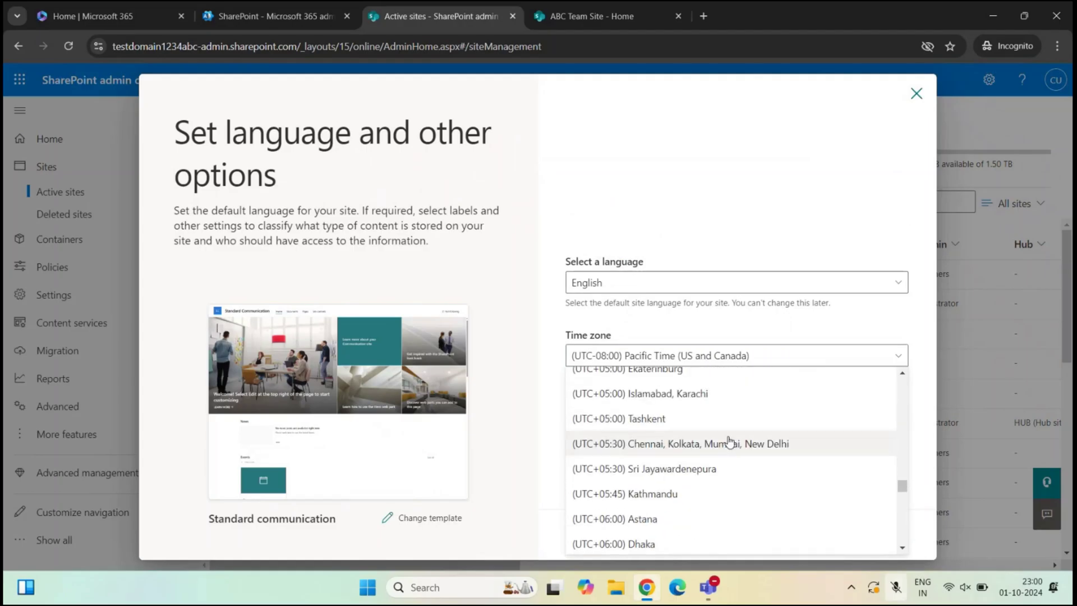
pyautogui.click(729, 444)
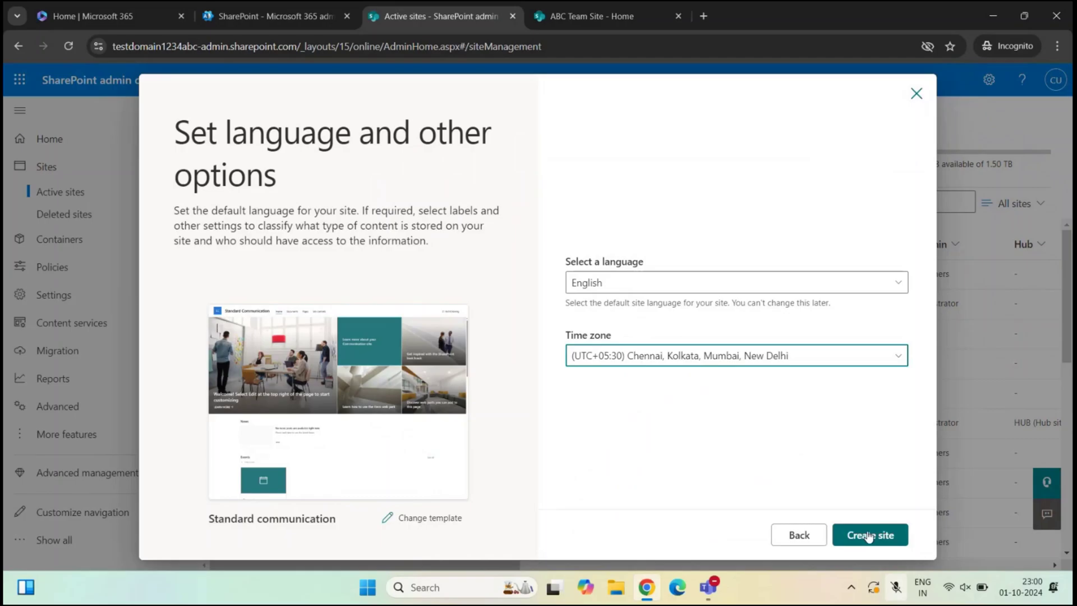
pyautogui.click(869, 536)
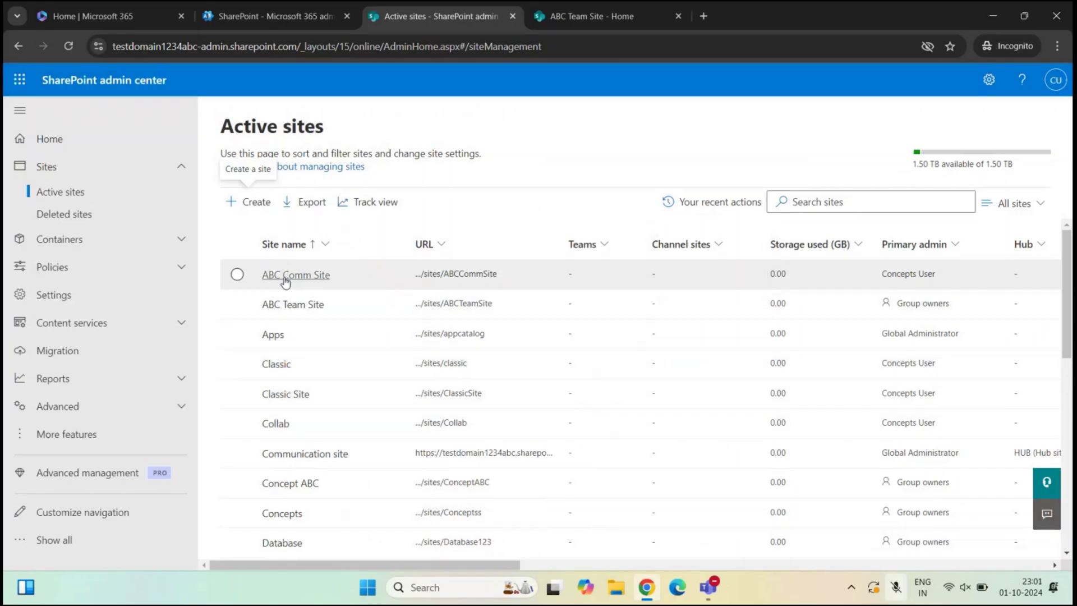
# Step: Open ABC Comm Site from the active sites list and compare its home page with ABC Team Site's
pyautogui.click(457, 274)
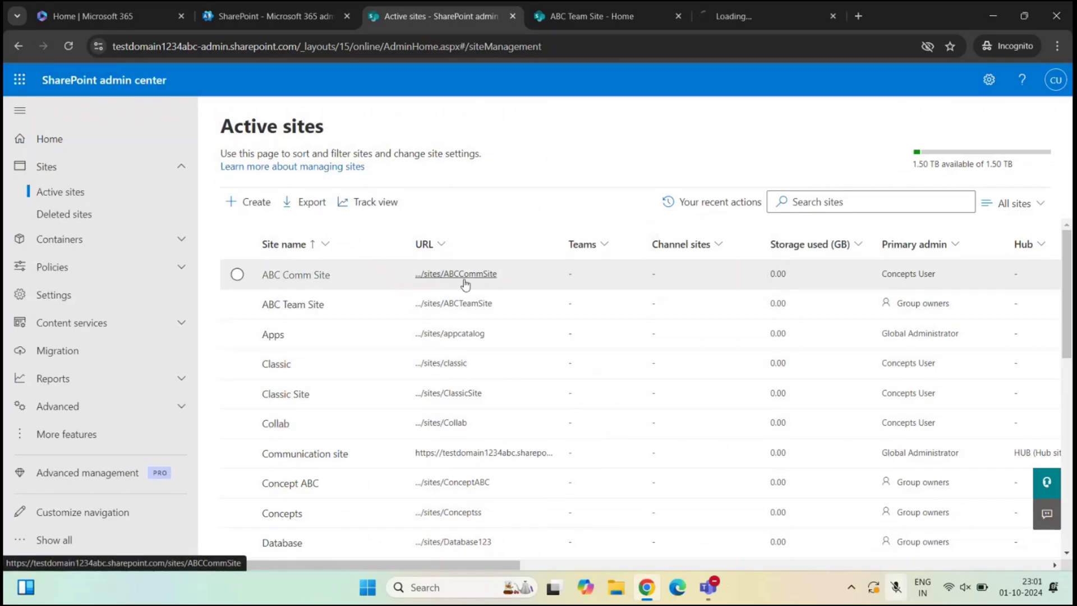
pyautogui.click(769, 22)
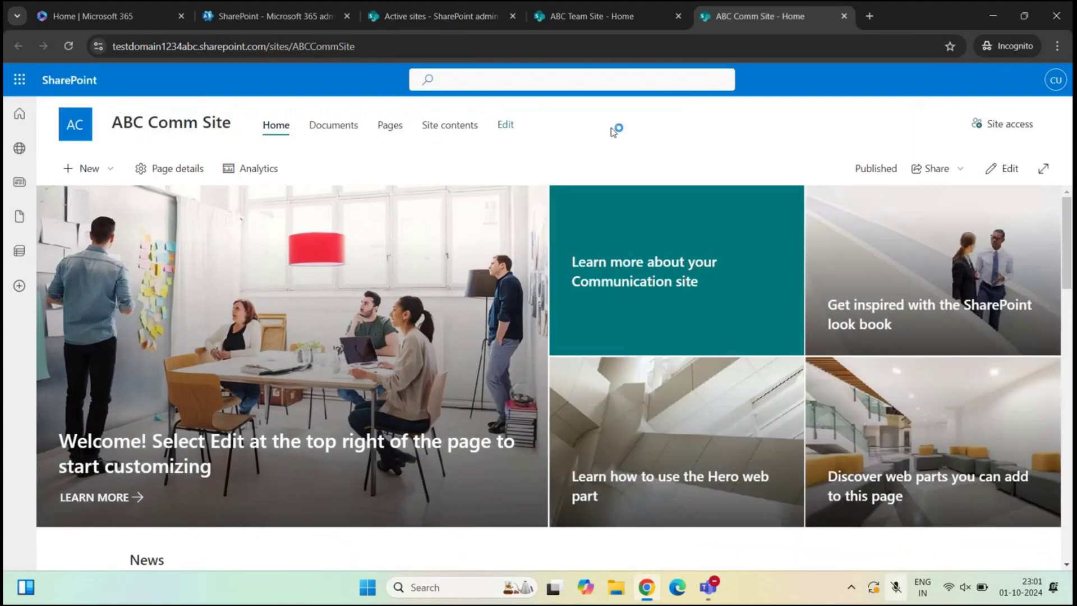
pyautogui.click(666, 26)
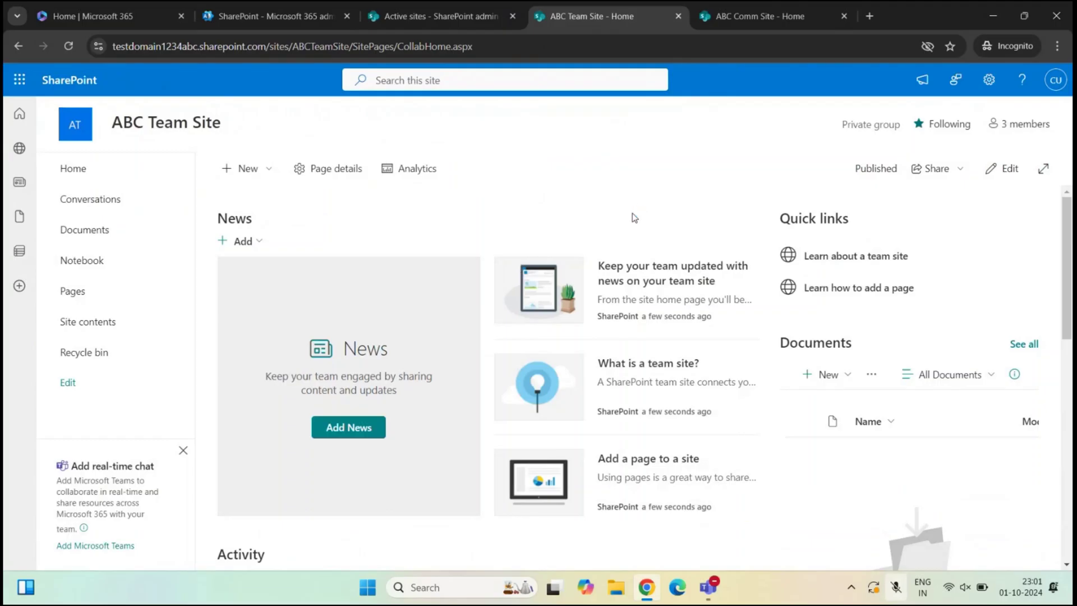
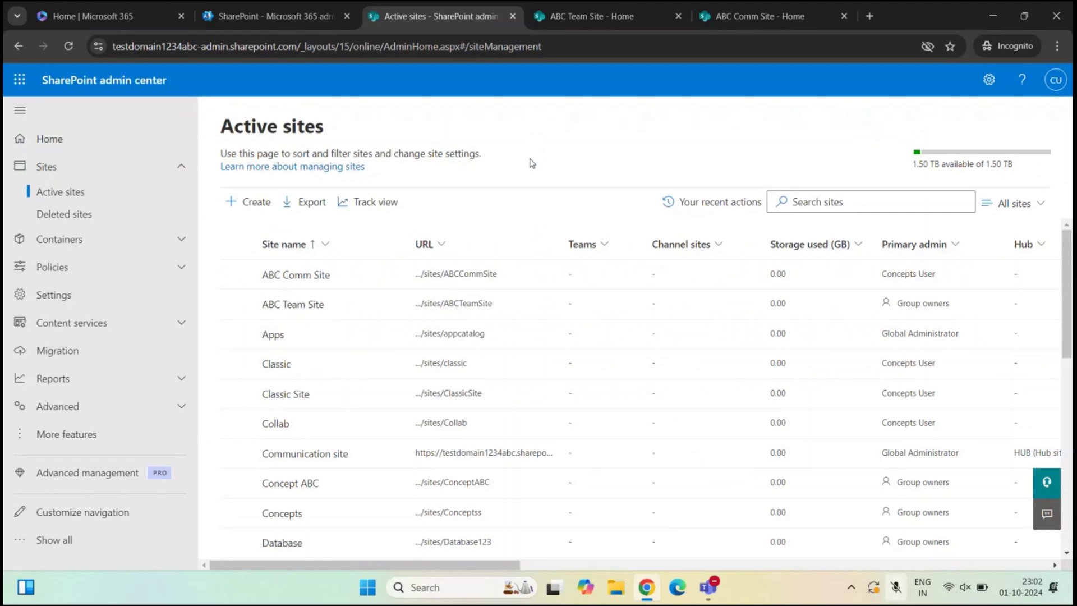
# Step: Start creating a site from the additional site templates and choose the Team site template without a Microsoft 365 group
pyautogui.click(256, 212)
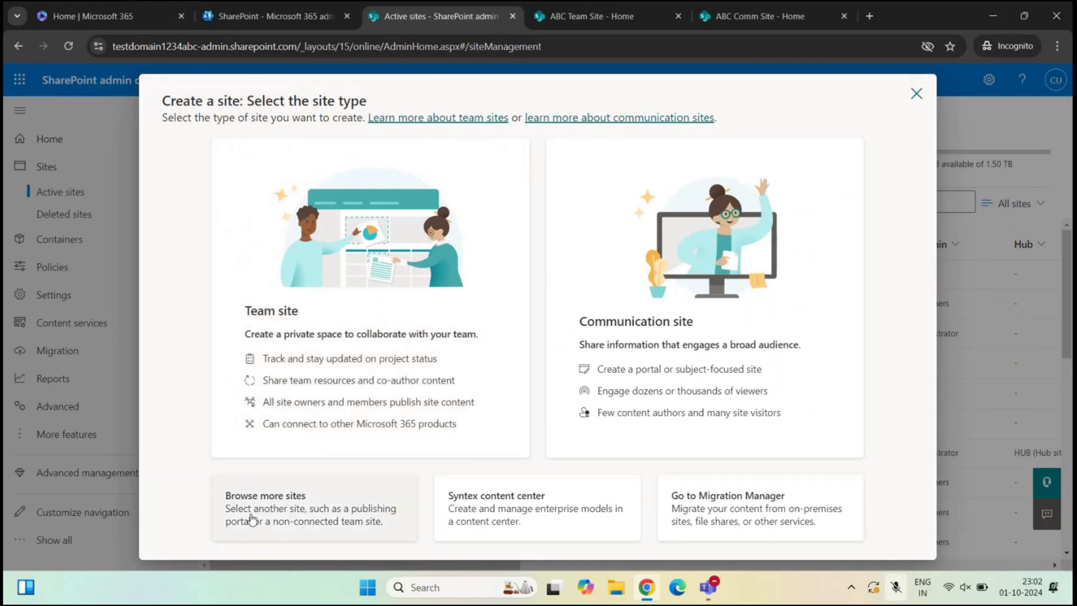
pyautogui.click(287, 510)
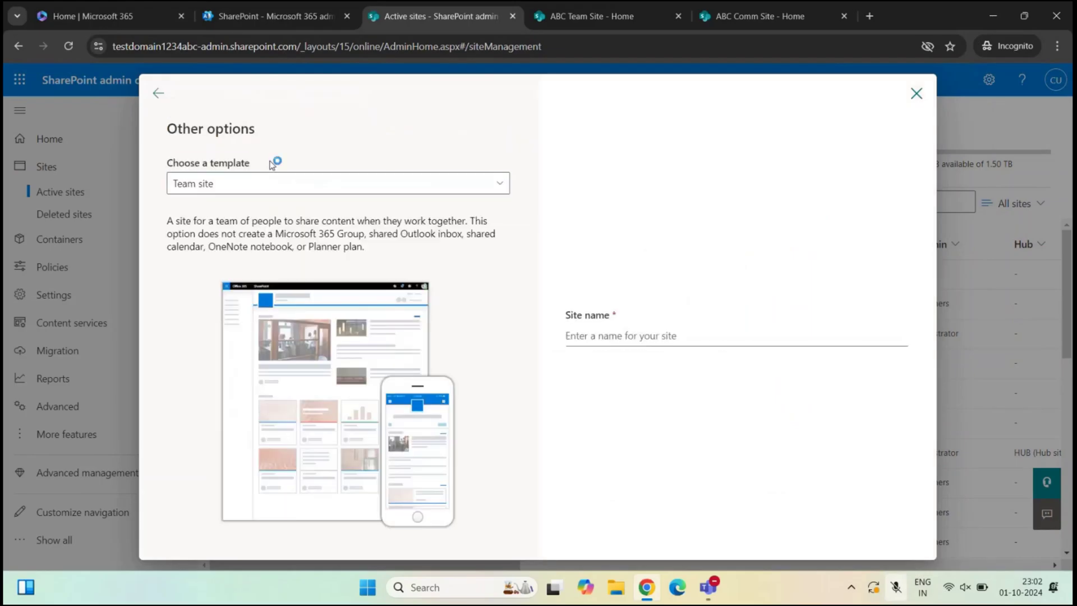
pyautogui.click(230, 184)
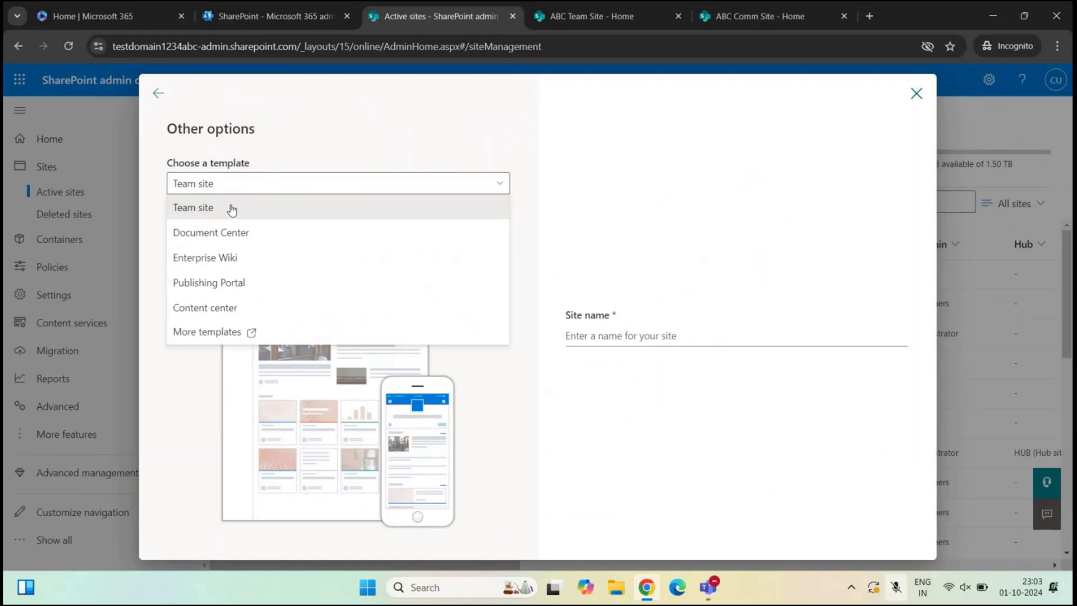
pyautogui.click(232, 208)
# Step: Name the site ABC Team Site 2 and describe it as "This is a Team site with no group."
pyautogui.click(584, 336)
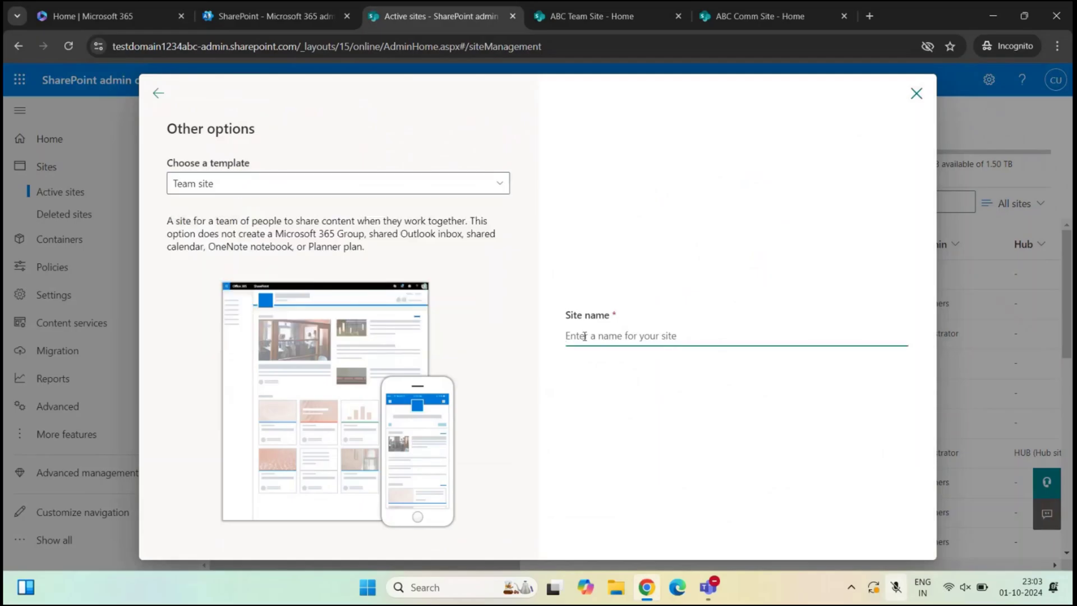
pyautogui.write('ABC T')
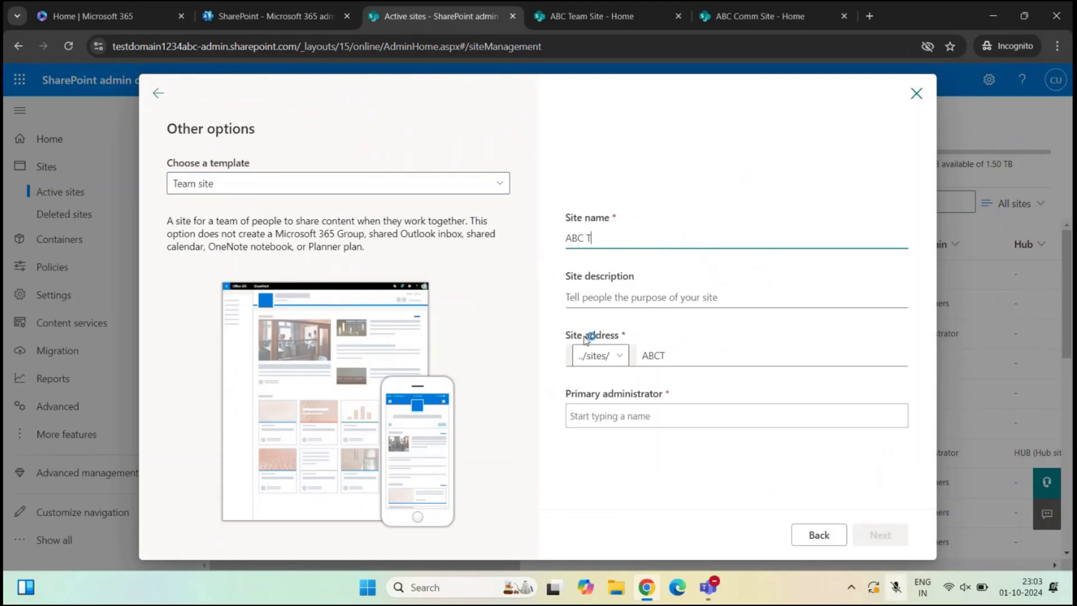
pyautogui.write('eam Site 2')
pyautogui.click(617, 294)
pyautogui.write('This is a Team site with n')
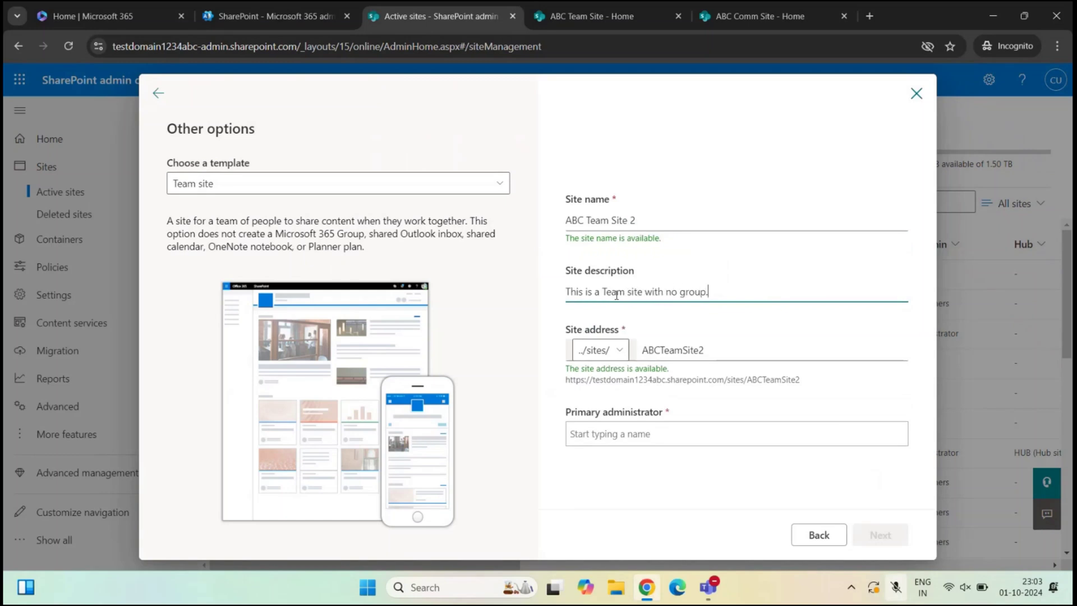
# Step: Check the generated site address, assign the Concepts User account as primary administrator and continue to the language and time zone options
pyautogui.moveTo(645, 354); pyautogui.dragTo(708, 350)
pyautogui.click(709, 349)
pyautogui.moveTo(572, 382); pyautogui.dragTo(808, 379)
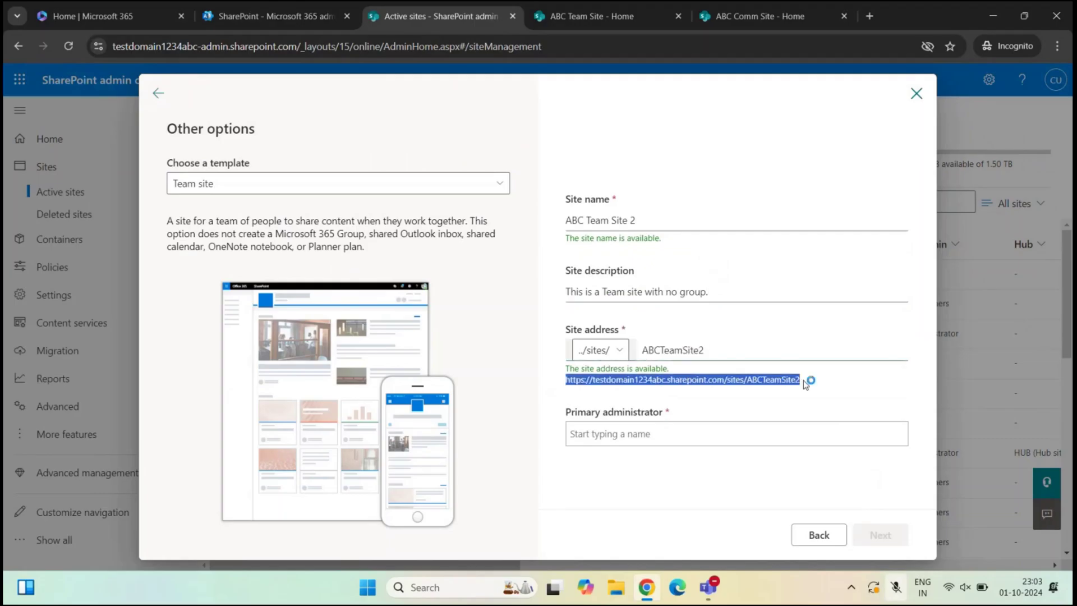
pyautogui.click(769, 394)
pyautogui.click(615, 431)
pyautogui.write('concepts')
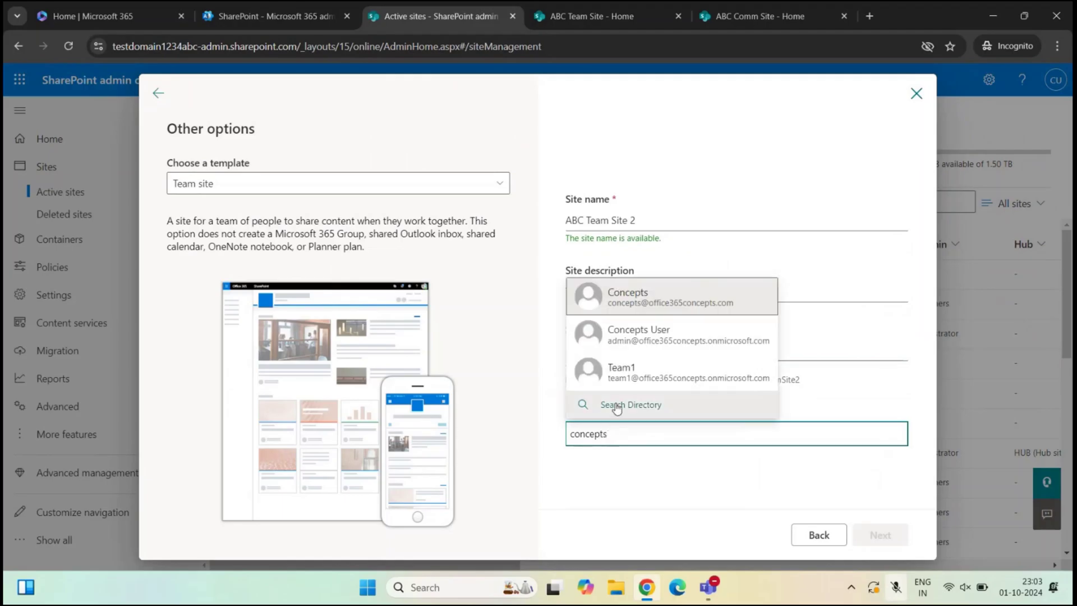
pyautogui.click(659, 331)
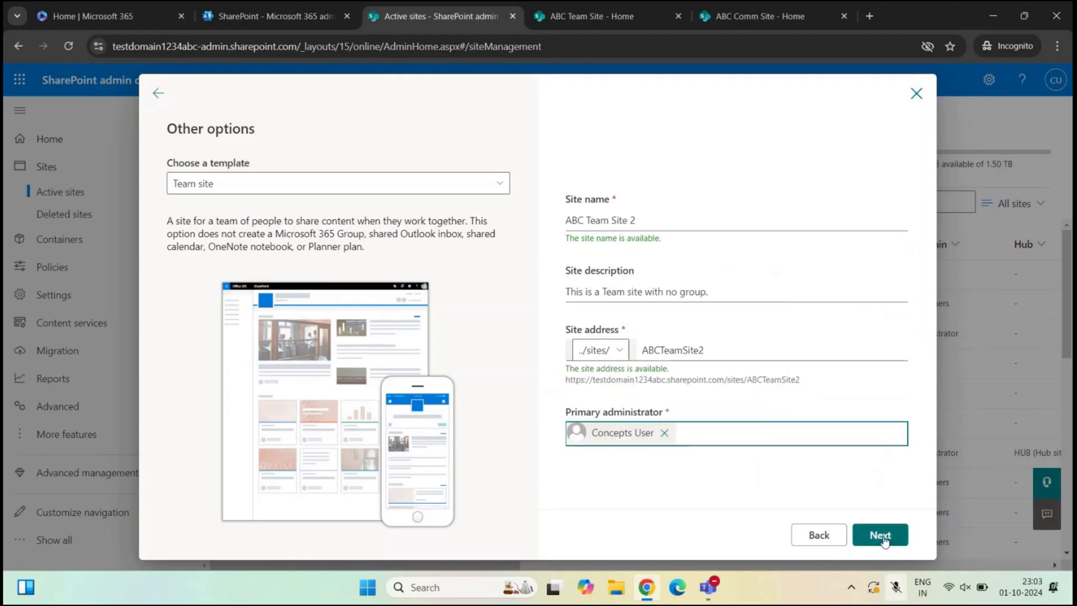
pyautogui.click(879, 535)
# Step: Set the new team site's time zone to (UTC+05:30) Chennai, Kolkata, Mumbai, New Delhi and create the site
pyautogui.click(679, 356)
pyautogui.scroll(-15, 726, 418)
pyautogui.scroll(-12, 728, 436)
pyautogui.scroll(-2, 729, 437)
pyautogui.click(724, 377)
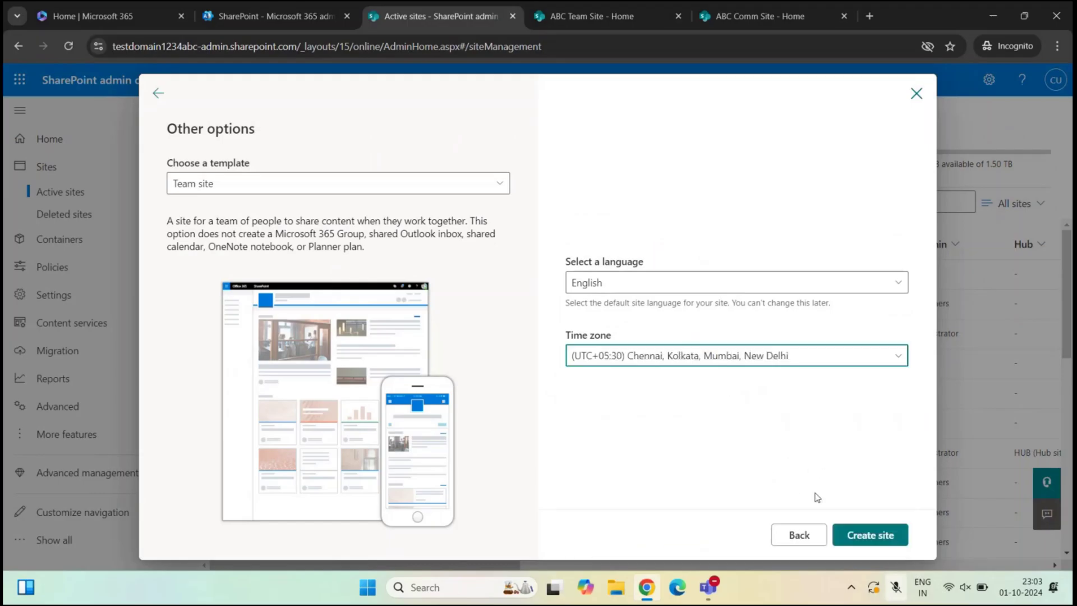
pyautogui.click(864, 530)
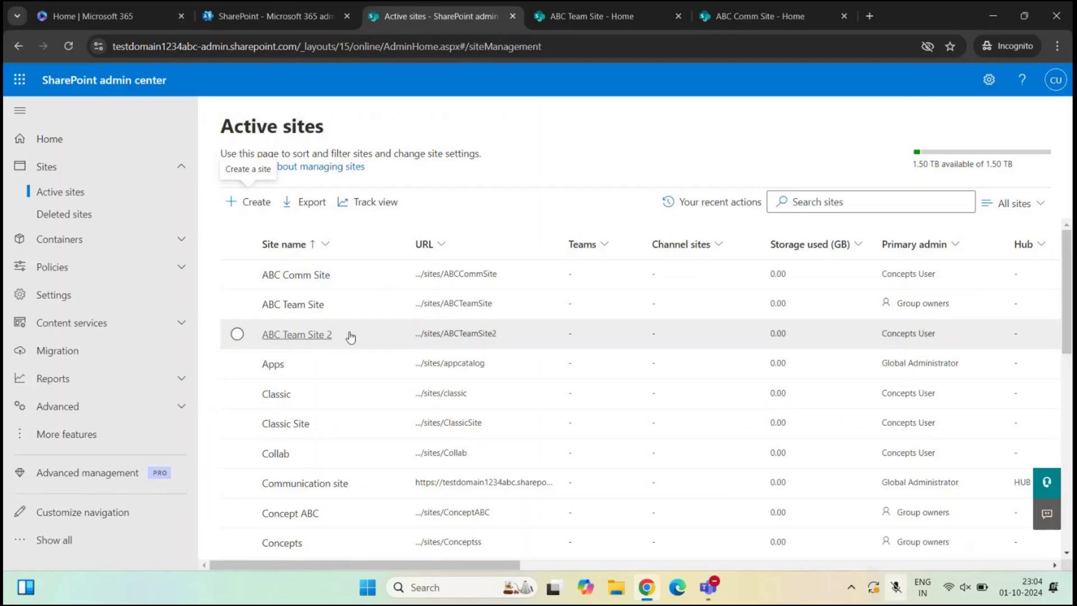
# Step: Widen the Template column in the active sites list and compare the templates of the newly created sites
pyautogui.moveTo(454, 565); pyautogui.dragTo(679, 567)
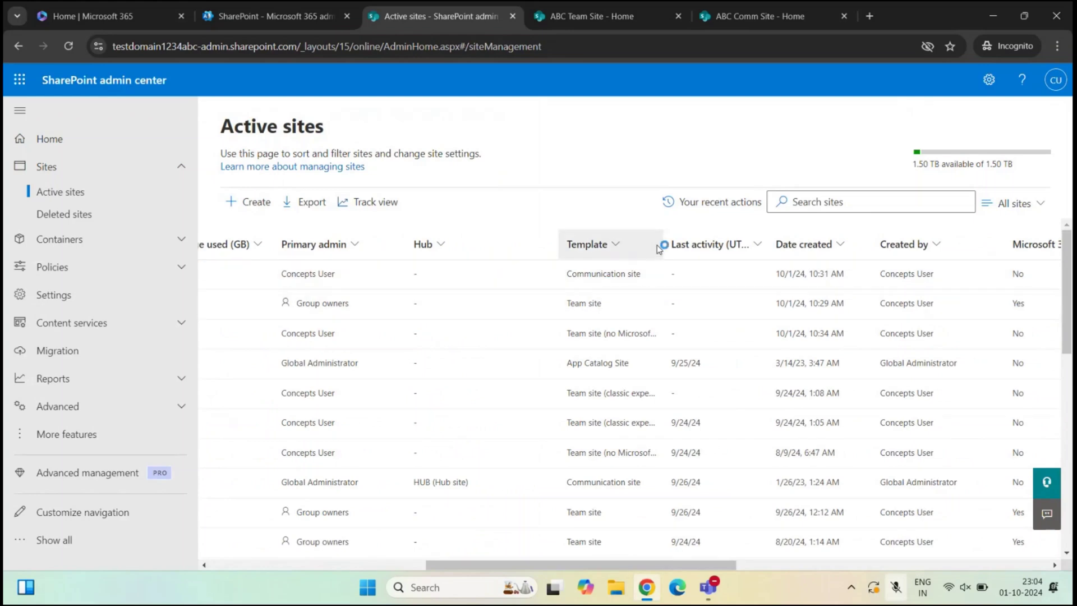
pyautogui.moveTo(667, 244); pyautogui.dragTo(736, 244)
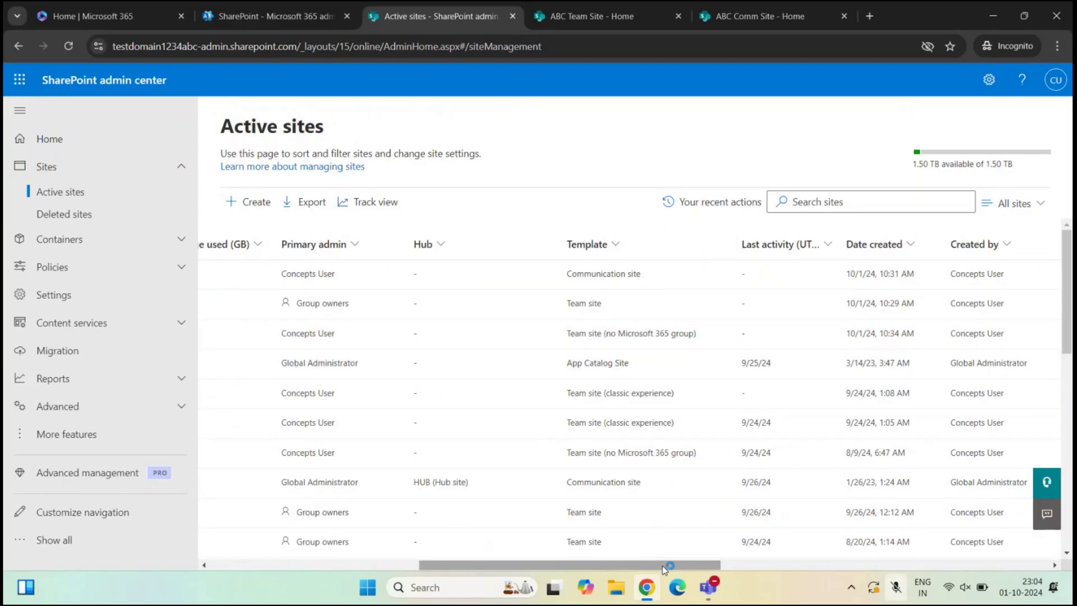
pyautogui.moveTo(667, 565); pyautogui.dragTo(457, 565)
# Step: Open ABC Team Site 2 from its URL in the active sites list
pyautogui.click(237, 333)
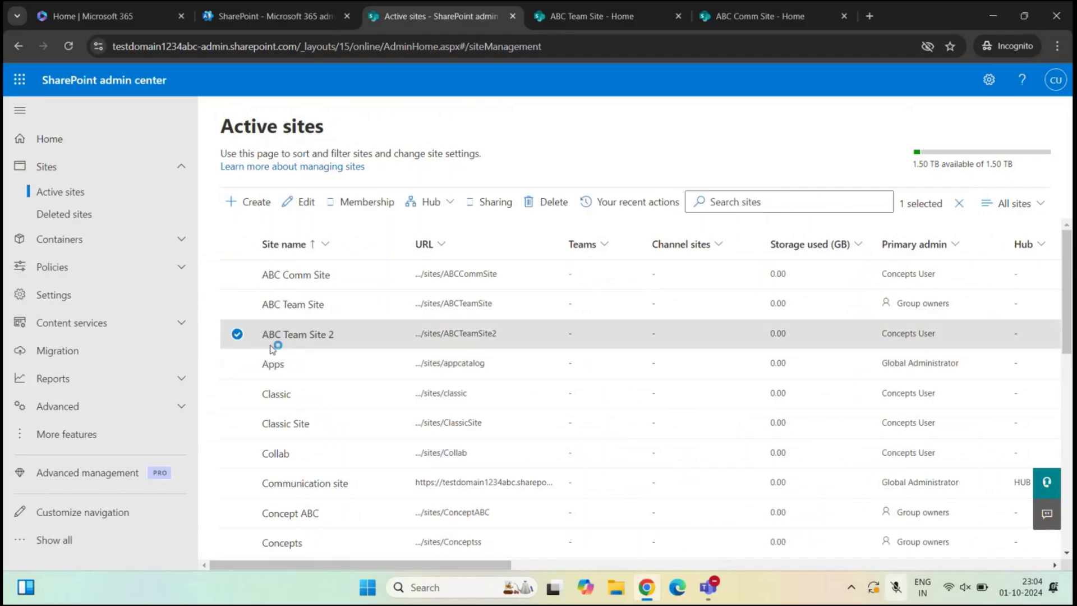
pyautogui.click(393, 339)
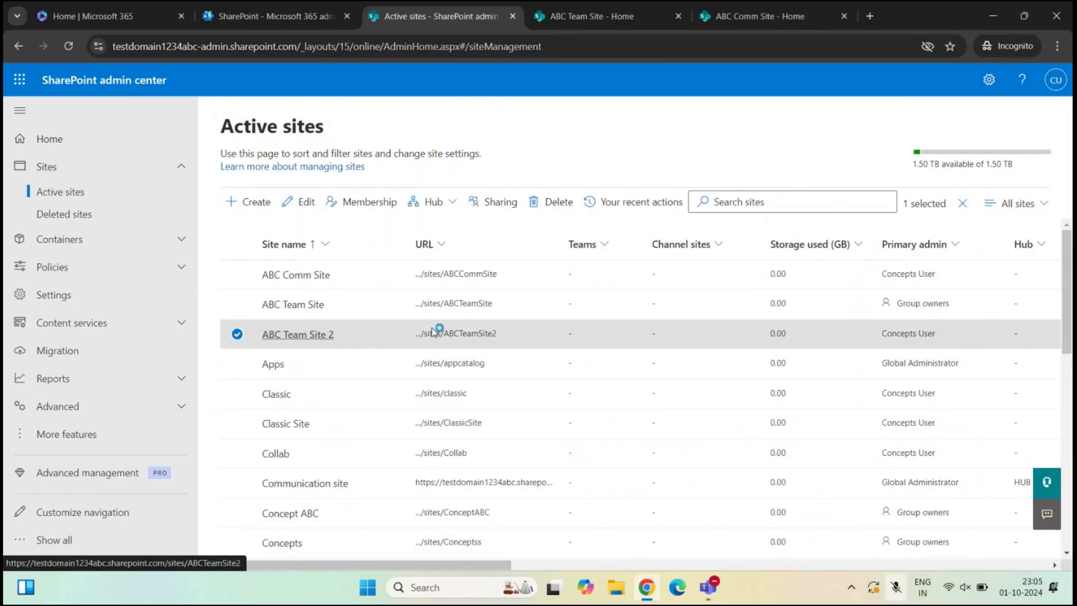
pyautogui.click(462, 335)
pyautogui.click(826, 18)
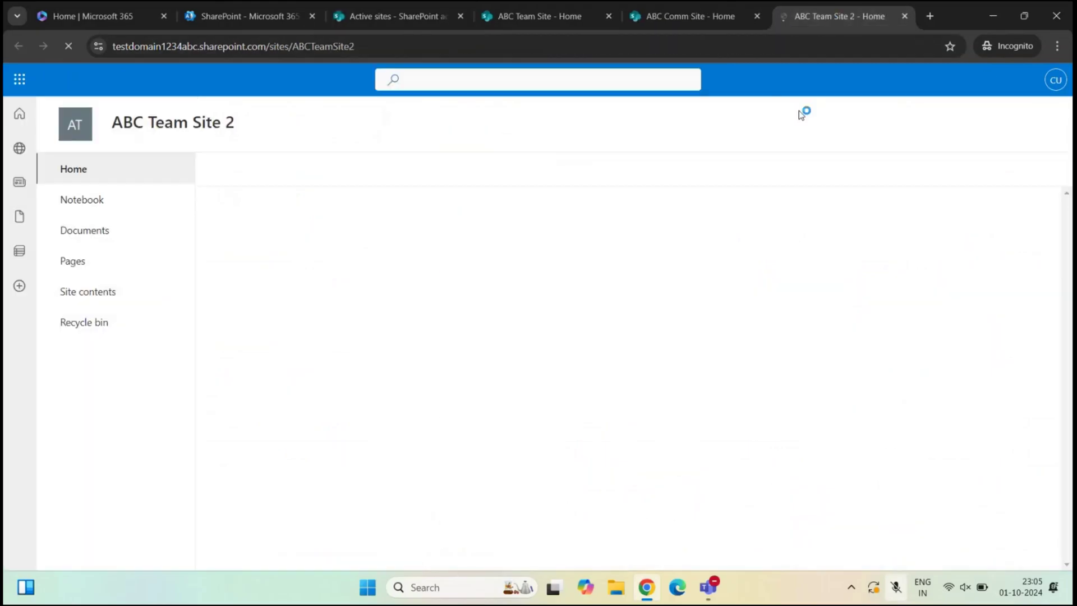
# Step: Compare the home page headers of ABC Team Site and ABC Team Site 2 for group and membership information
pyautogui.click(1040, 119)
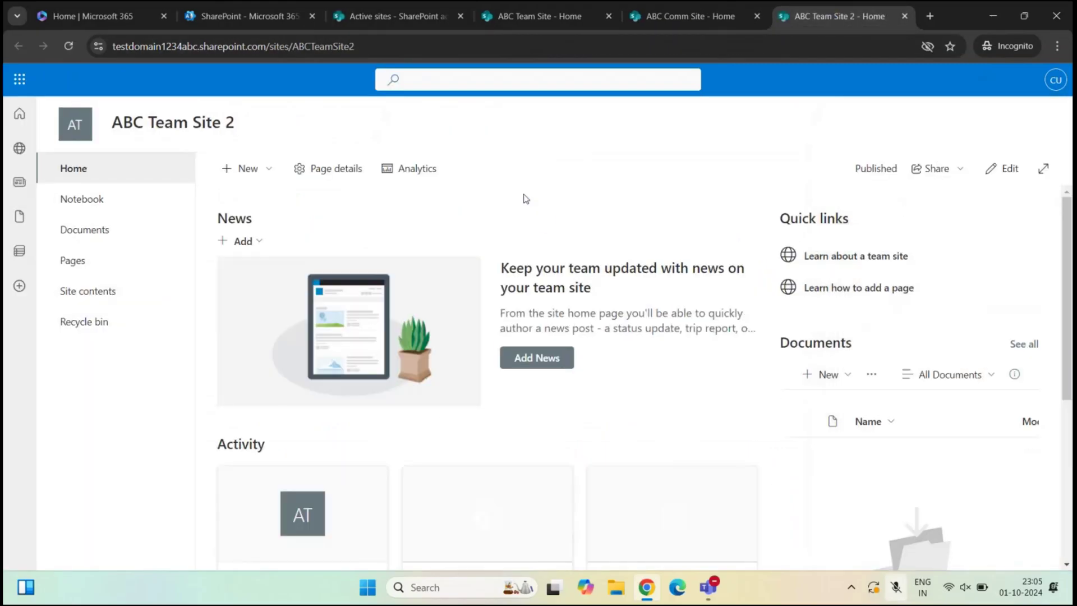
pyautogui.click(368, 22)
pyautogui.hotkey('ctrl', 'Tab')
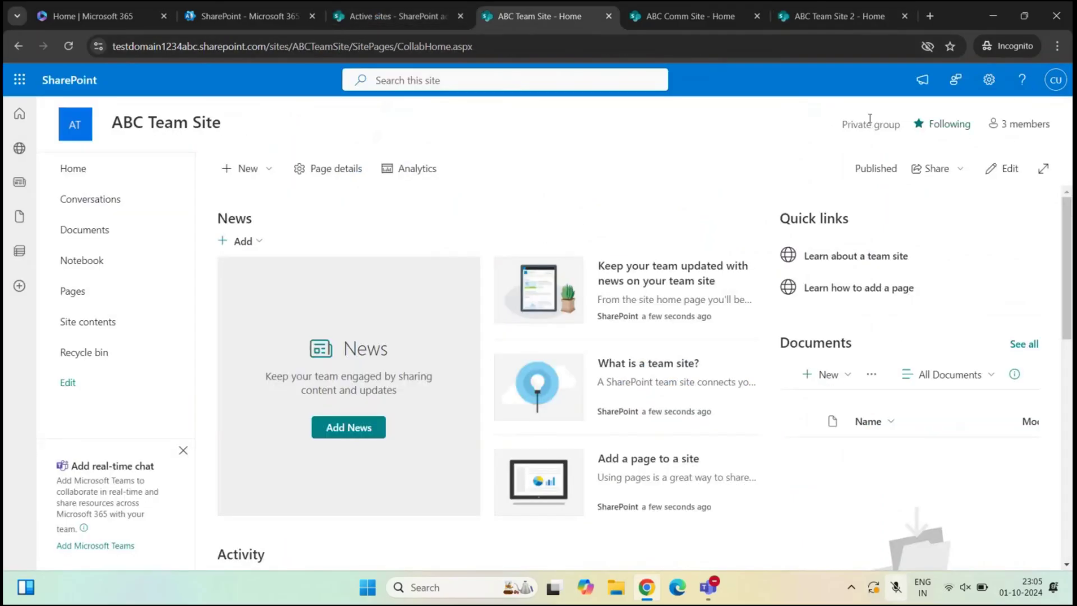
pyautogui.moveTo(840, 125); pyautogui.dragTo(919, 134)
pyautogui.click(791, 158)
pyautogui.click(834, 22)
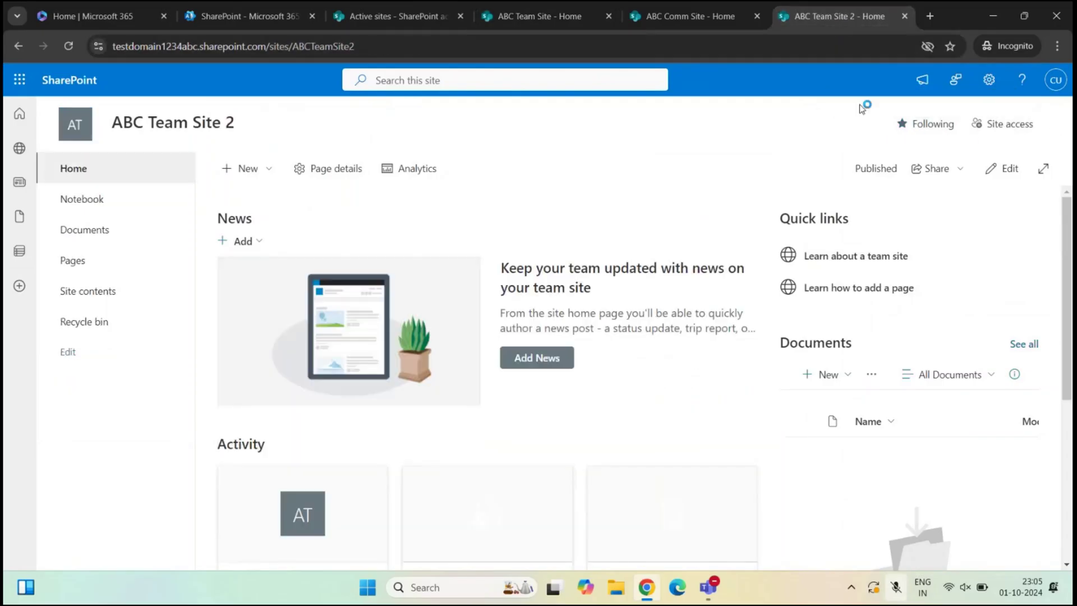
pyautogui.click(411, 22)
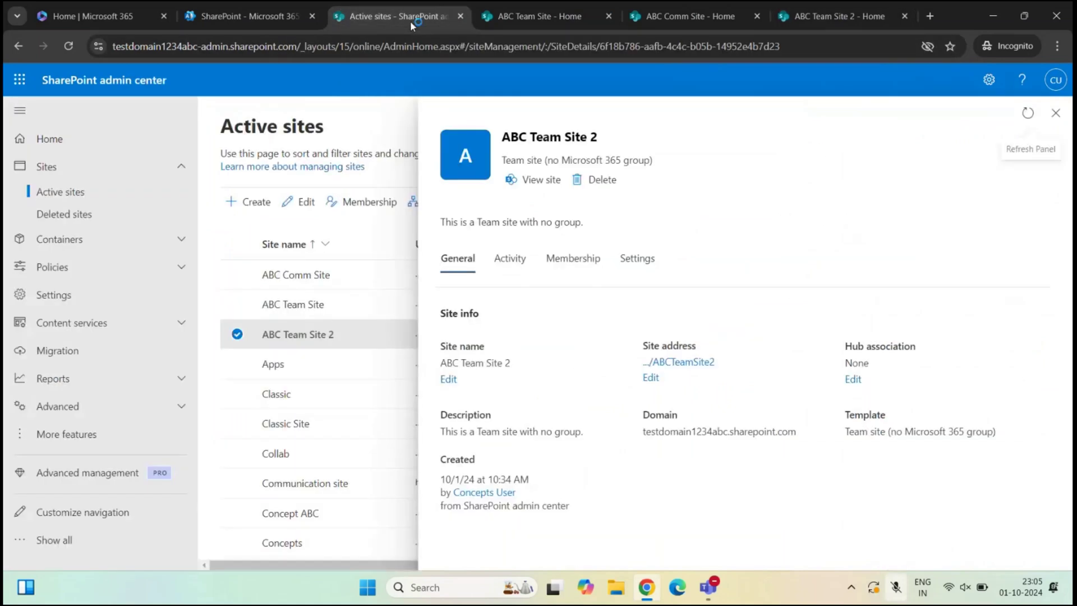
pyautogui.hotkey('ctrl', 'Tab')
pyautogui.moveTo(843, 125); pyautogui.dragTo(890, 125)
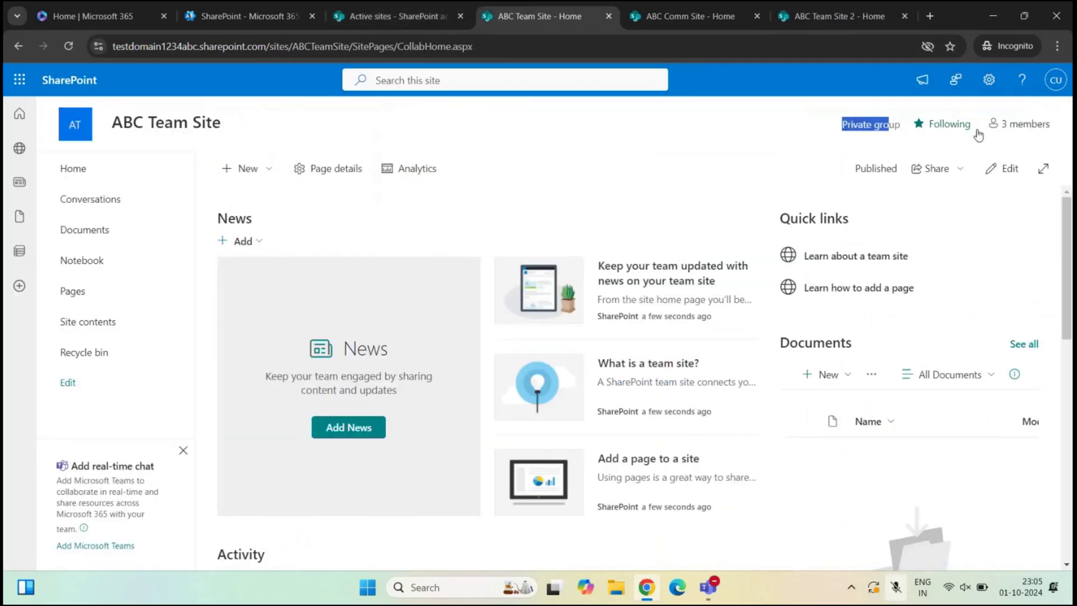
pyautogui.click(836, 19)
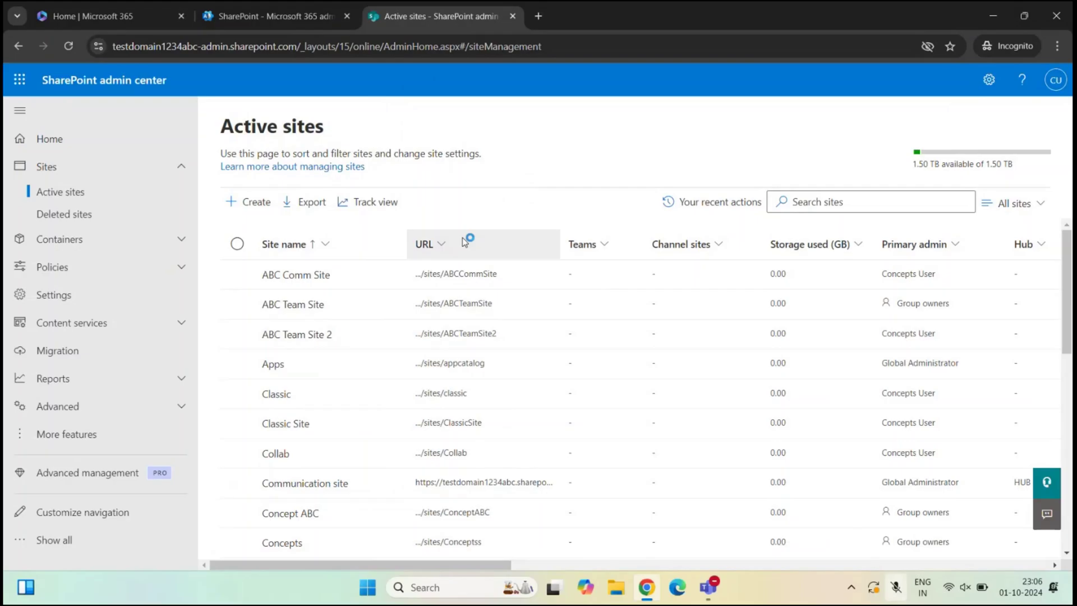
# Step: Open the details of ABC Comm Site from the active sites list and examine its general site info
pyautogui.click(237, 275)
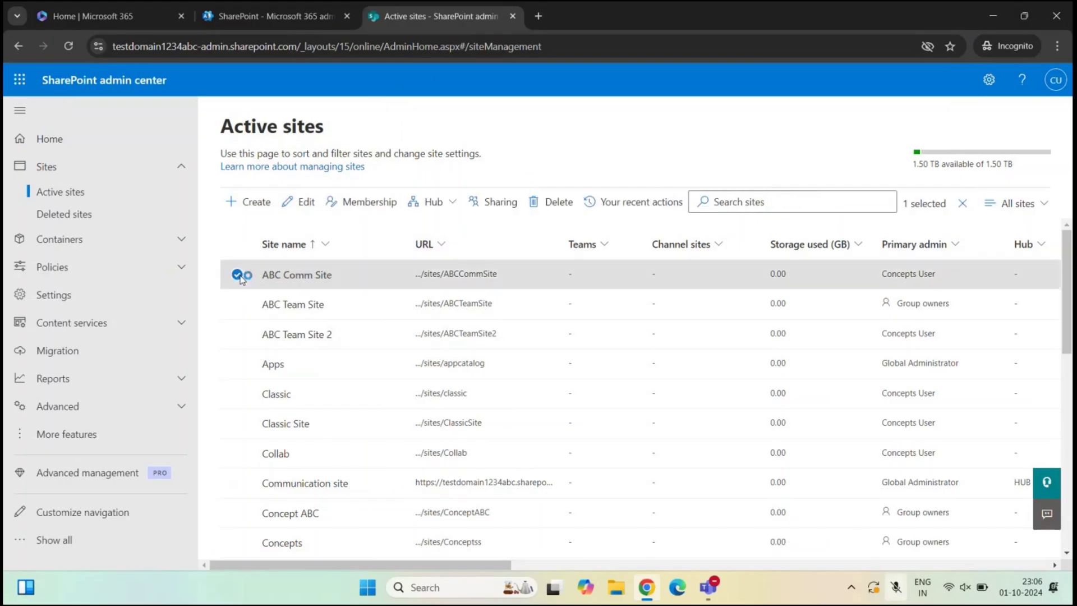
pyautogui.click(308, 203)
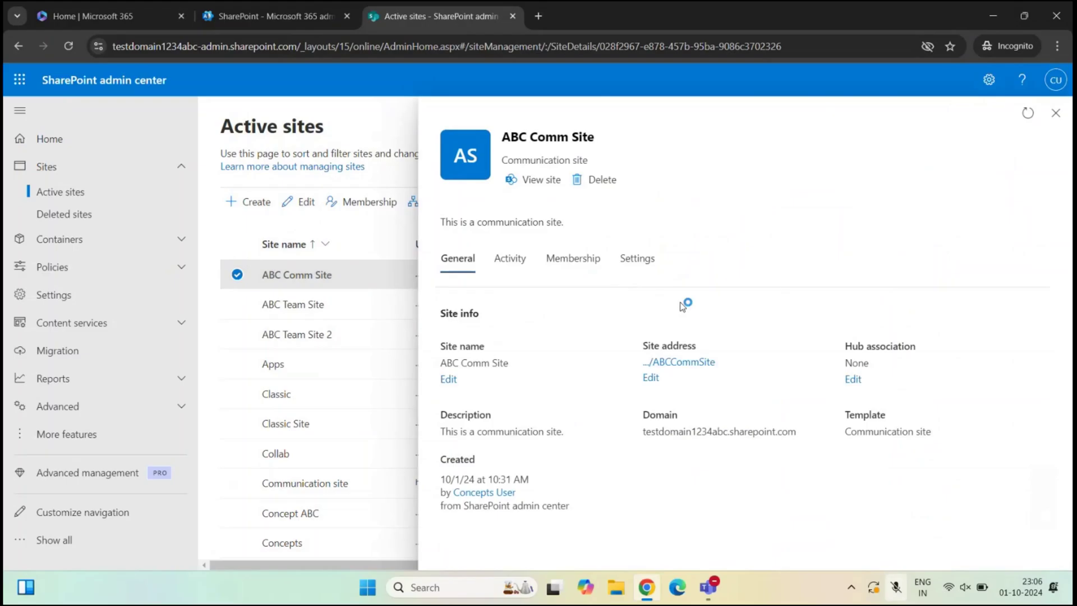
pyautogui.click(1055, 113)
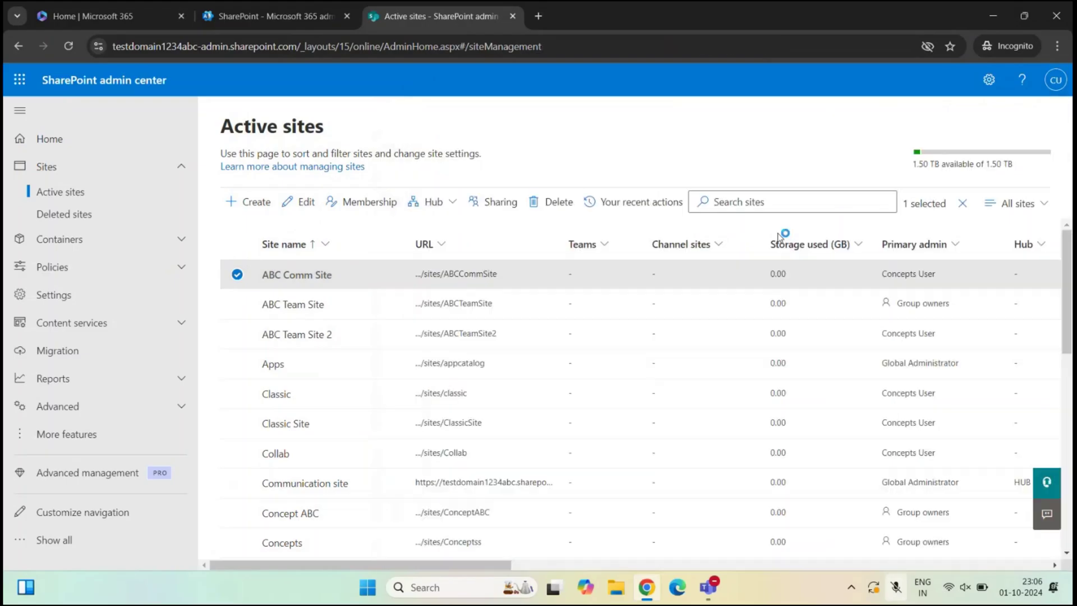
pyautogui.click(302, 277)
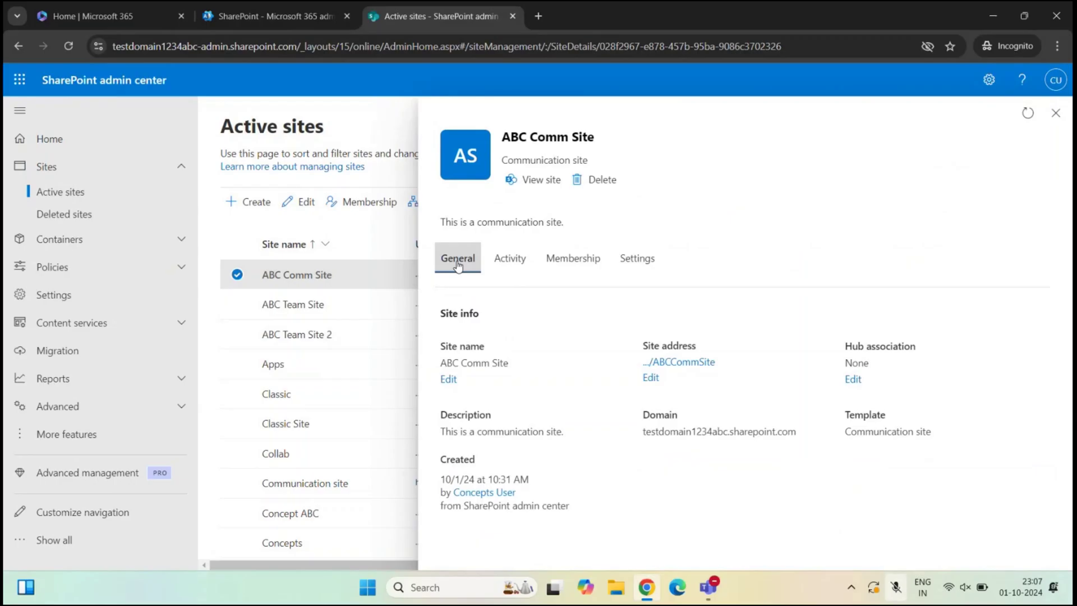
pyautogui.moveTo(442, 312); pyautogui.dragTo(488, 313)
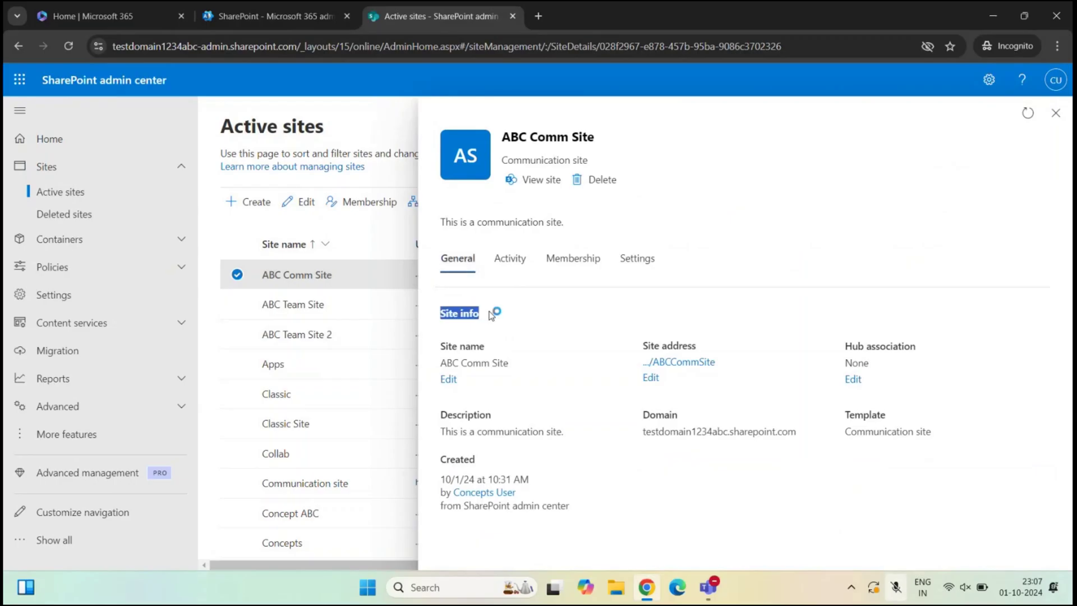
pyautogui.click(492, 314)
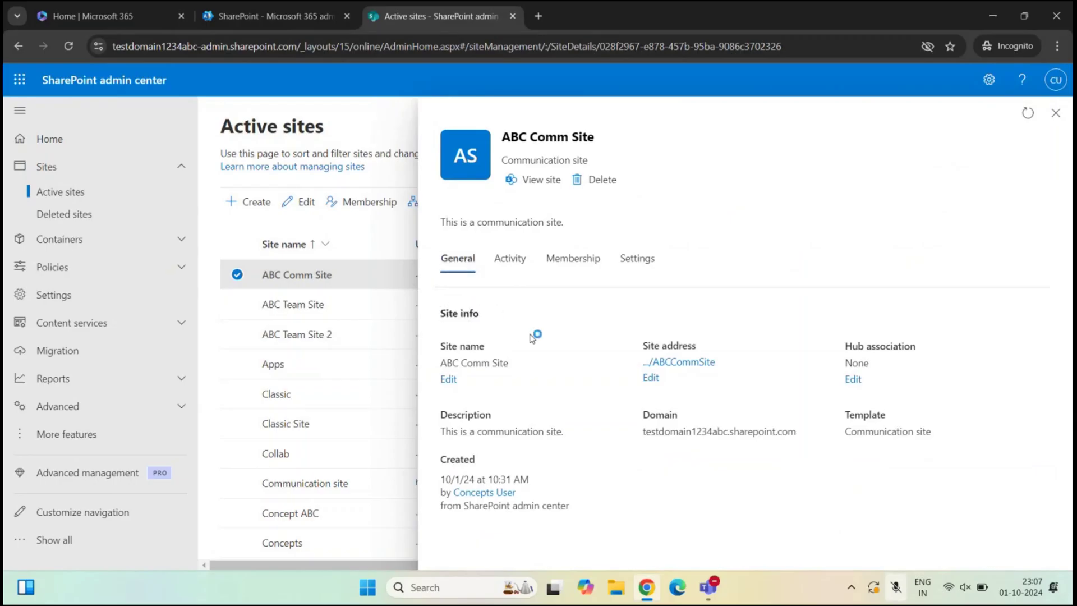
# Step: View the site name editing option for ABC Comm Site and return to its general details without changing the name
pyautogui.moveTo(440, 346); pyautogui.dragTo(524, 364)
pyautogui.click(481, 344)
pyautogui.click(470, 359)
pyautogui.click(447, 380)
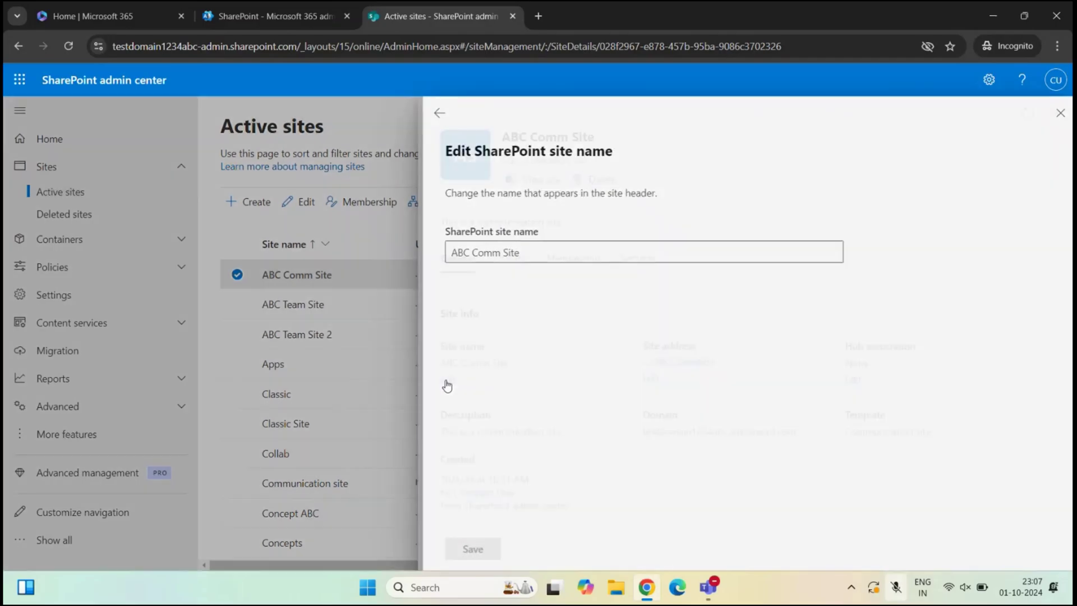
pyautogui.click(434, 113)
# Step: Check the availability of ABCCommSite12 as the site address for ABC Comm Site, and discard the unsaved change
pyautogui.moveTo(614, 345); pyautogui.dragTo(718, 338)
pyautogui.click(719, 339)
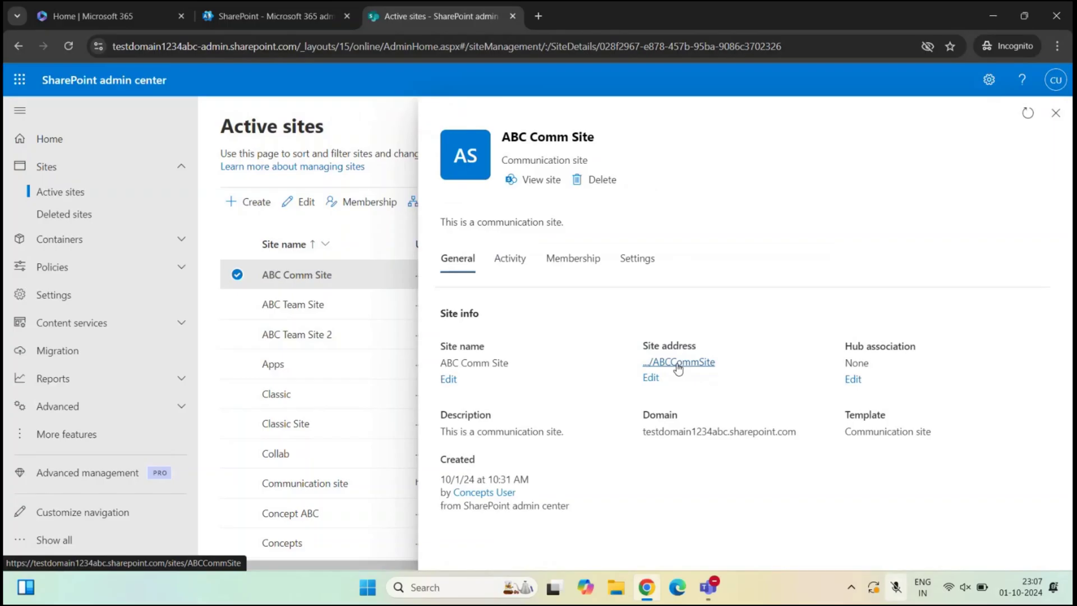
pyautogui.click(650, 377)
pyautogui.moveTo(720, 364); pyautogui.dragTo(646, 363)
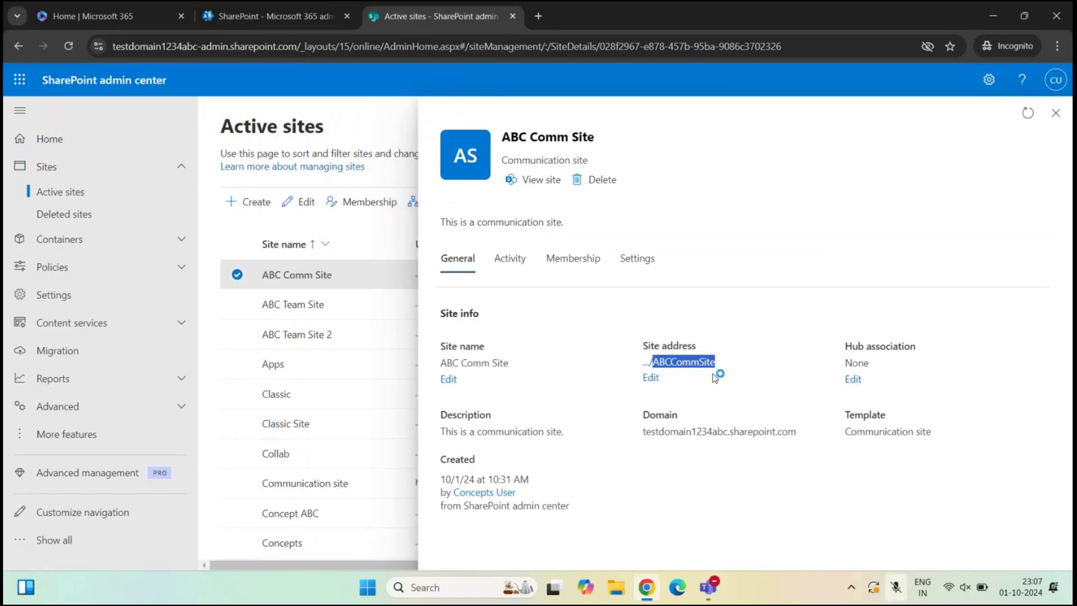
pyautogui.click(654, 381)
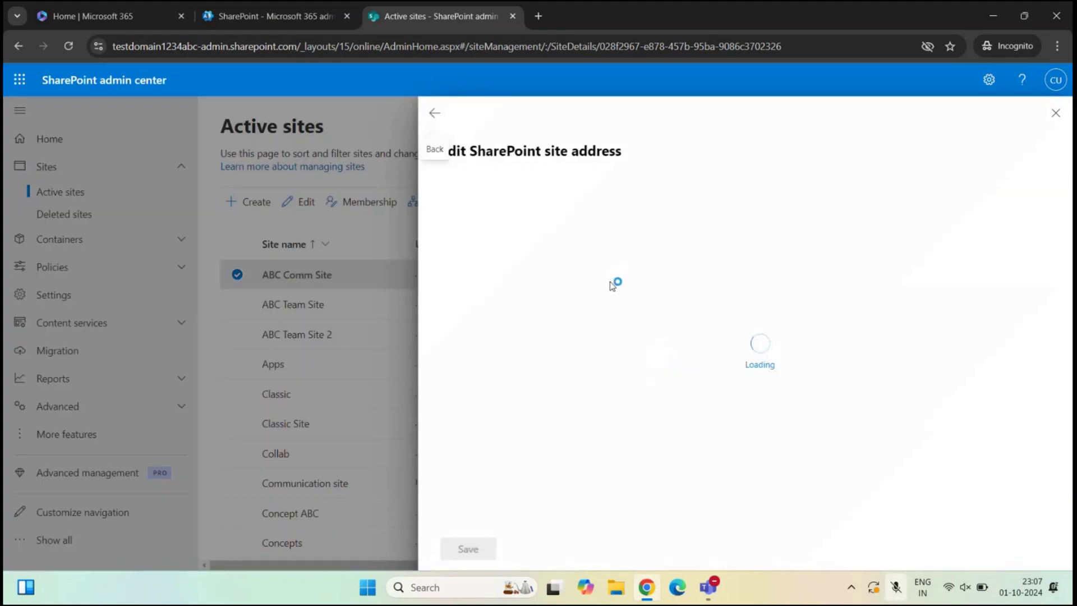
pyautogui.click(528, 316)
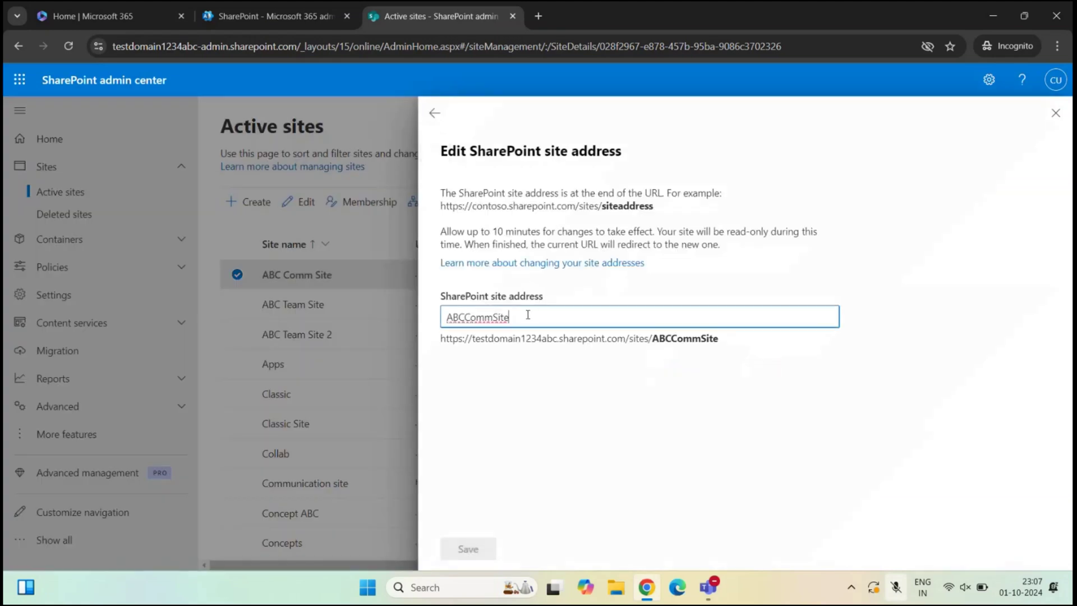
pyautogui.write('12')
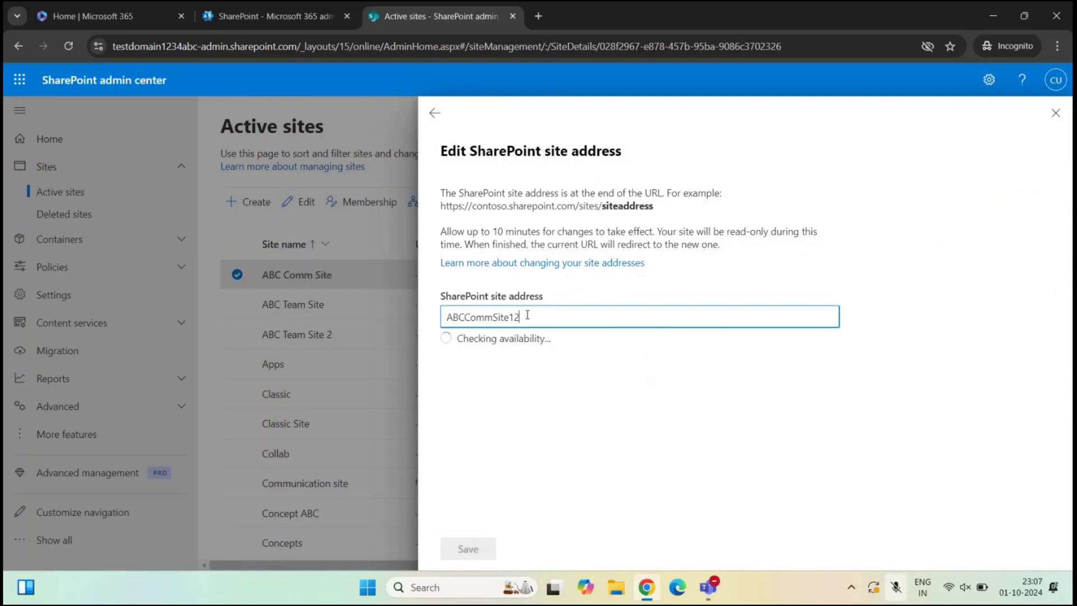
pyautogui.moveTo(540, 338); pyautogui.dragTo(478, 339)
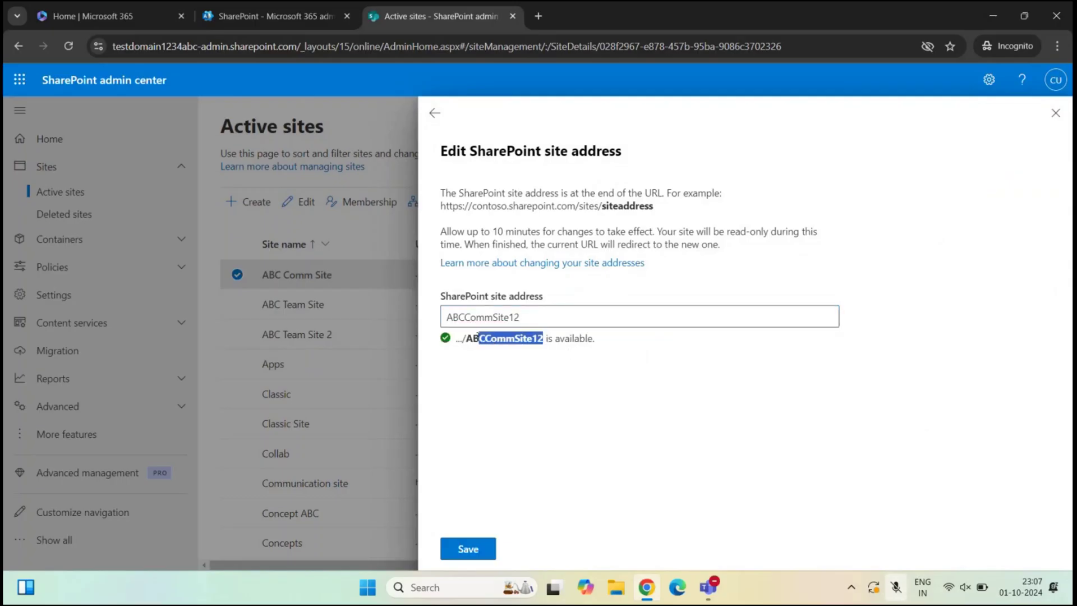
pyautogui.click(524, 362)
pyautogui.click(435, 113)
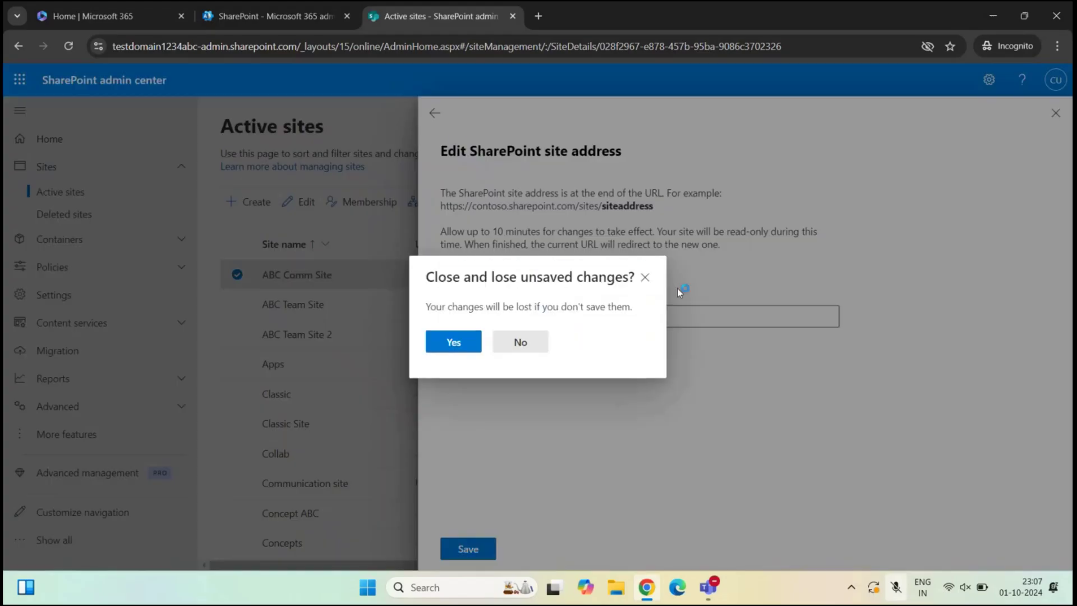
pyautogui.click(453, 343)
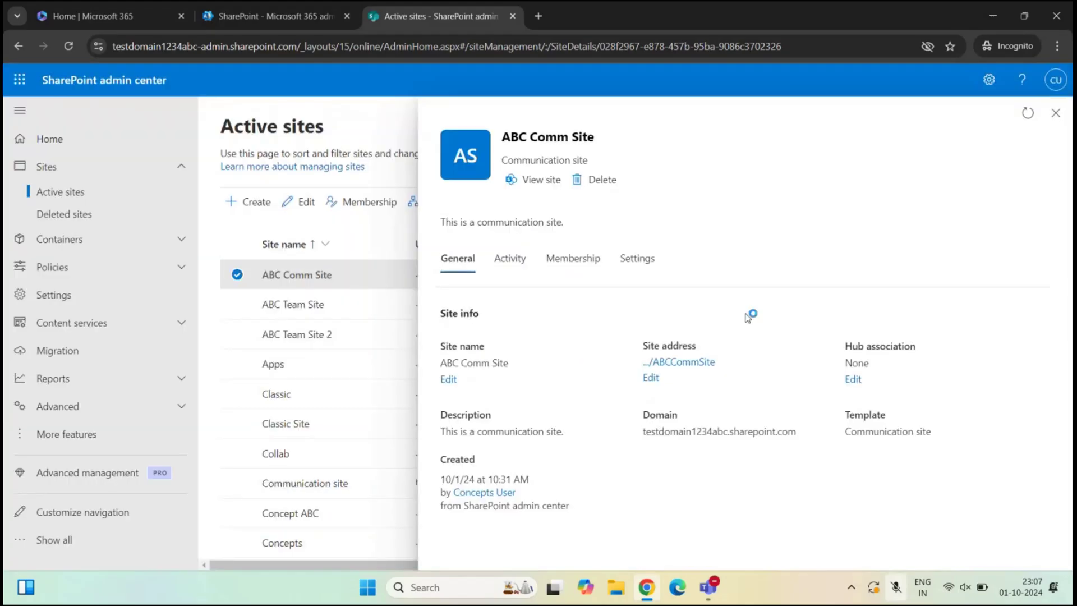
# Step: Review ABC Comm Site's hub association, select HUB as its hub, and discard the unsaved change
pyautogui.moveTo(842, 351); pyautogui.dragTo(907, 347)
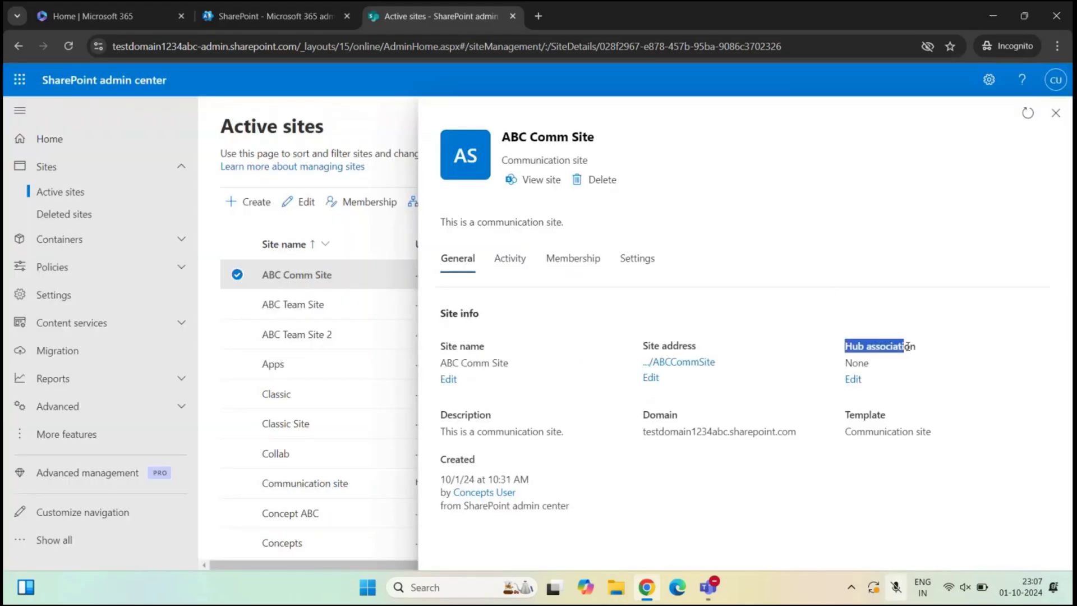
pyautogui.click(913, 365)
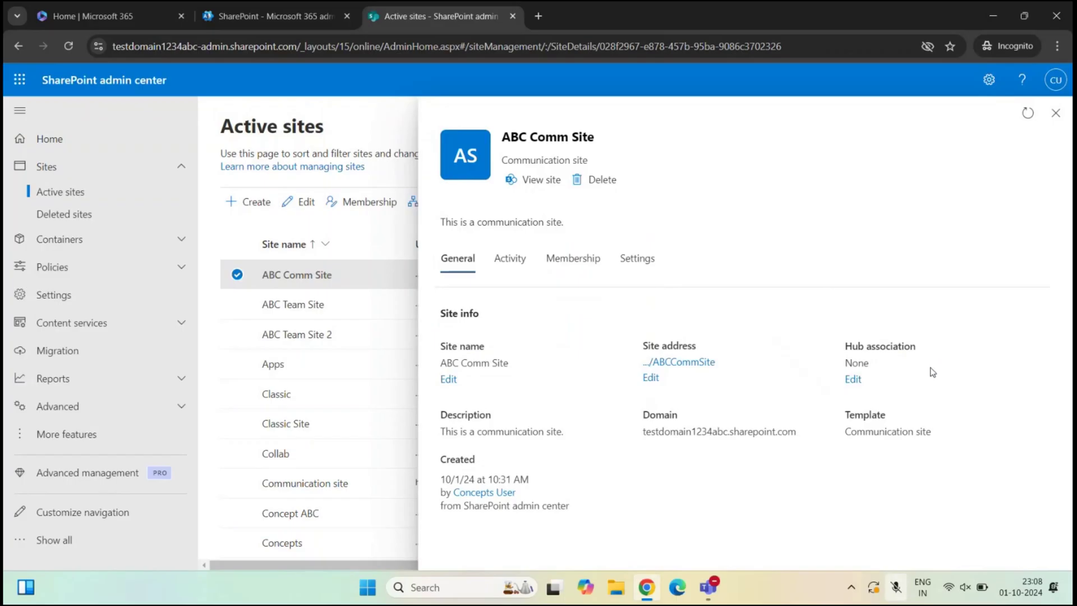
pyautogui.moveTo(942, 365); pyautogui.dragTo(836, 368)
pyautogui.click(850, 380)
pyautogui.moveTo(445, 263); pyautogui.dragTo(503, 265)
pyautogui.click(493, 282)
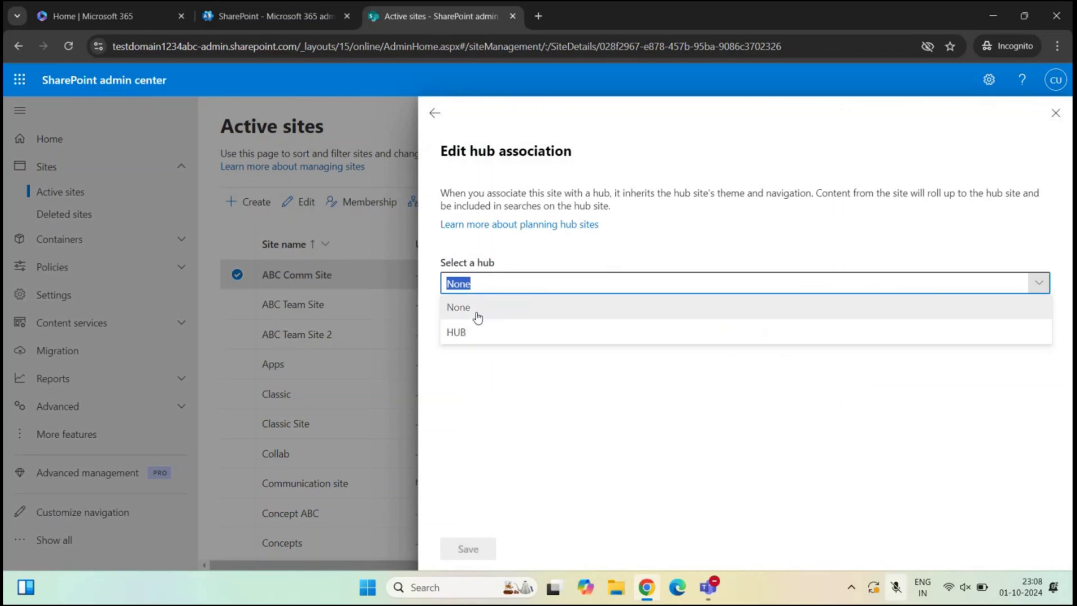
pyautogui.click(486, 334)
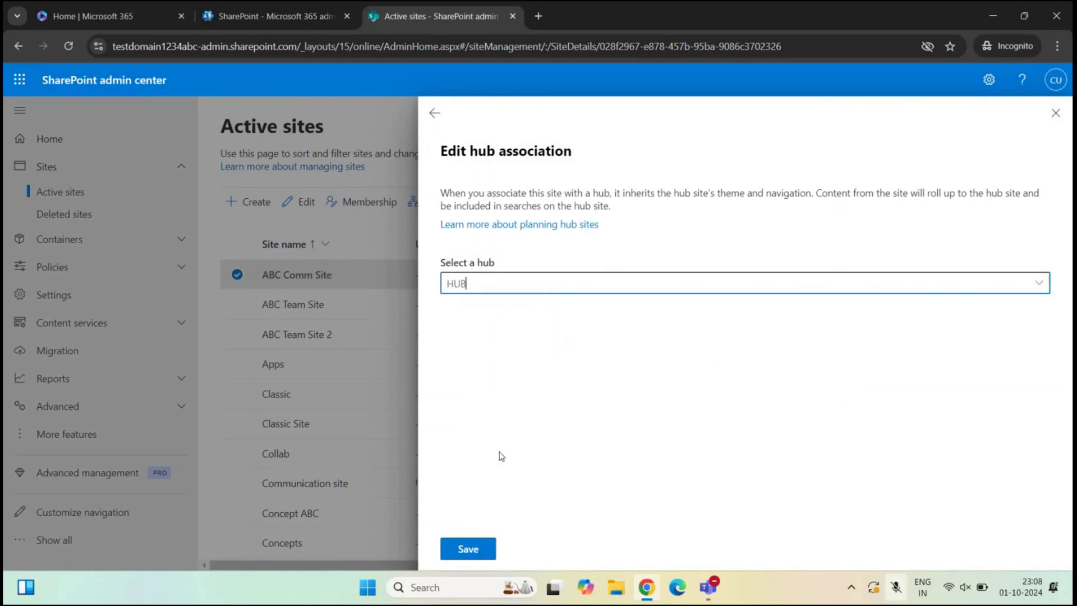
pyautogui.click(434, 113)
pyautogui.click(469, 348)
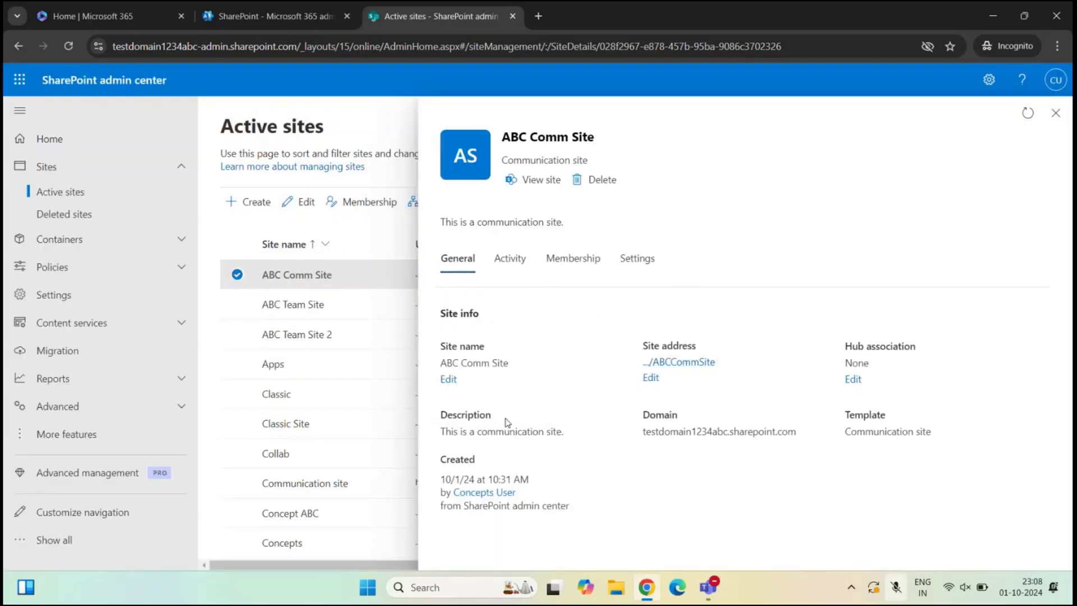
# Step: Examine the description and domain of ABC Comm Site and compare the domain with the admin center's web address
pyautogui.moveTo(443, 414); pyautogui.dragTo(446, 435)
pyautogui.click(585, 435)
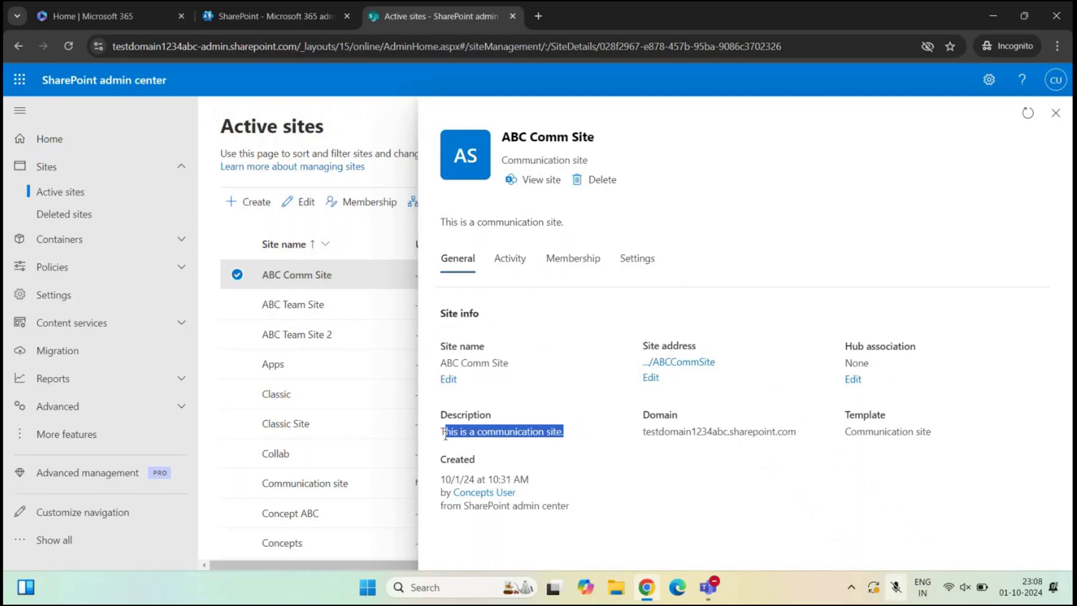
pyautogui.click(510, 422)
pyautogui.moveTo(645, 415); pyautogui.dragTo(804, 441)
pyautogui.click(646, 436)
pyautogui.click(803, 440)
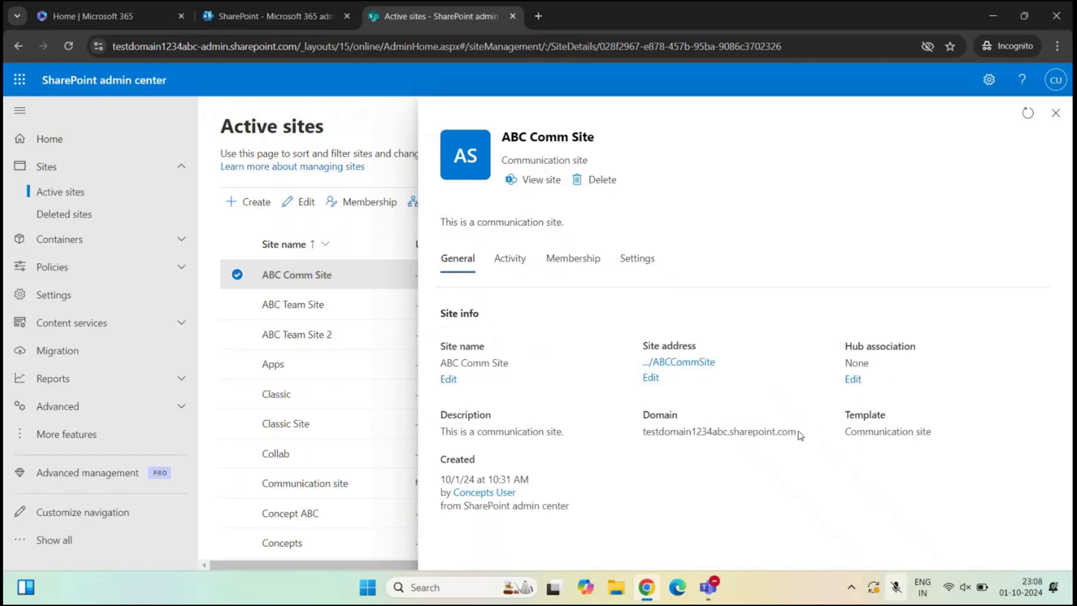
pyautogui.click(137, 46)
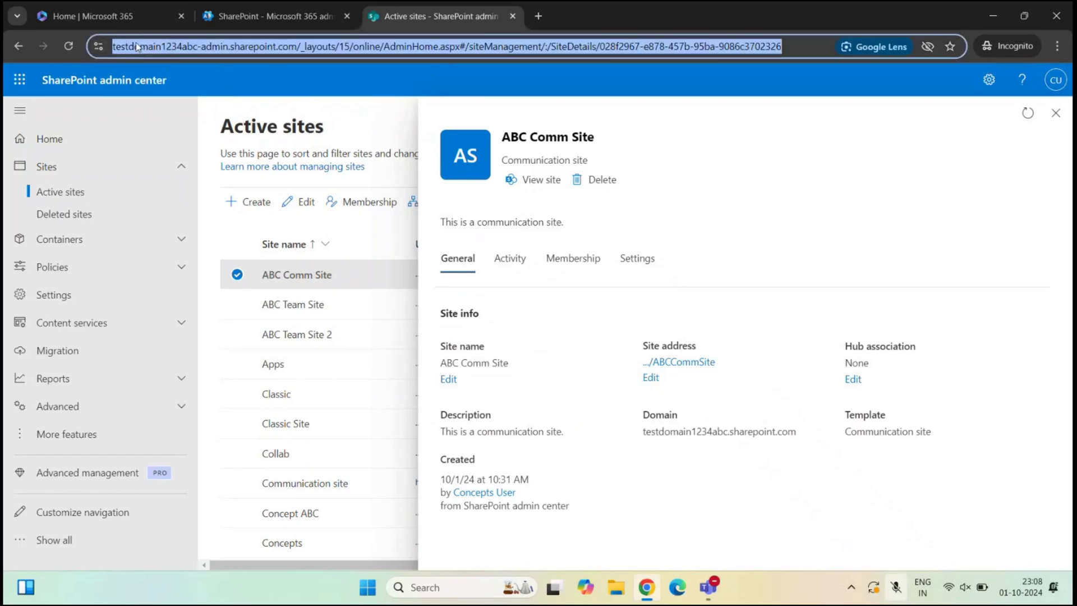
pyautogui.click(219, 46)
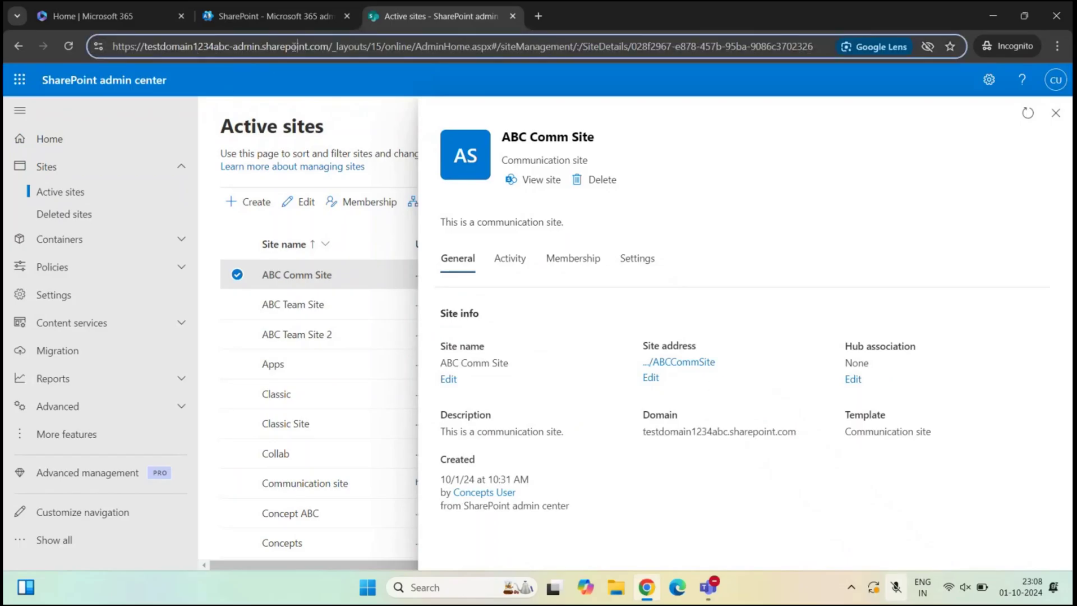
pyautogui.moveTo(140, 46); pyautogui.dragTo(234, 51)
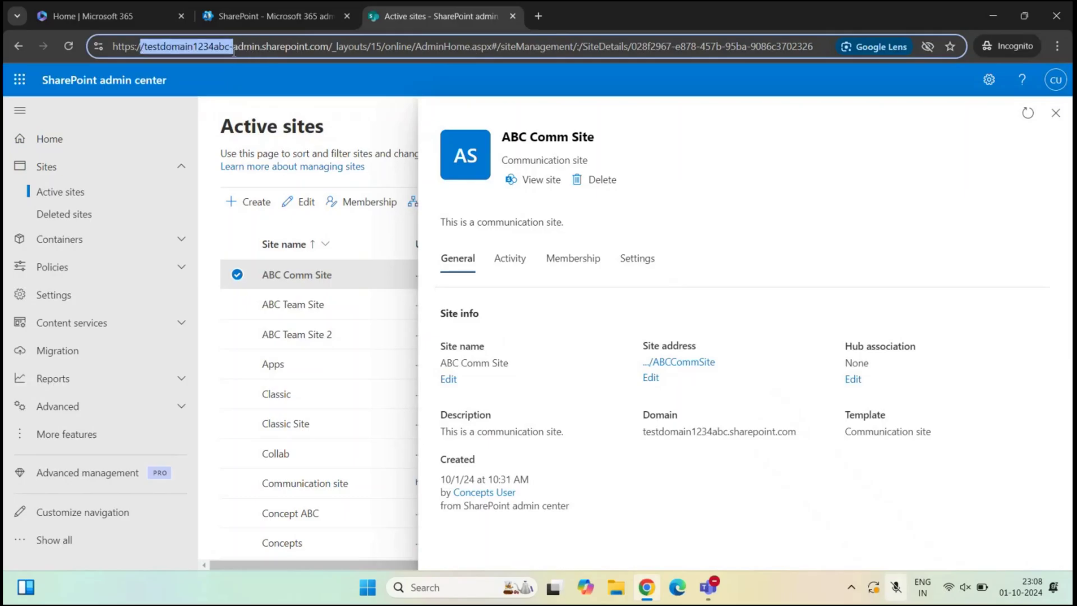
pyautogui.click(775, 436)
pyautogui.moveTo(804, 434); pyautogui.dragTo(691, 432)
pyautogui.click(769, 461)
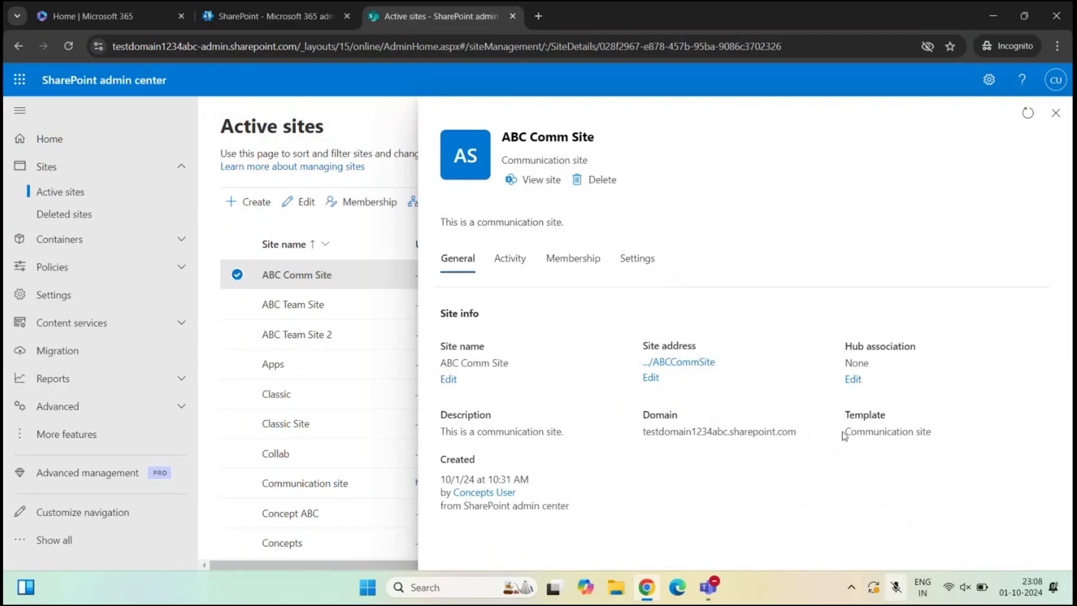
# Step: Examine the template and the creation date, creator and source in ABC Comm Site's general info
pyautogui.moveTo(845, 432); pyautogui.dragTo(942, 433)
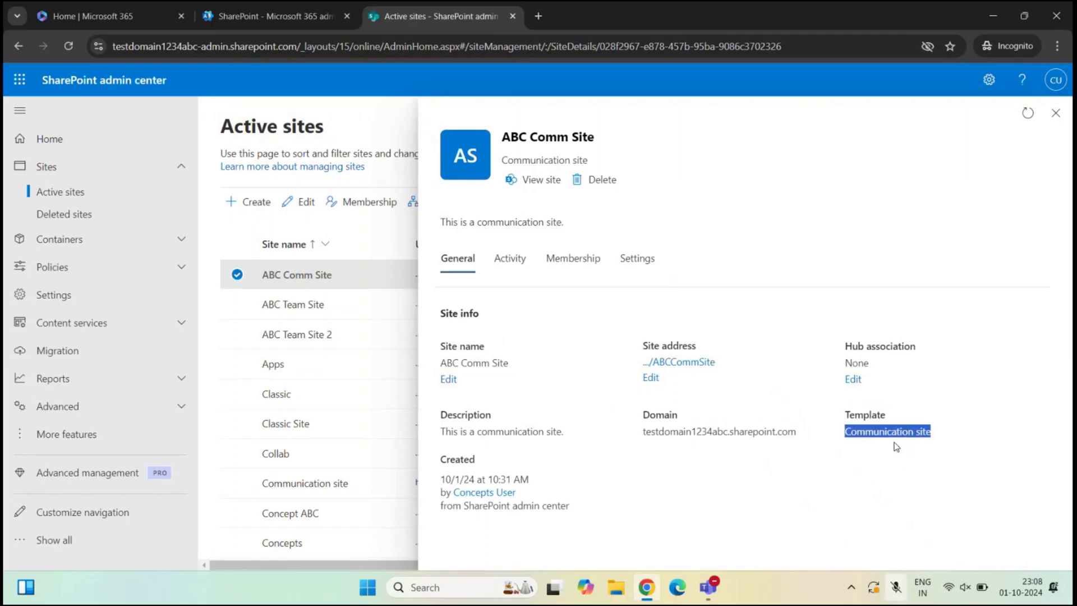
pyautogui.click(896, 446)
pyautogui.moveTo(847, 432); pyautogui.dragTo(964, 436)
pyautogui.click(964, 436)
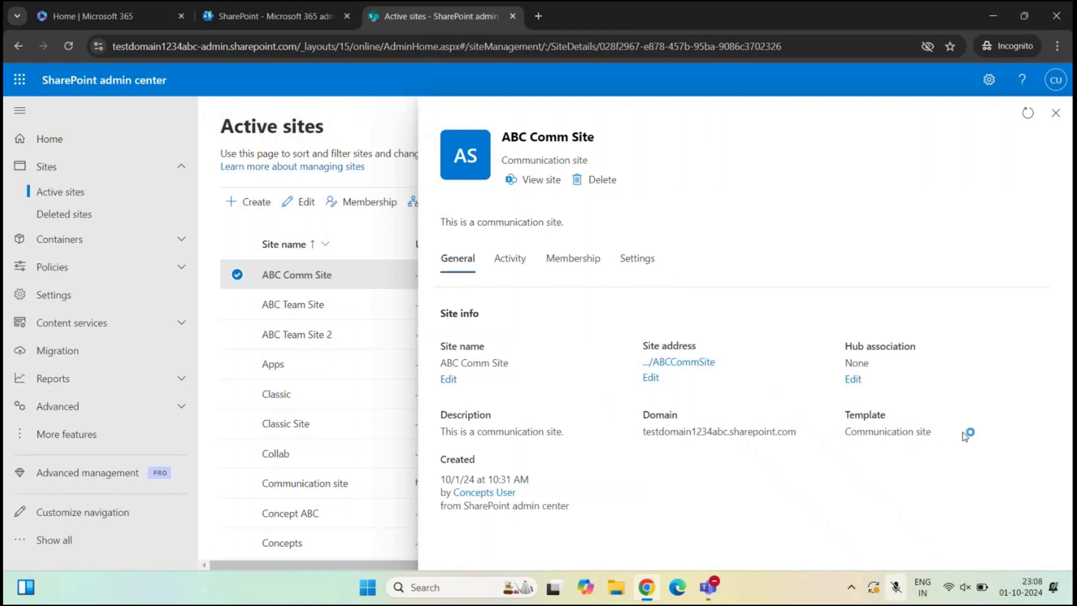
pyautogui.moveTo(438, 467); pyautogui.dragTo(537, 477)
pyautogui.click(449, 479)
pyautogui.click(572, 478)
pyautogui.moveTo(436, 492); pyautogui.dragTo(519, 493)
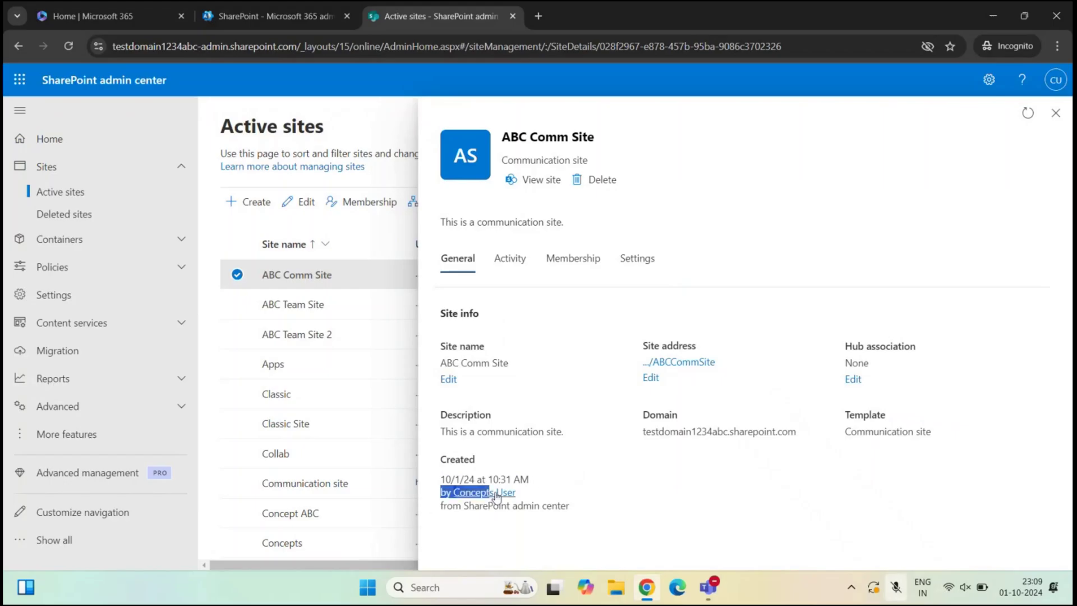
pyautogui.click(550, 487)
pyautogui.moveTo(447, 505); pyautogui.dragTo(591, 509)
pyautogui.click(620, 505)
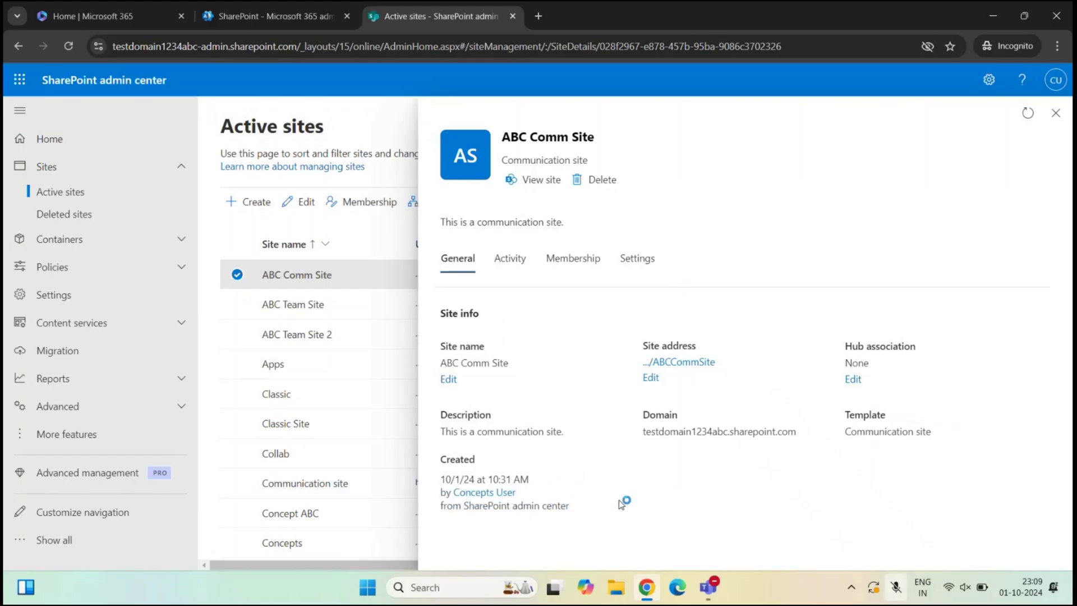
# Step: Review ABC Comm Site's activity details, including last activity, files stored, page views, storage usage and files viewed or edited
pyautogui.click(510, 259)
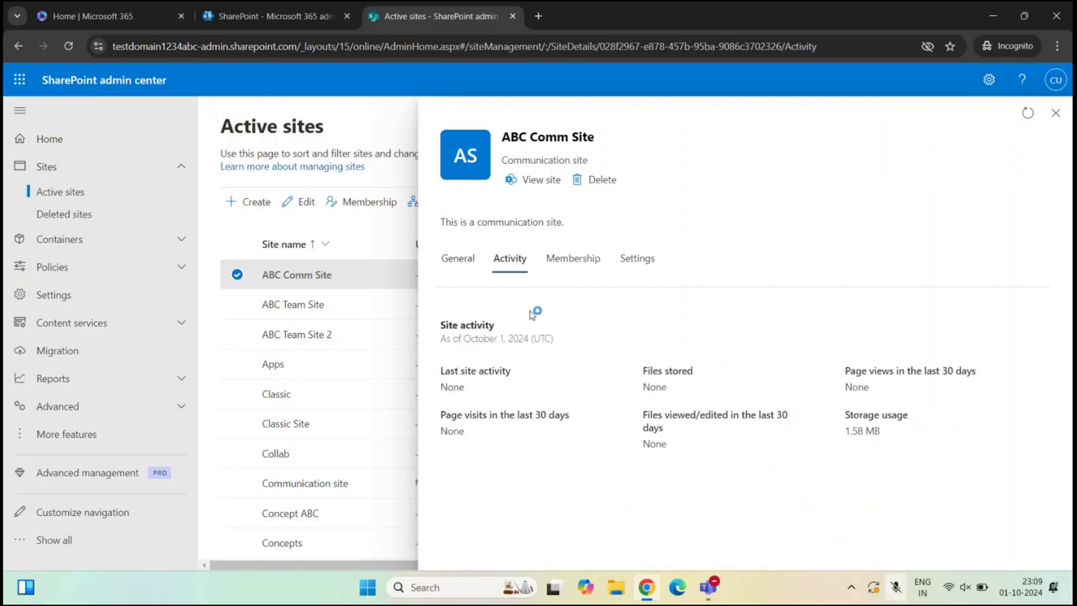
pyautogui.moveTo(438, 325); pyautogui.dragTo(578, 332)
pyautogui.click(578, 331)
pyautogui.moveTo(439, 370); pyautogui.dragTo(511, 370)
pyautogui.click(532, 371)
pyautogui.moveTo(642, 371); pyautogui.dragTo(732, 377)
pyautogui.click(733, 377)
pyautogui.moveTo(849, 371)
pyautogui.mouseDown()
pyautogui.moveTo(966, 372)
pyautogui.moveTo(867, 373)
pyautogui.mouseUp()
pyautogui.click(993, 373)
pyautogui.click(867, 373)
pyautogui.moveTo(845, 416); pyautogui.dragTo(884, 426)
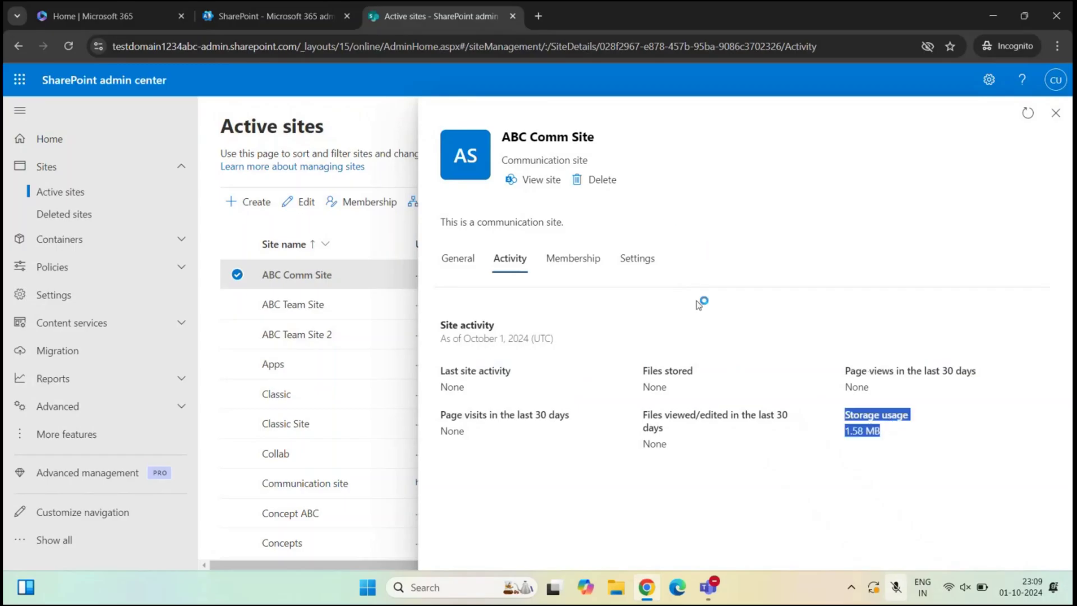
pyautogui.moveTo(644, 414); pyautogui.dragTo(695, 424)
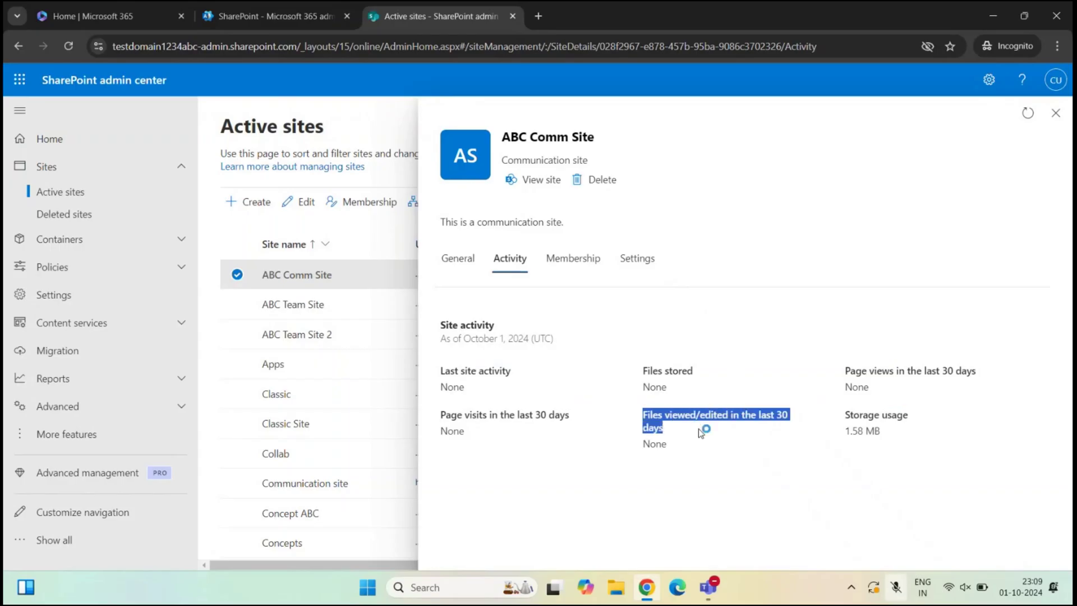
pyautogui.click(703, 434)
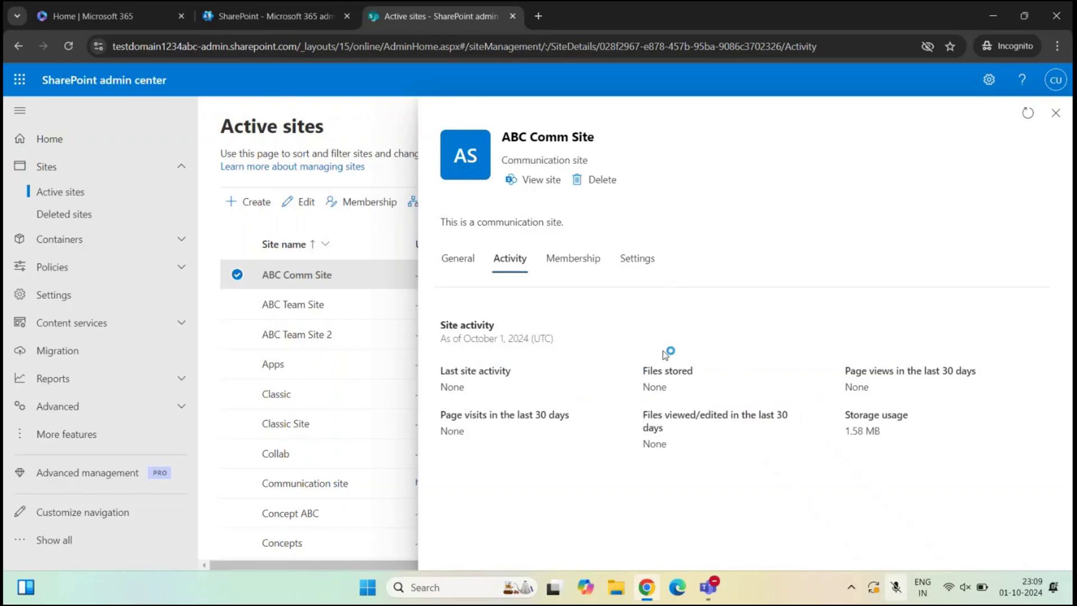
# Step: Review the site admins, owners, members and visitors of ABC Comm Site, and close its details
pyautogui.click(578, 261)
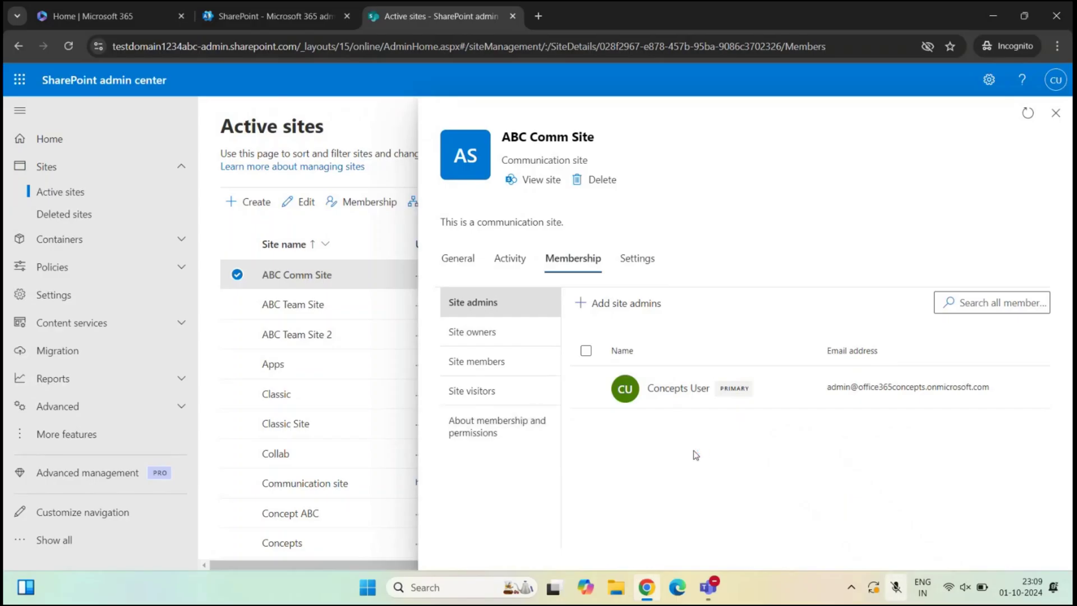
pyautogui.click(488, 303)
pyautogui.click(477, 333)
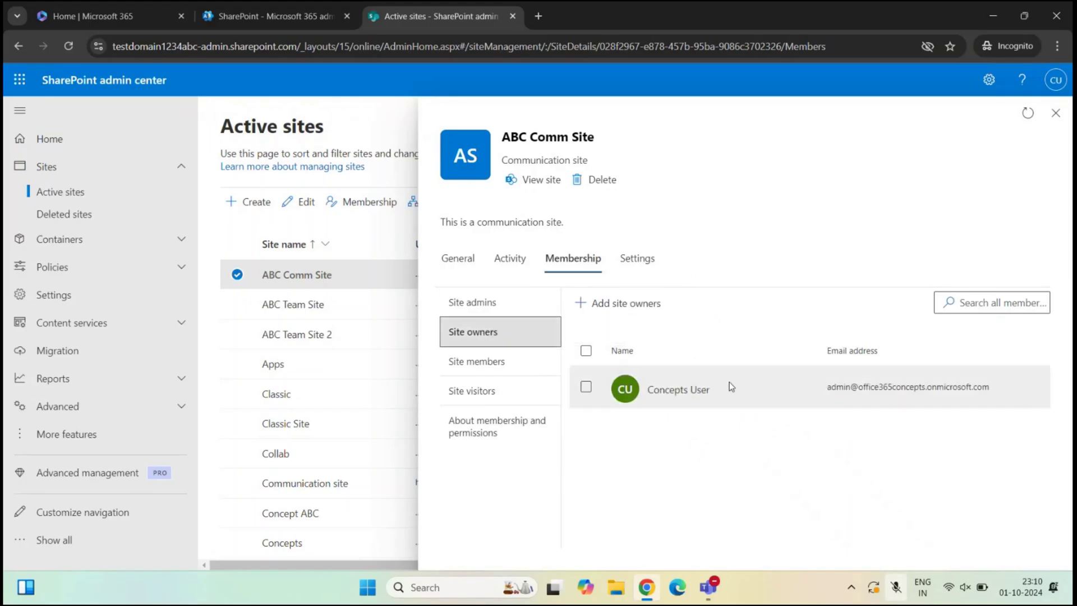
pyautogui.click(524, 362)
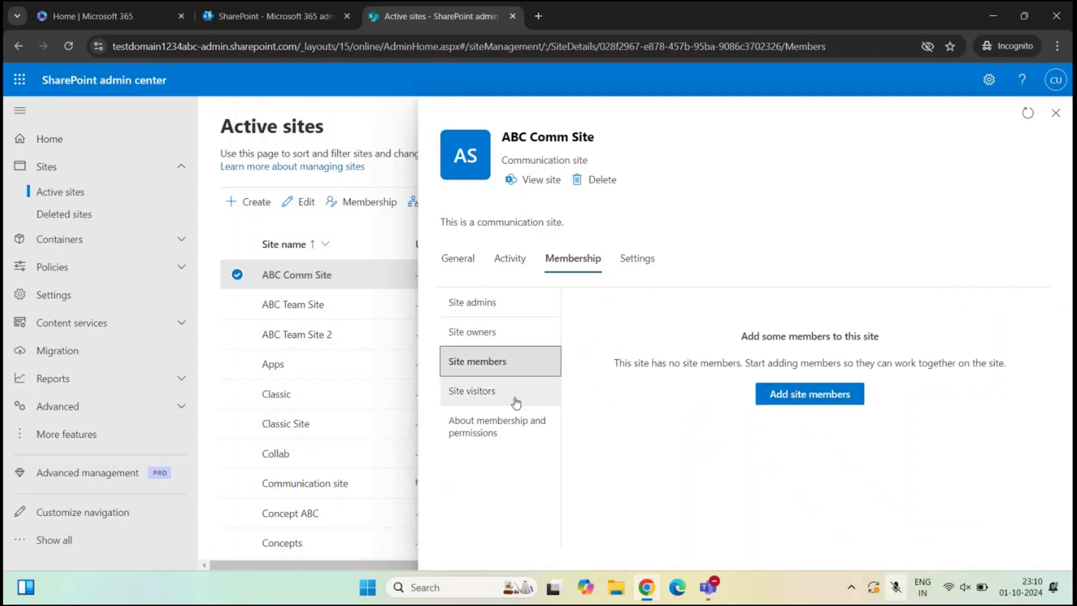
pyautogui.click(494, 395)
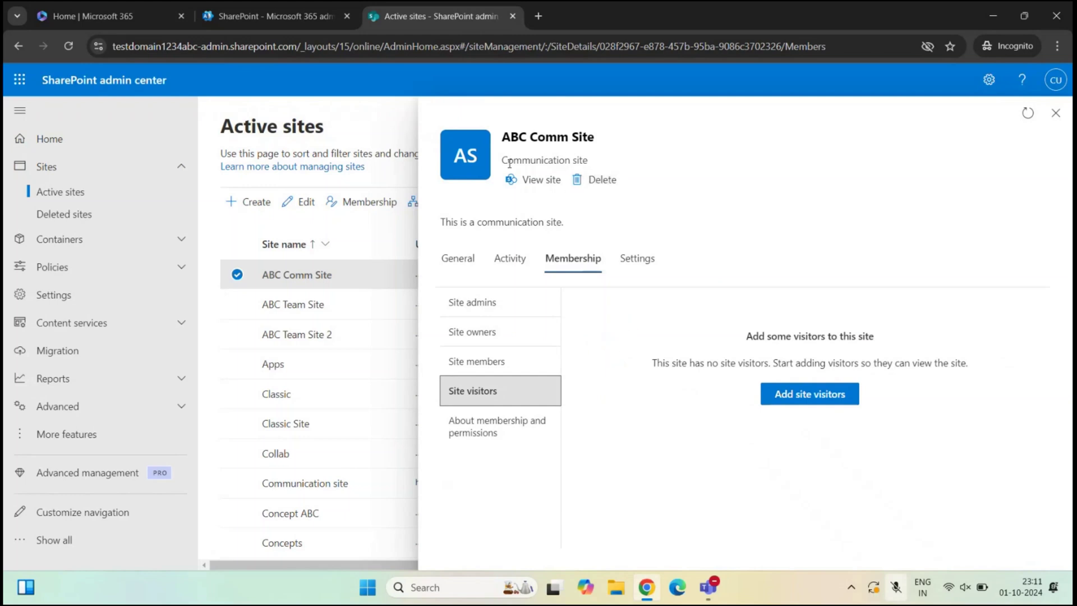
pyautogui.moveTo(503, 160); pyautogui.dragTo(596, 164)
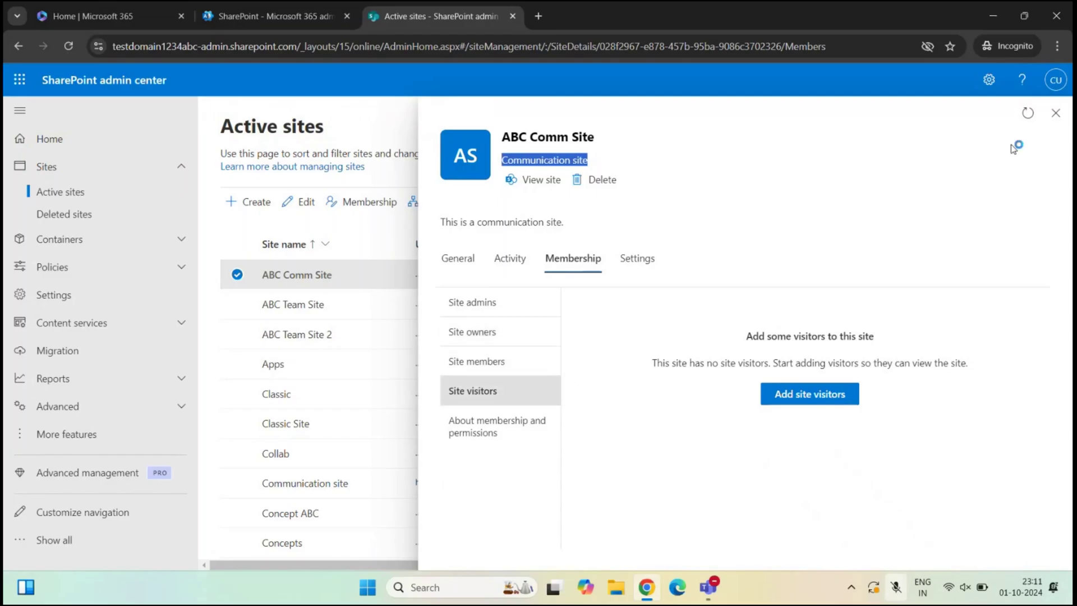
pyautogui.click(1056, 112)
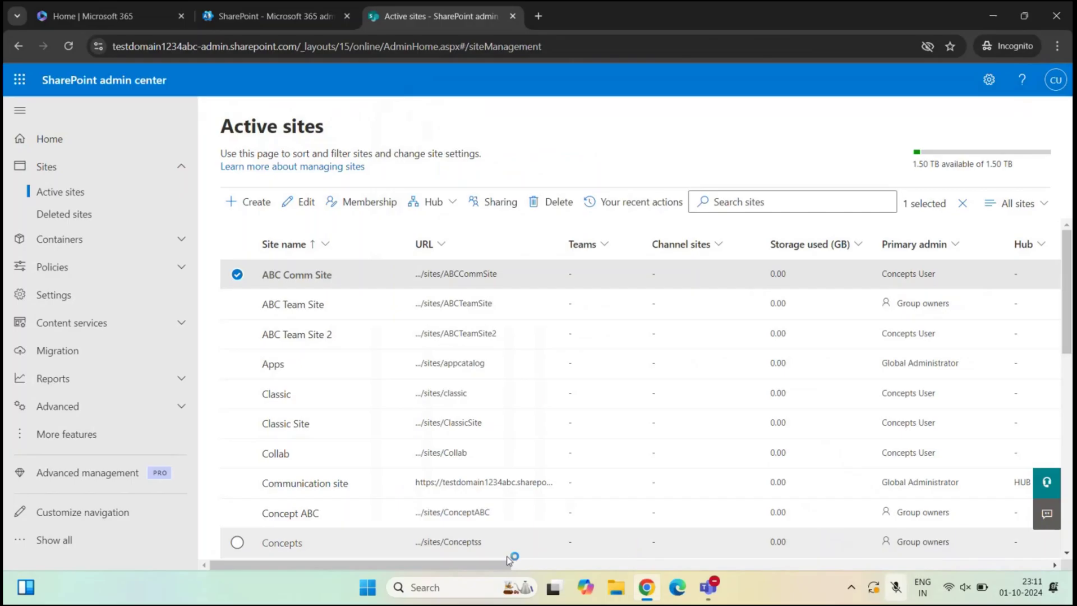
# Step: Open the membership details of ABC Team Site from the active sites list
pyautogui.moveTo(481, 565); pyautogui.dragTo(308, 561)
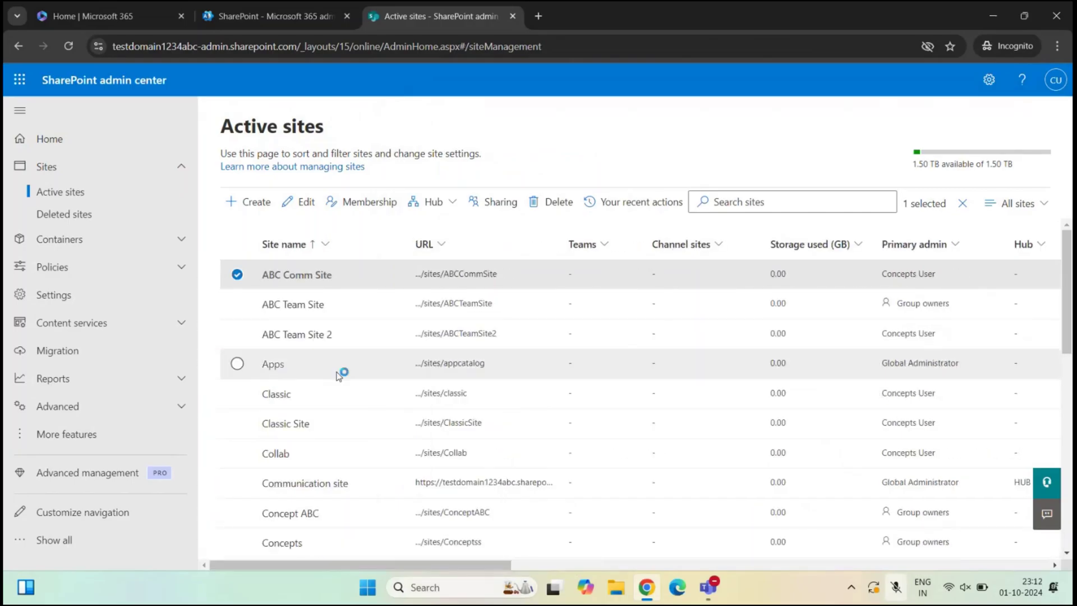
pyautogui.click(287, 305)
pyautogui.click(573, 258)
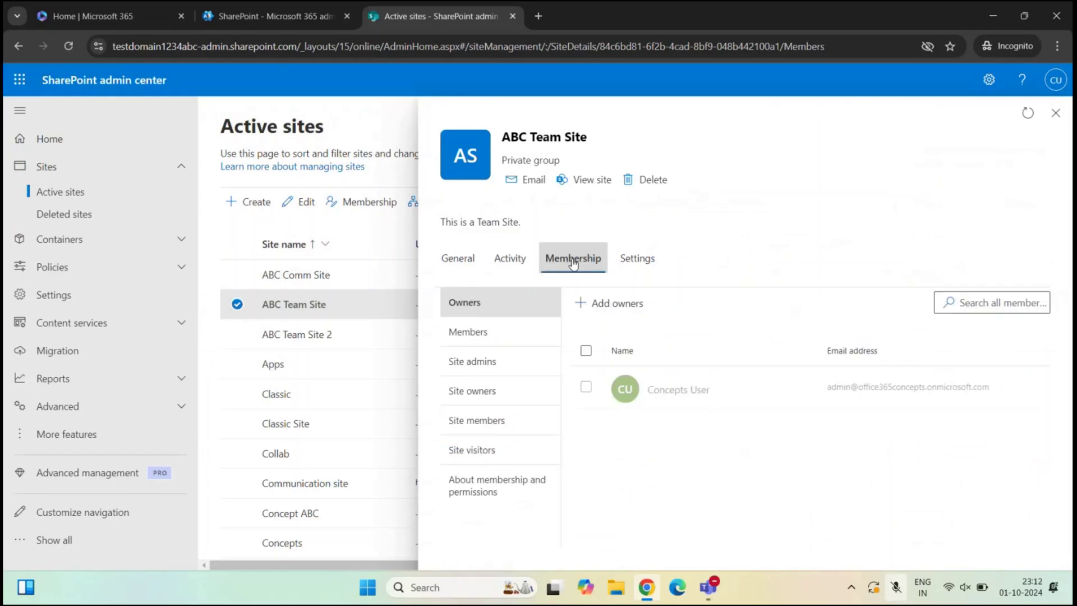
# Step: Review the group type, site admins and site owners of ABC Team Site, and close its details
pyautogui.moveTo(503, 137); pyautogui.dragTo(594, 137)
pyautogui.click(505, 163)
pyautogui.moveTo(503, 162); pyautogui.dragTo(578, 163)
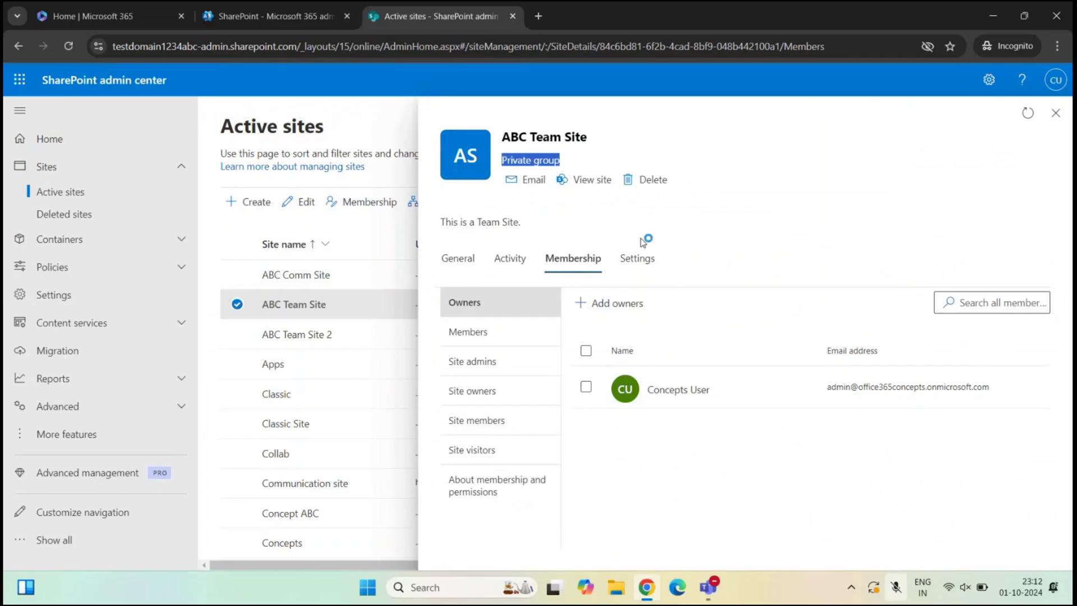
pyautogui.click(474, 361)
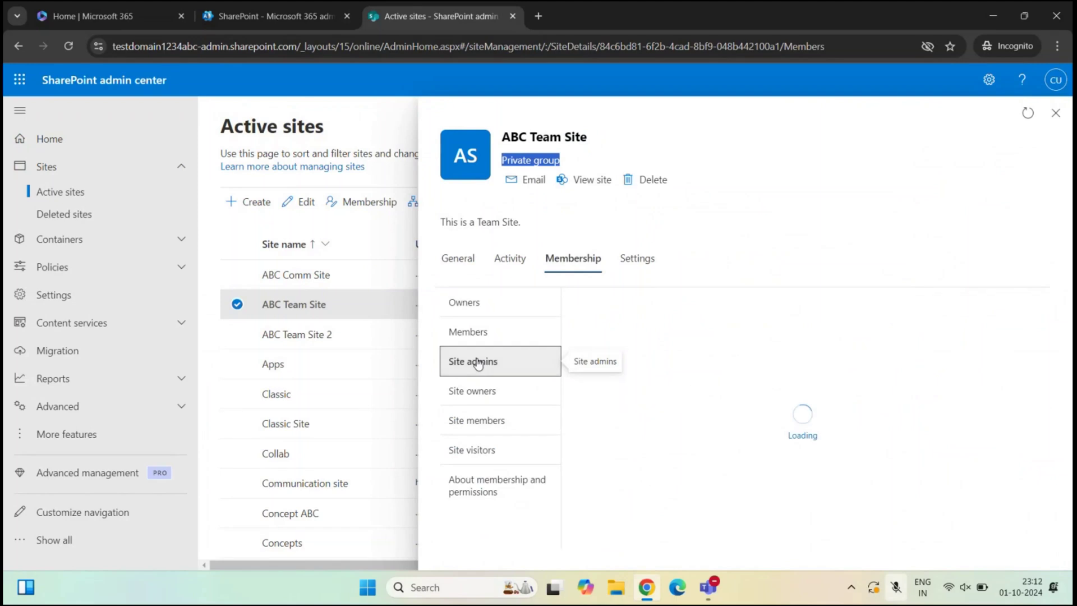
pyautogui.click(483, 390)
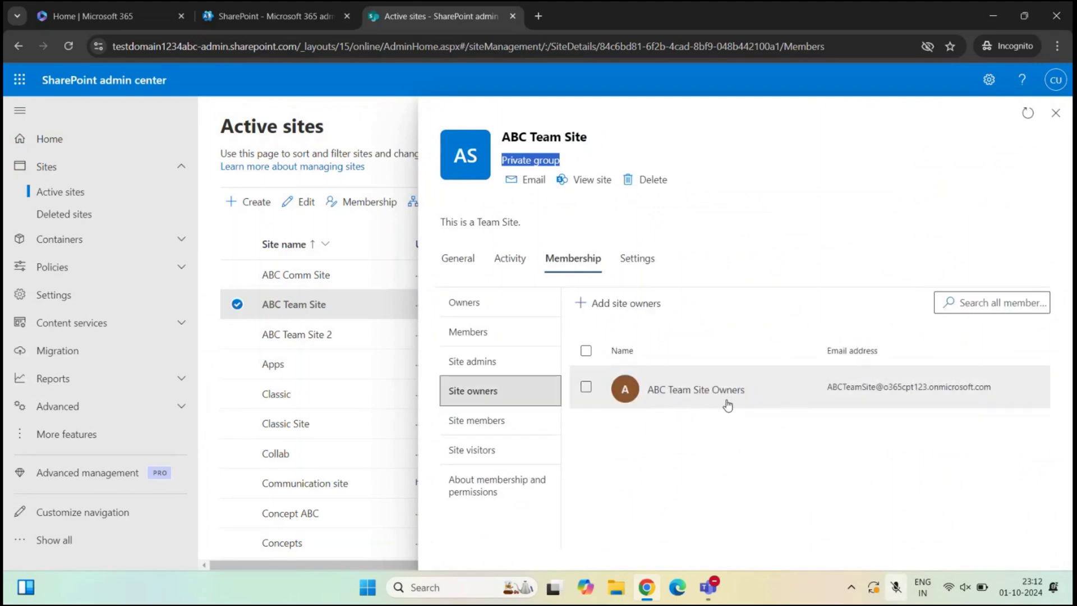
pyautogui.moveTo(501, 138)
pyautogui.mouseDown()
pyautogui.moveTo(613, 141)
pyautogui.moveTo(583, 163)
pyautogui.moveTo(500, 162)
pyautogui.mouseUp()
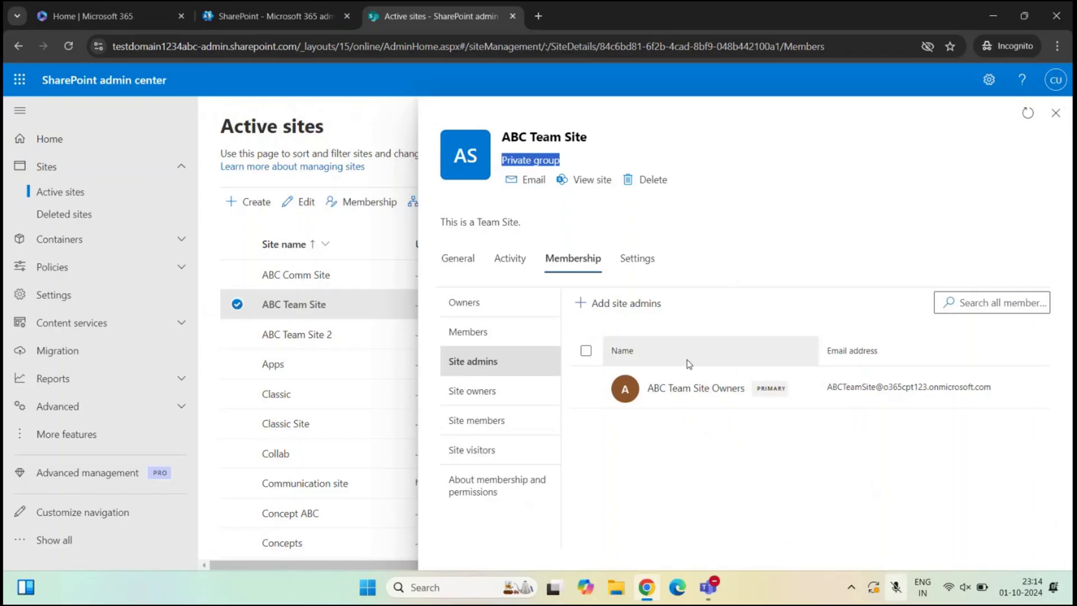
pyautogui.moveTo(684, 397)
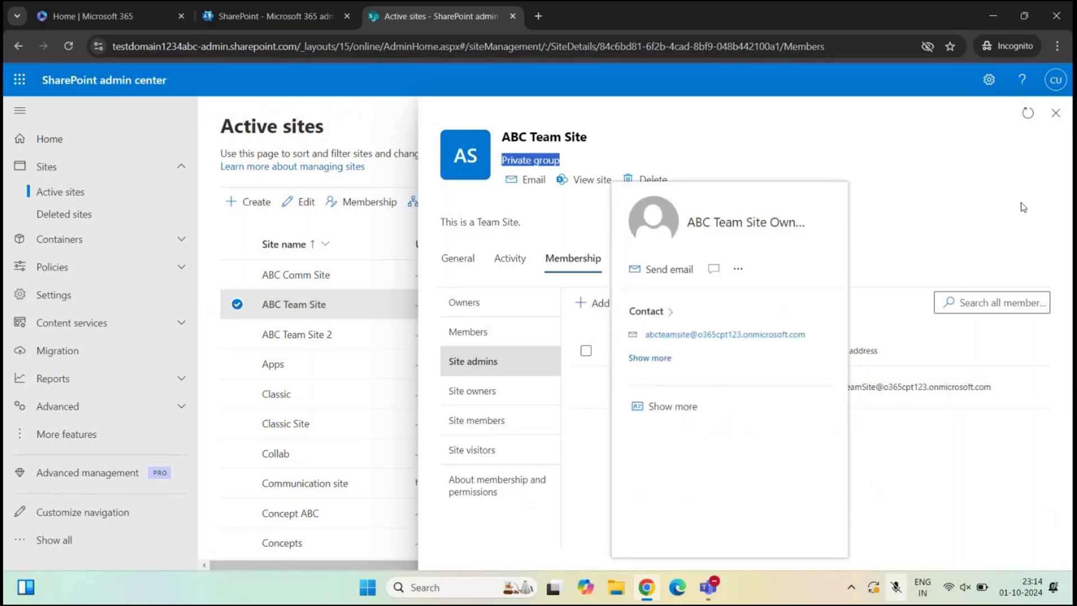
pyautogui.click(1055, 113)
# Step: Check the site admins of ABC Comm Site and the external file sharing options in its settings
pyautogui.click(317, 275)
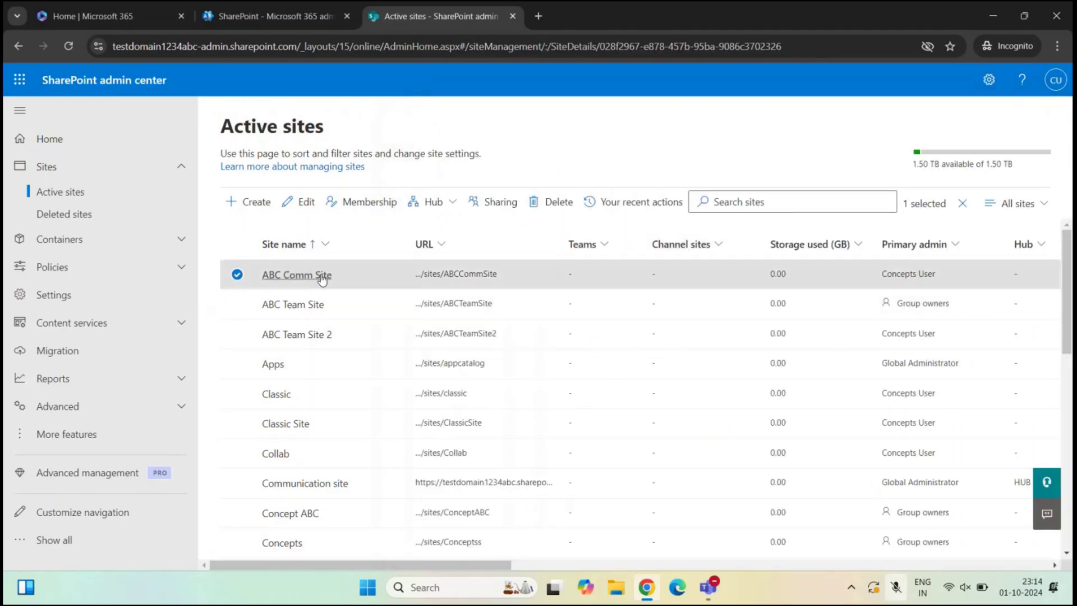
pyautogui.click(566, 279)
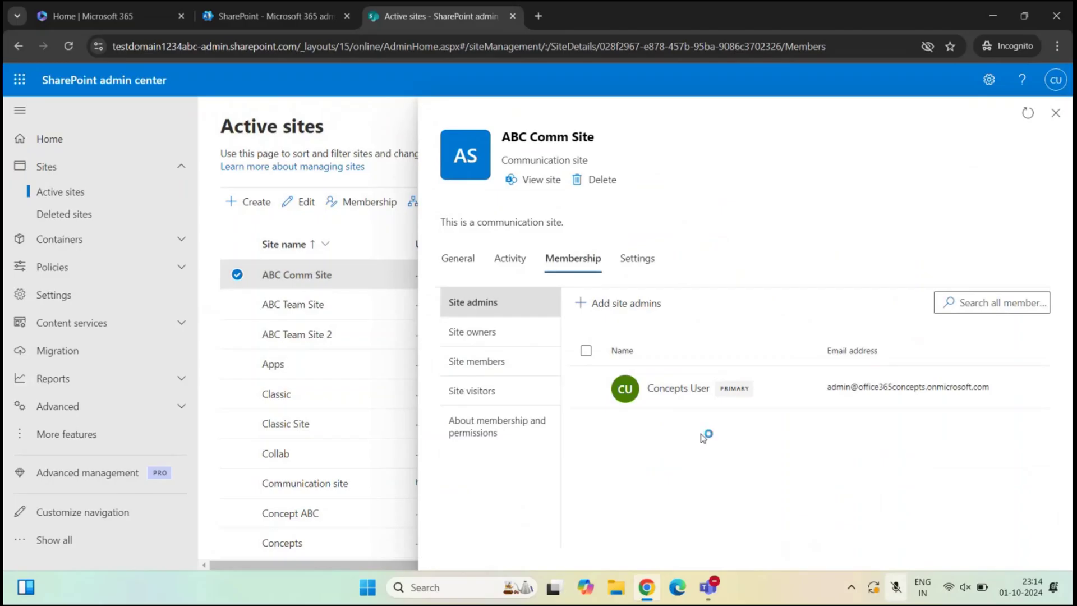
pyautogui.click(644, 265)
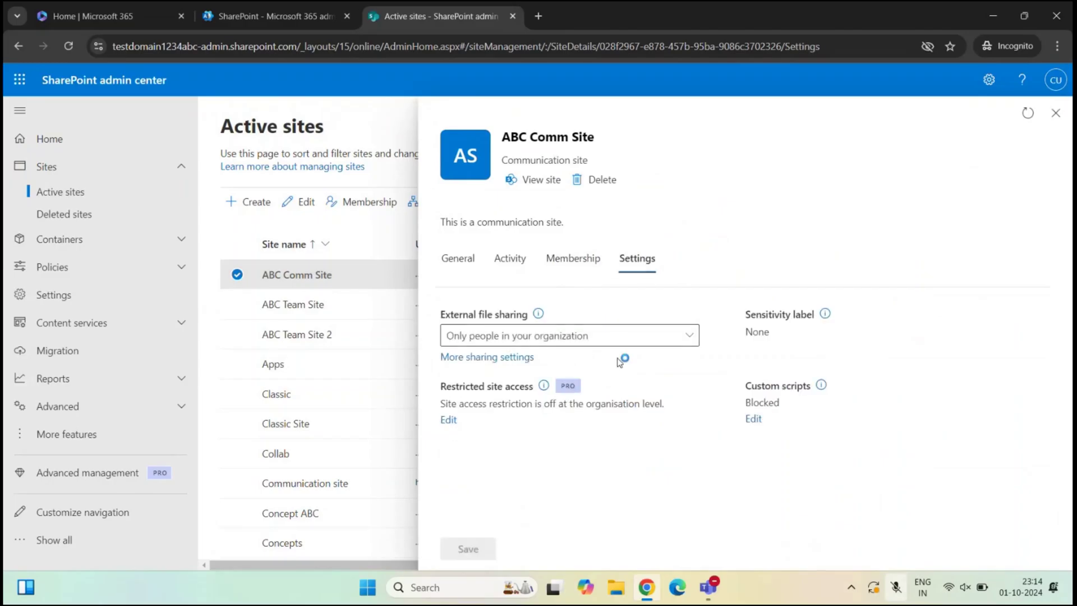
pyautogui.click(592, 336)
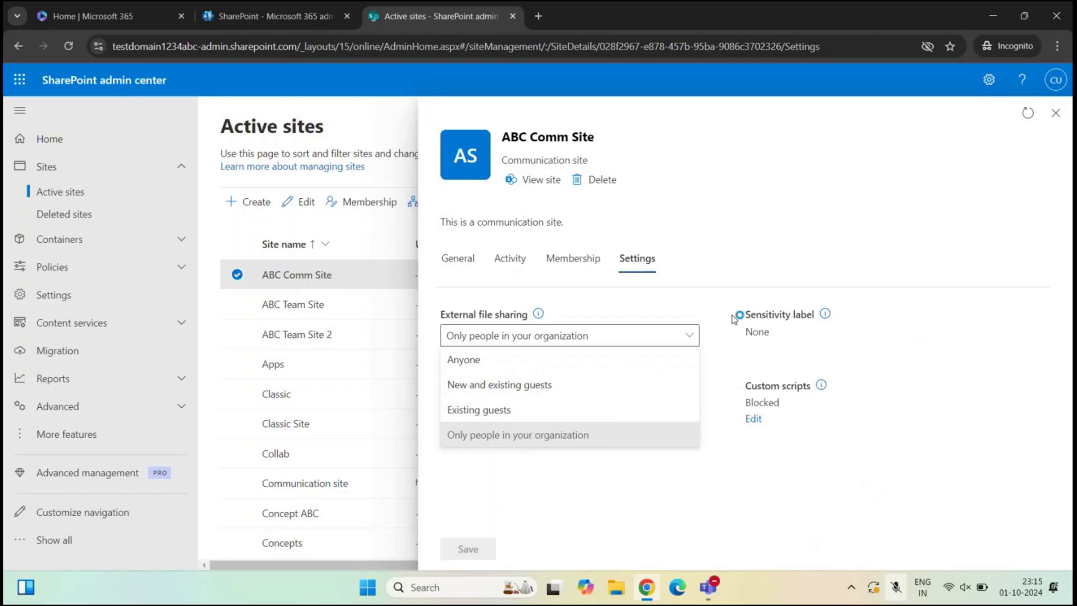
# Step: Examine the sensitivity label and custom scripts settings of ABC Comm Site
pyautogui.moveTo(733, 315); pyautogui.dragTo(822, 314)
pyautogui.click(790, 337)
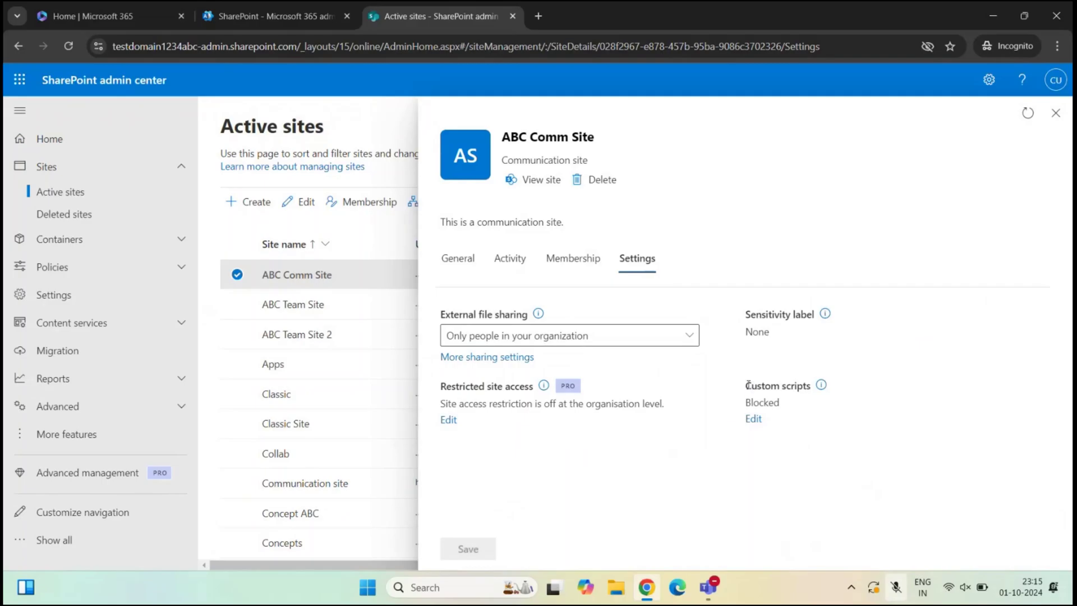
pyautogui.moveTo(746, 386); pyautogui.dragTo(796, 386)
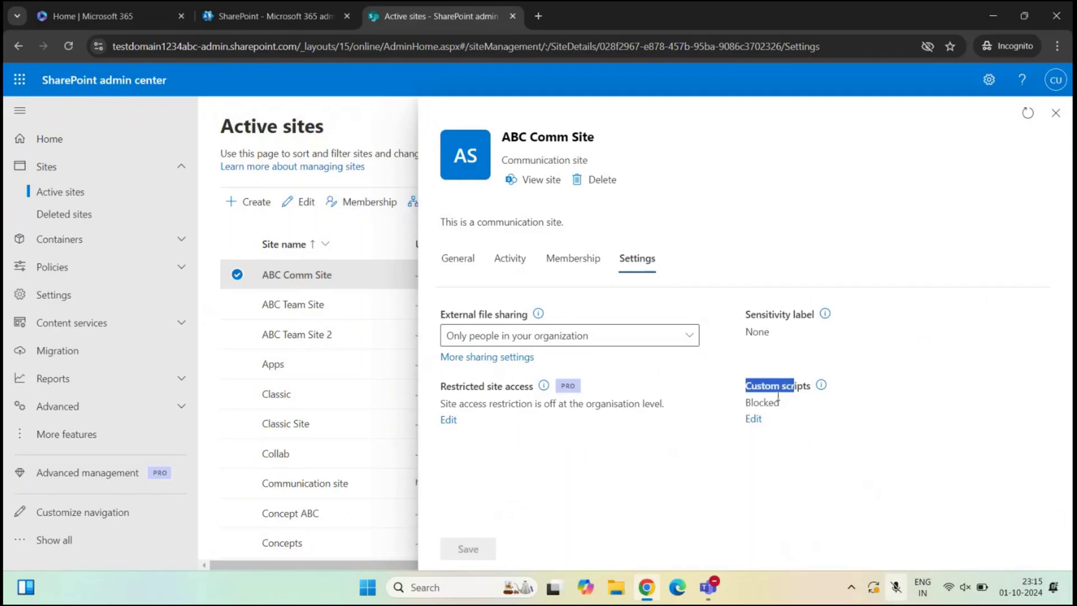
pyautogui.click(625, 448)
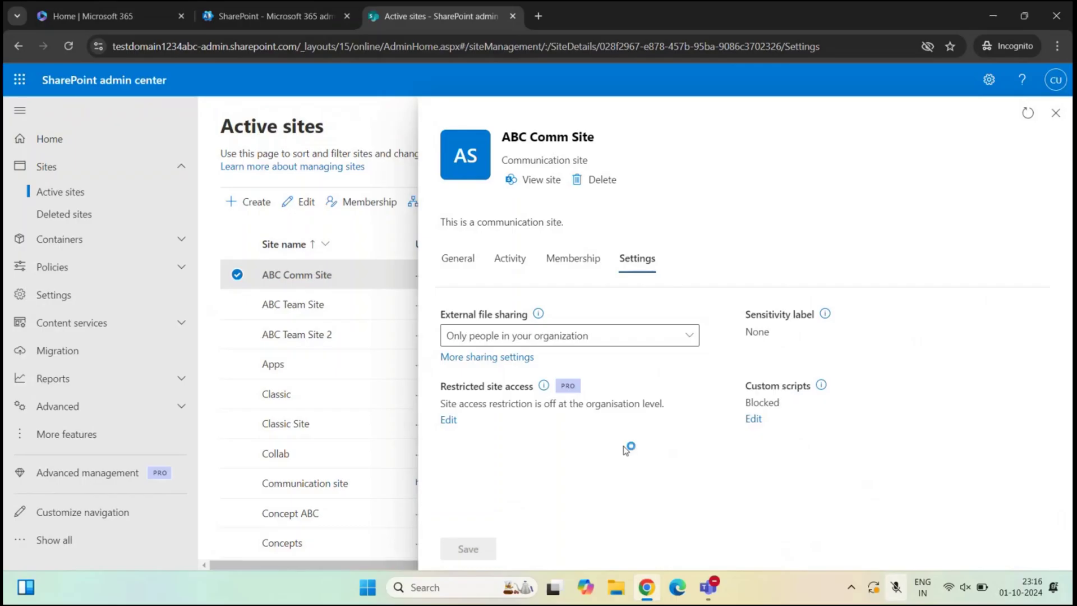